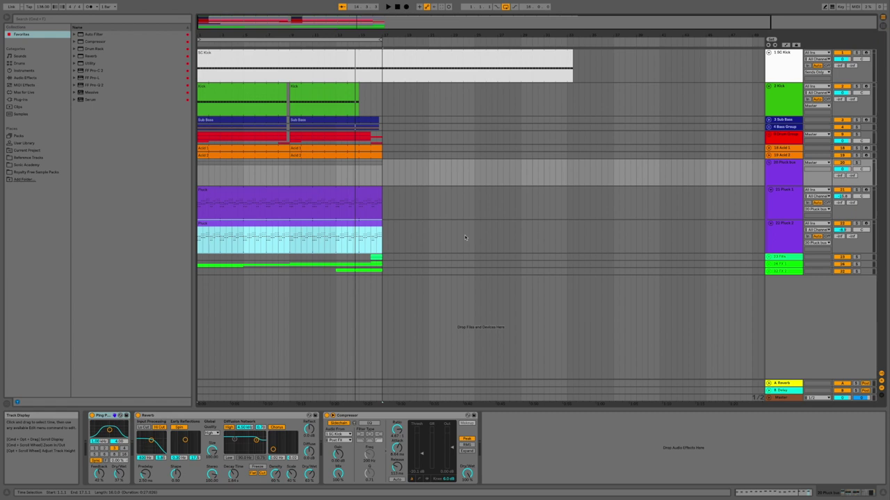
click(770, 163)
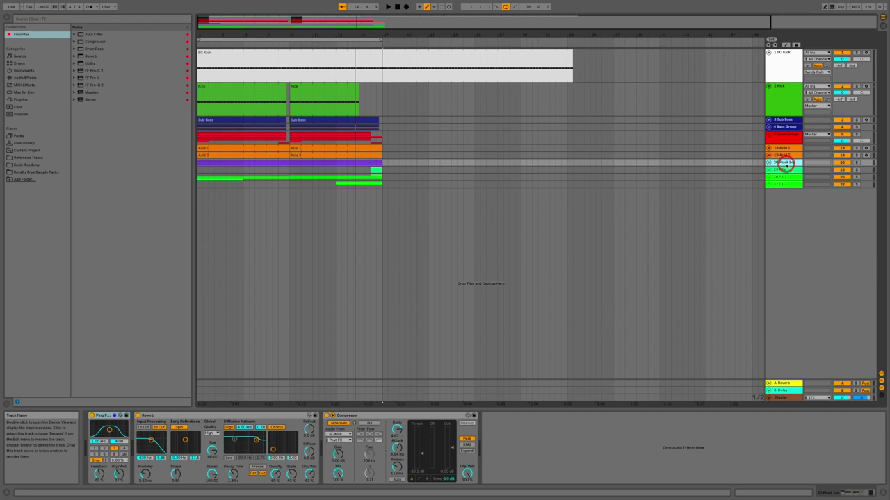
right_click(786, 164)
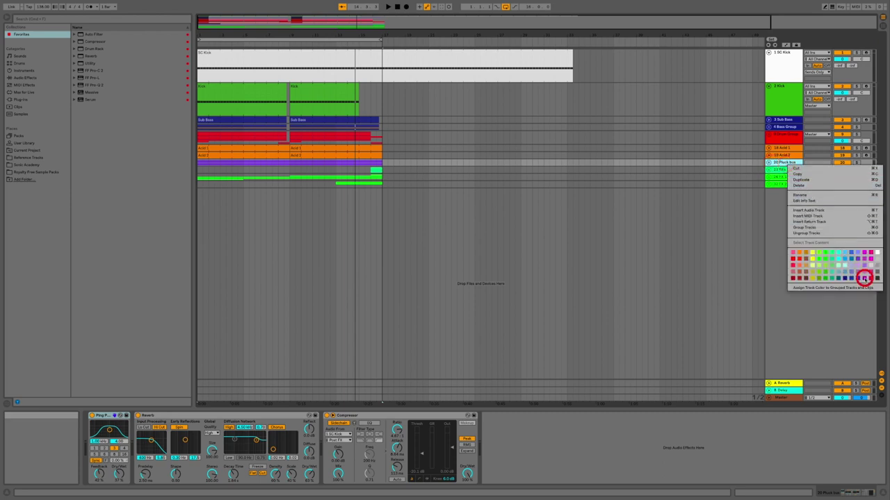
click(860, 275)
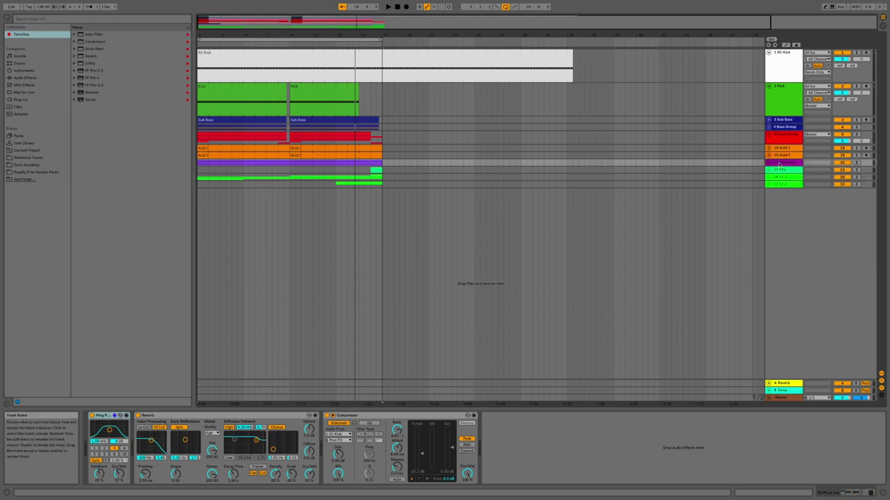
click(770, 162)
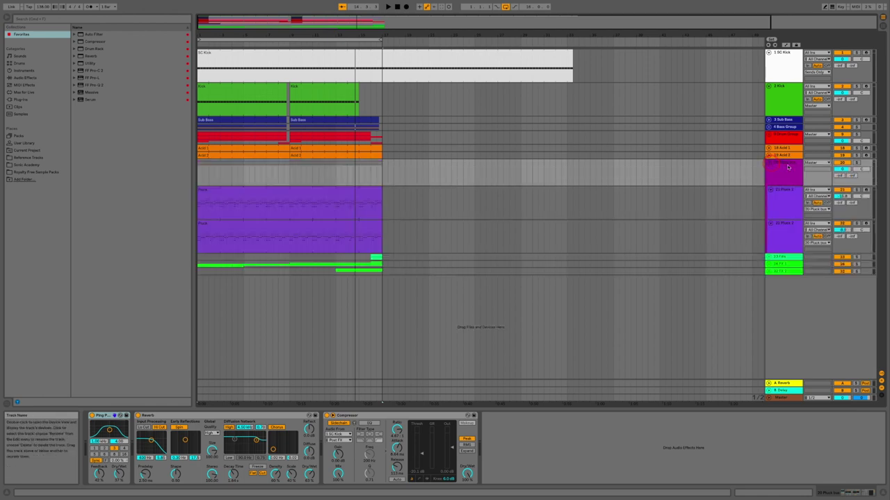
right_click(788, 167)
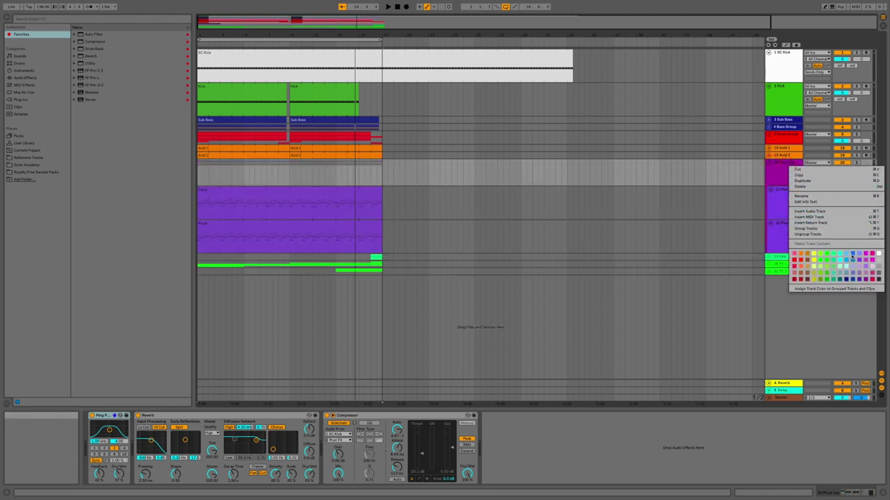
click(859, 260)
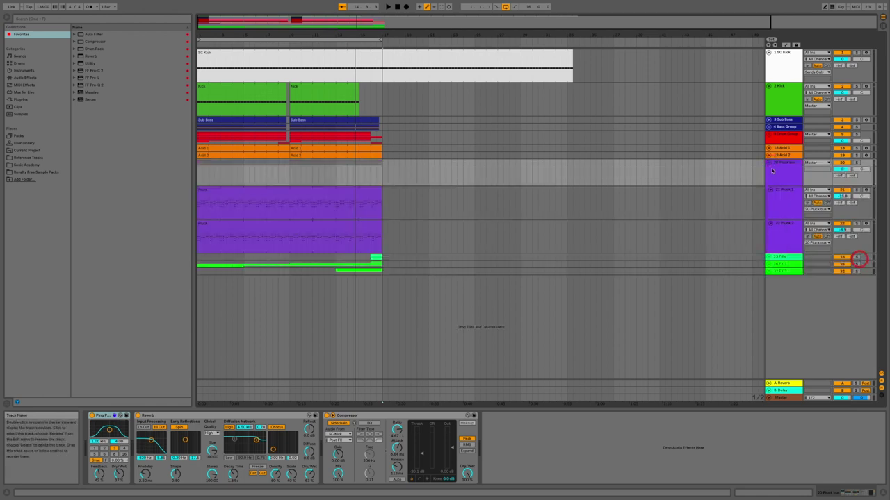
- Collapse the Pluck Bus group and insert a new MIDI track directly below it
click(770, 163)
click(783, 166)
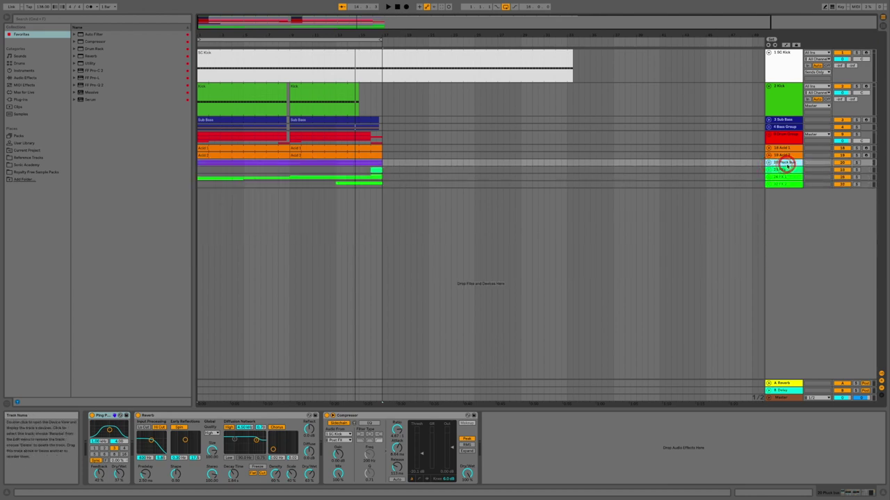
right_click(785, 165)
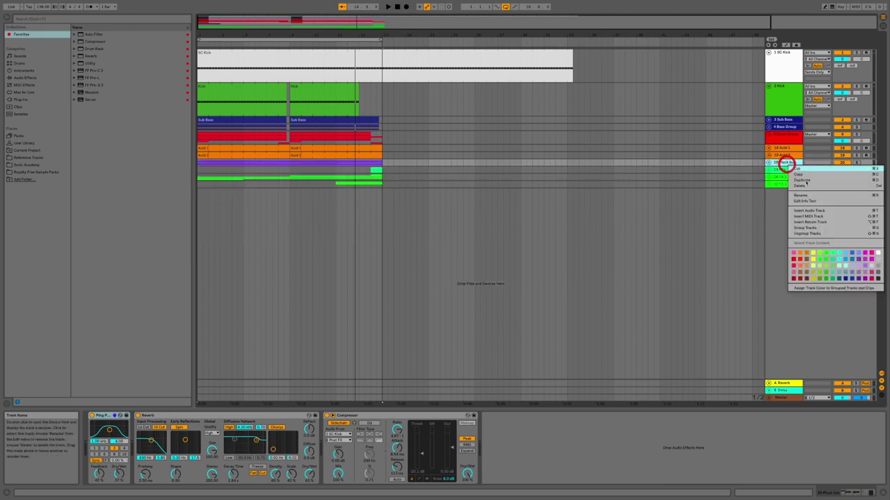
click(823, 216)
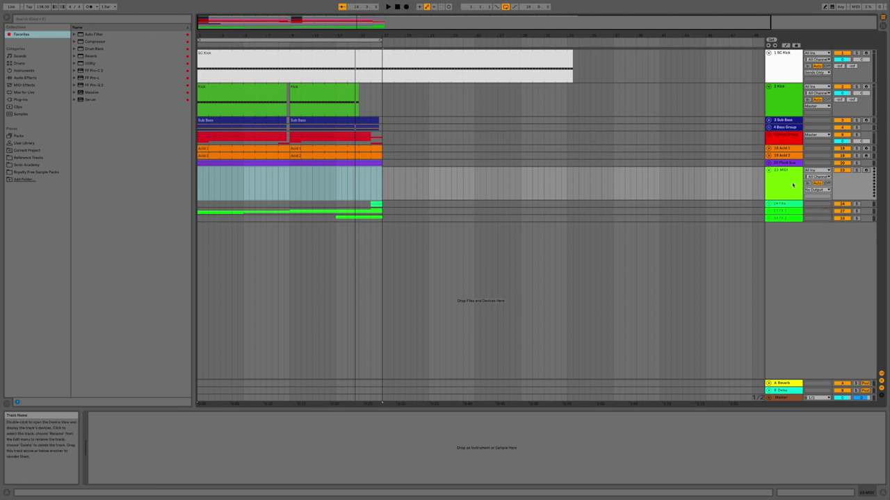
- Change the new MIDI track's color to dark magenta purple
click(791, 182)
right_click(791, 182)
click(867, 298)
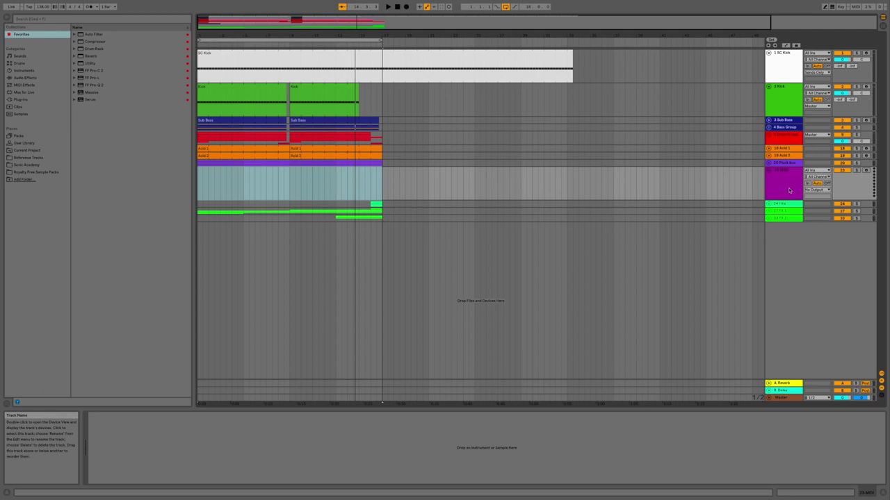
- Search the instruments for widepluck and load Wavetable's Synth Keys preset Widepluck onto the new MIDI track
click(32, 70)
click(104, 114)
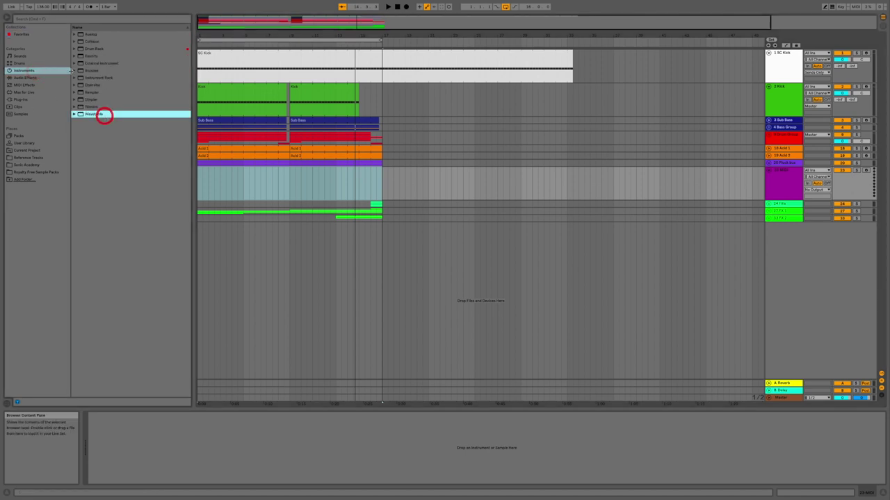
click(84, 19)
text(wavetable)
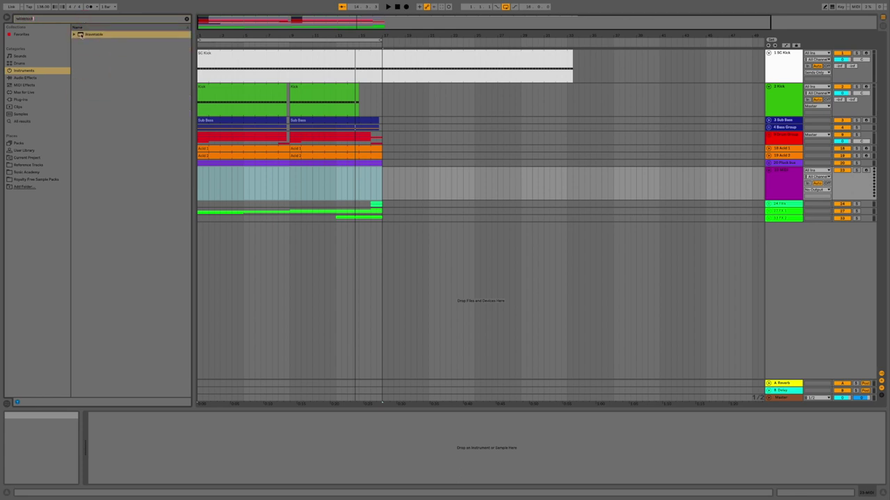
click(74, 34)
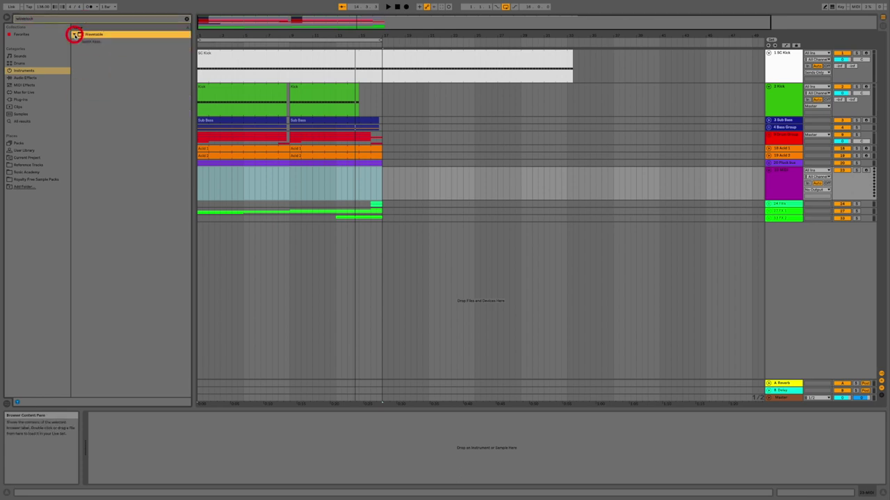
click(79, 41)
double_click(93, 49)
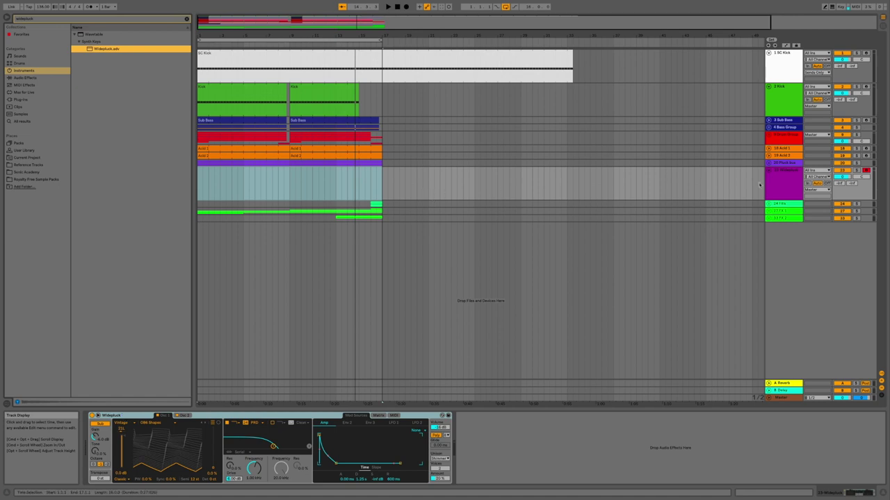
- Clear the browser search and add the Arpeggiator preset Classic UpDown 8th to the Widepluck track
click(779, 187)
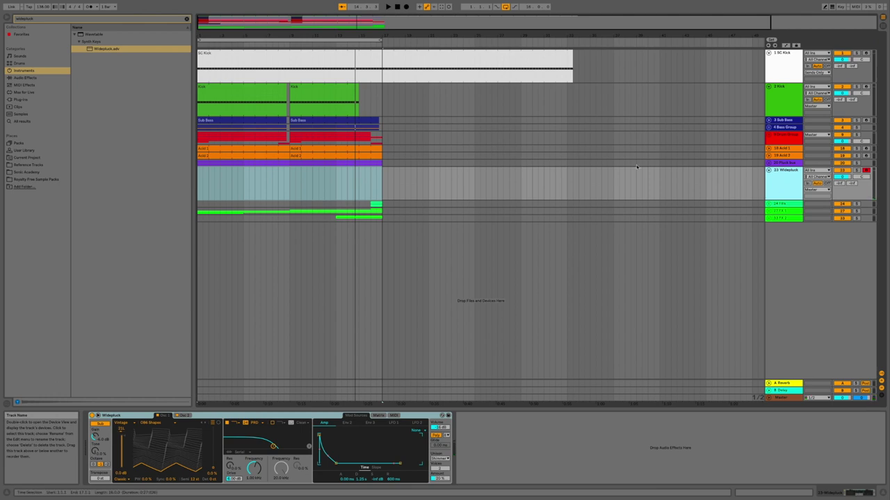
click(2, 16)
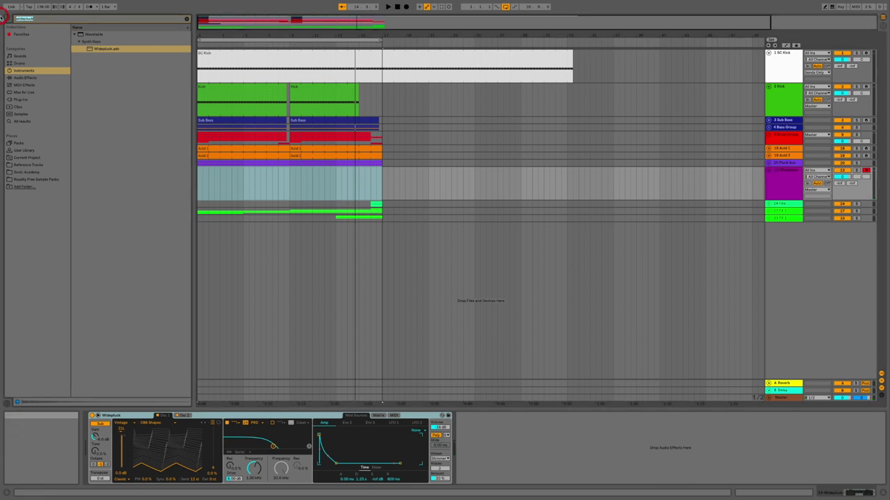
key(BackSpace)
click(32, 84)
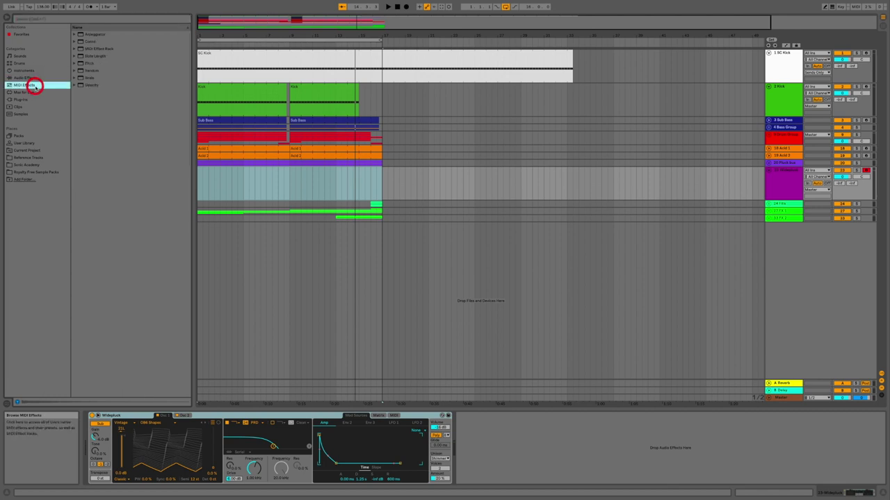
click(74, 35)
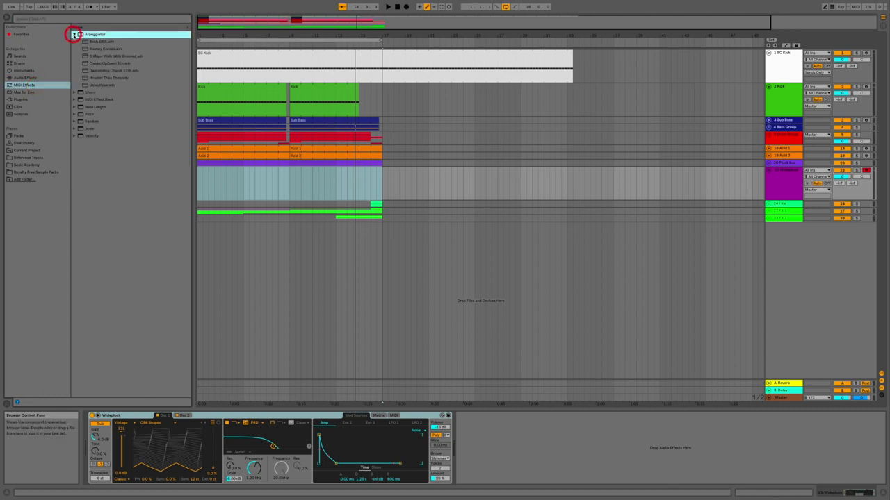
click(107, 63)
double_click(107, 63)
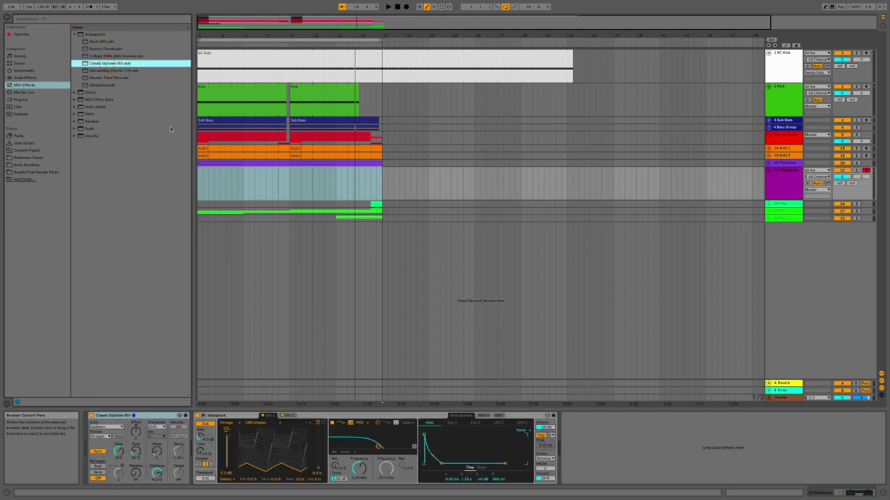
- Set the arpeggiator's transposition to Major in the key of G
click(159, 427)
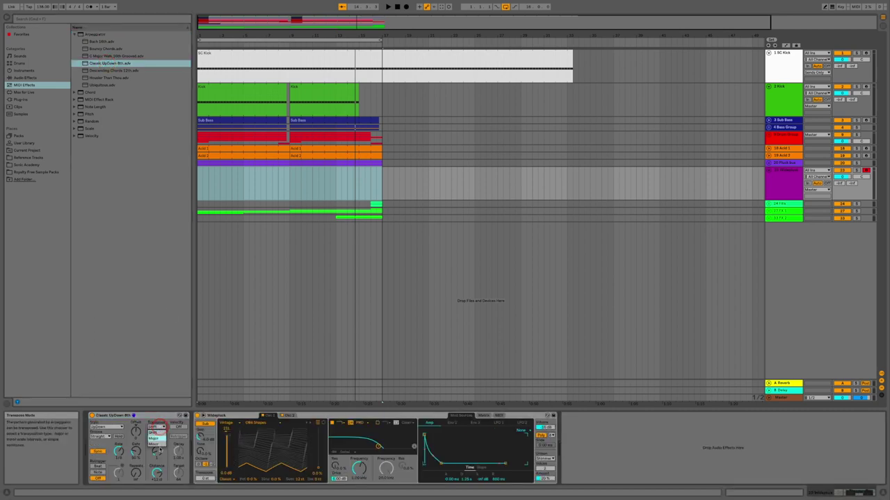
click(158, 438)
click(160, 436)
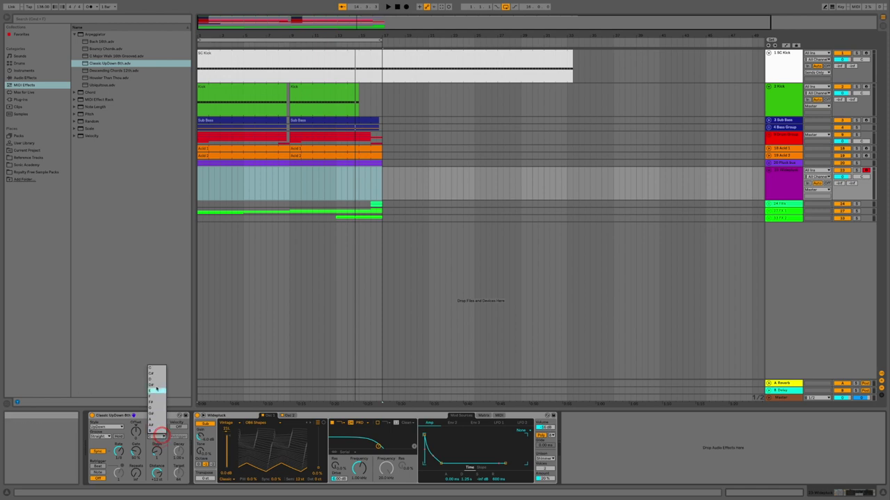
click(156, 408)
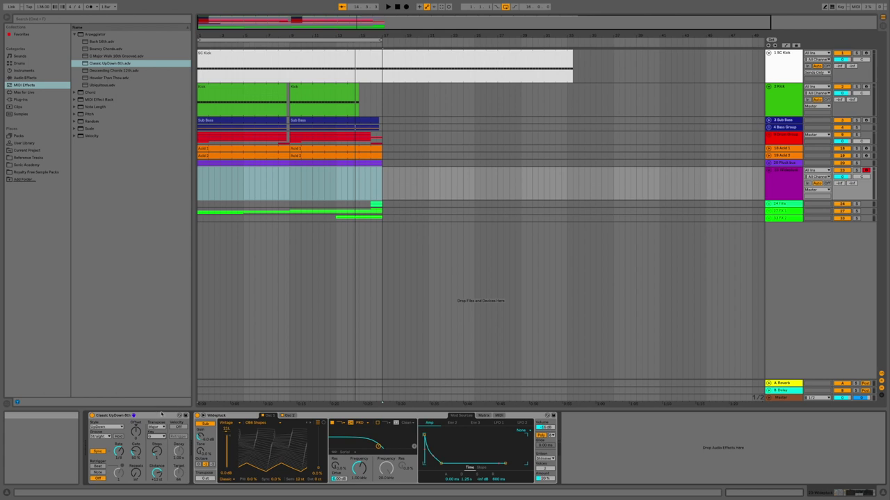
- Adjust the arpeggiator's transpose steps, set its synced rate to 1/16 and shorten its gate
click(158, 450)
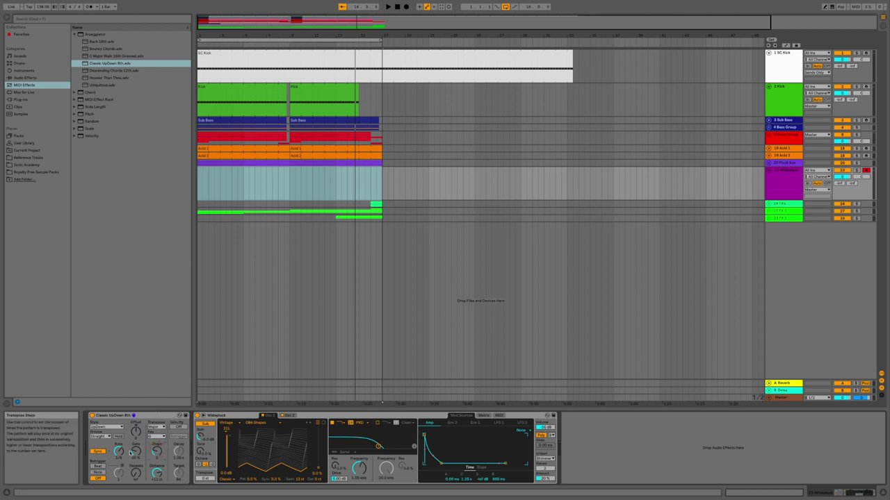
click(120, 452)
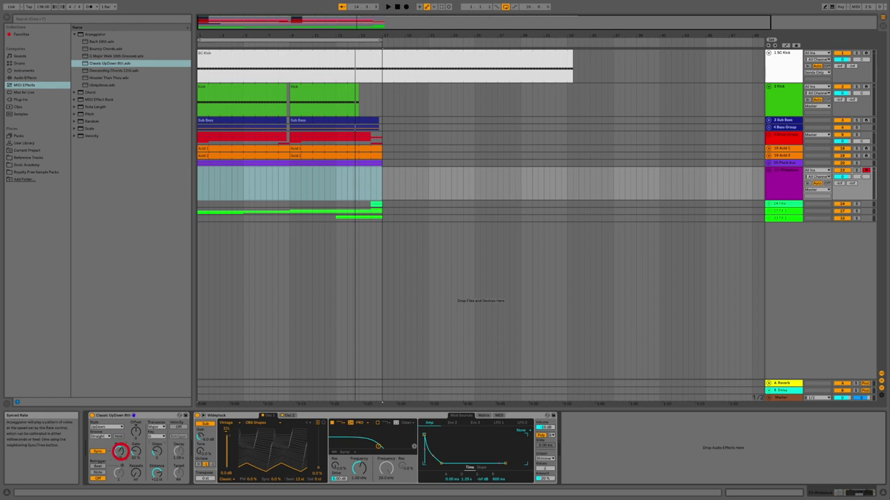
click(132, 451)
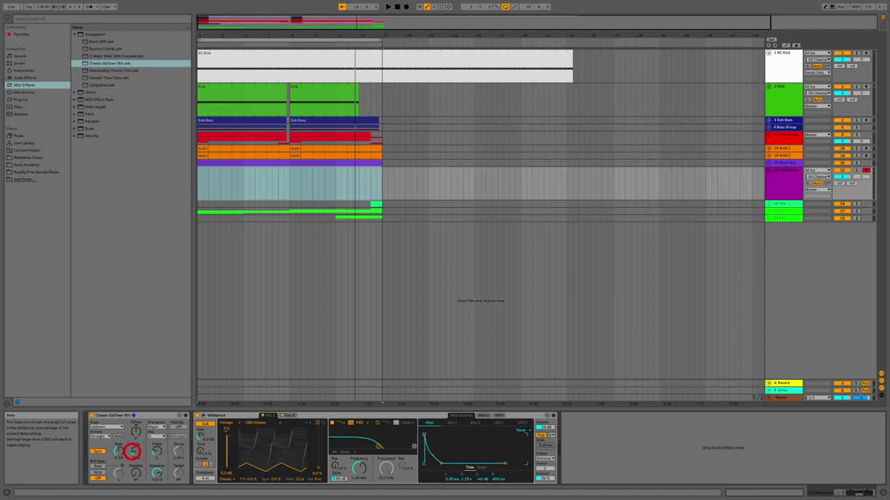
- Insert an empty one-bar MIDI clip in bar 1 of the Widepluck track
click(300, 174)
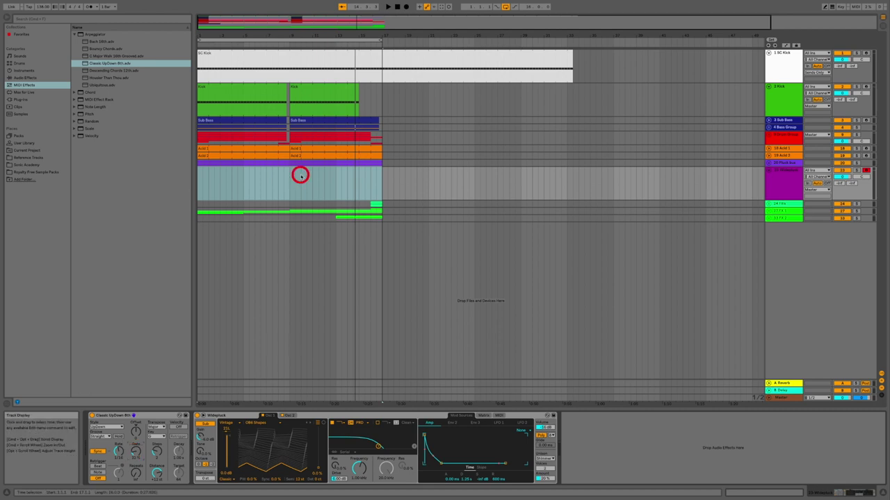
click(271, 181)
click(203, 179)
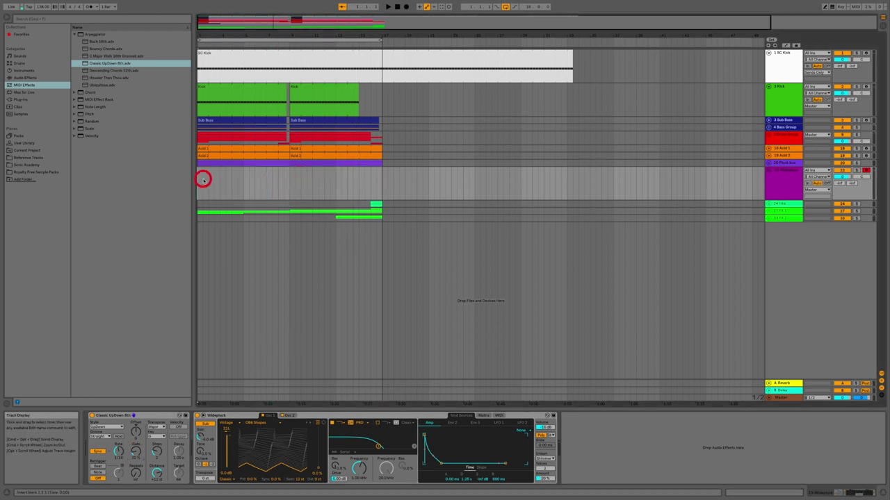
drag(205, 179, 206, 180)
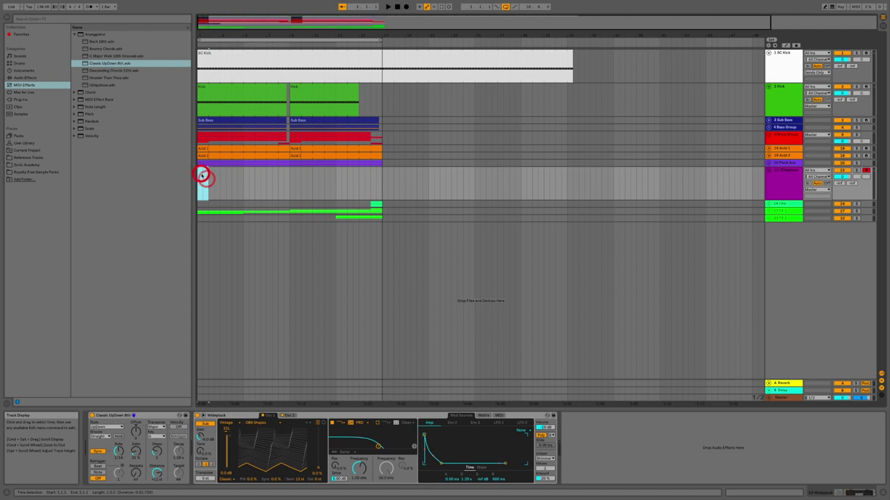
right_click(204, 179)
click(230, 241)
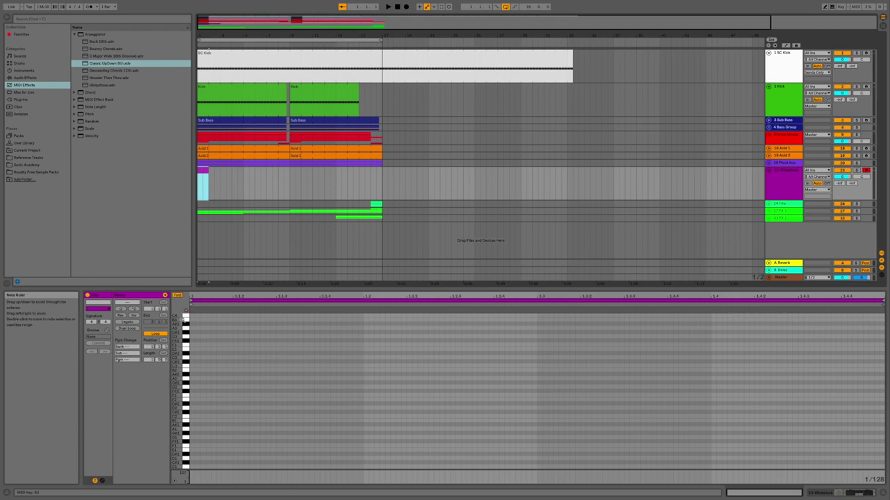
- Add 1/128 notes at the clip's start on C2, D2, E2, F2, G2, A2, B2 and C3
drag(182, 319, 185, 318)
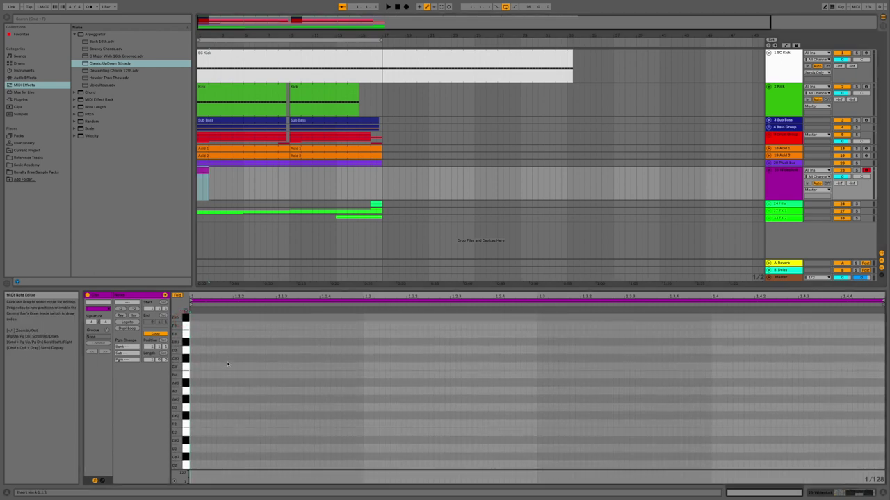
scroll(227, 363, down, 1)
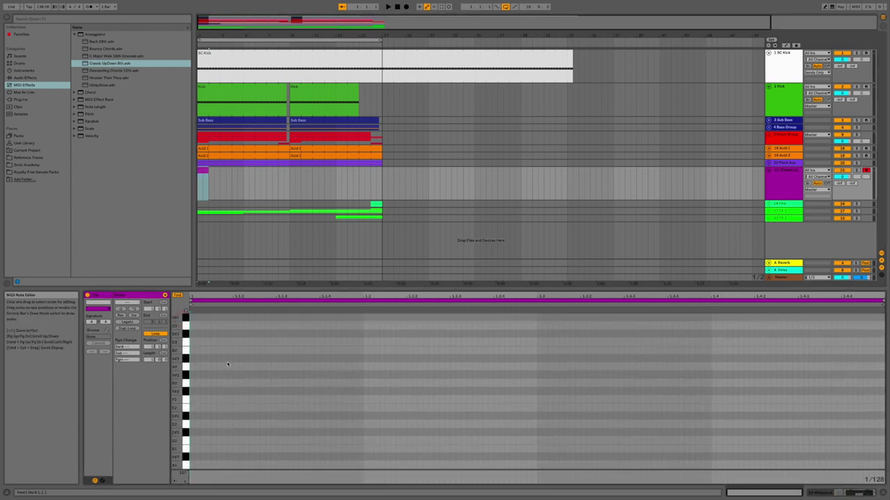
double_click(192, 441)
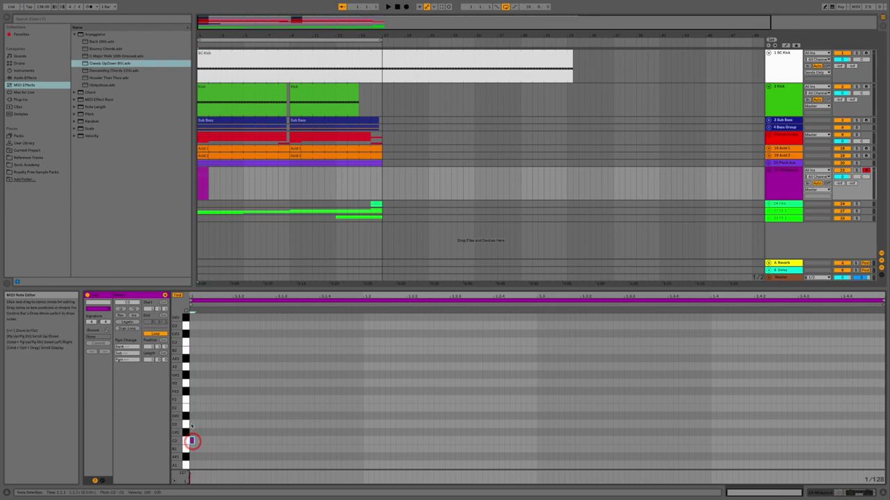
double_click(191, 424)
double_click(191, 399)
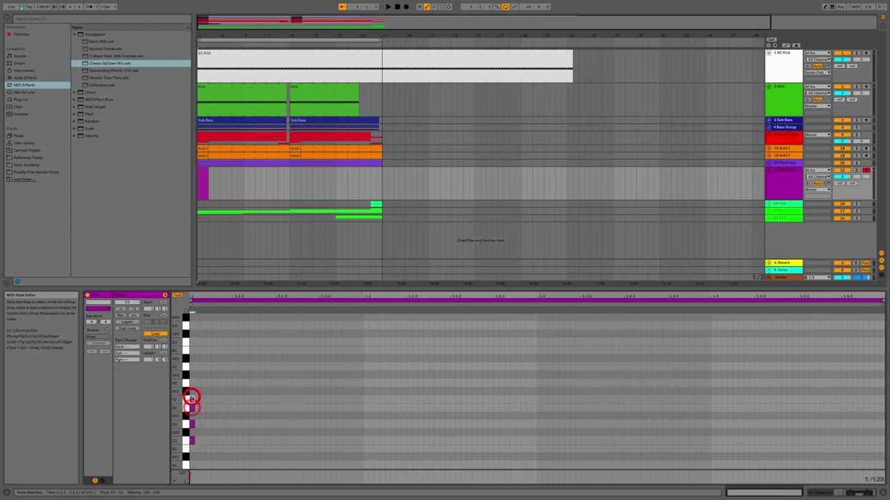
double_click(192, 383)
double_click(192, 367)
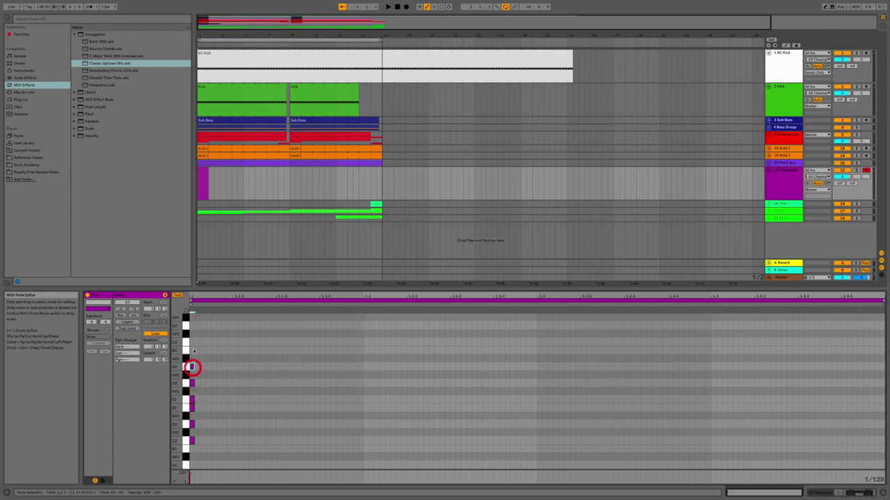
double_click(193, 350)
double_click(193, 342)
- Select all the scale notes at the clip's start and transpose them up to span G2 to G3
click(186, 442)
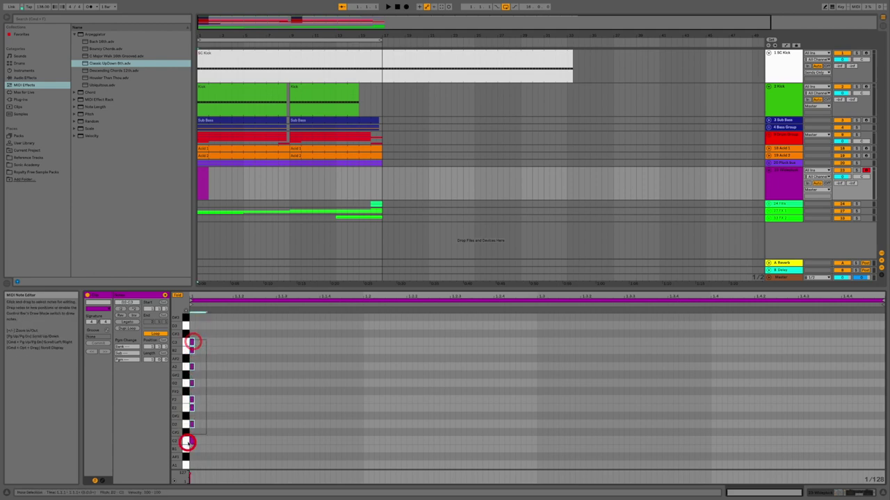
double_click(191, 441)
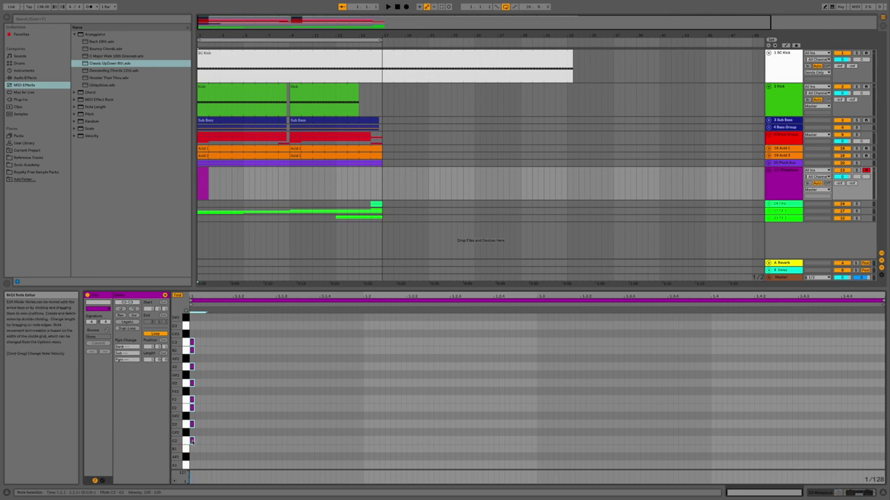
drag(192, 441, 192, 383)
key(ctrl+z)
- Duplicate the G2–G3 note stack upward by octaves to cover G3–G4 and G4–G5
scroll(213, 407, up, 2)
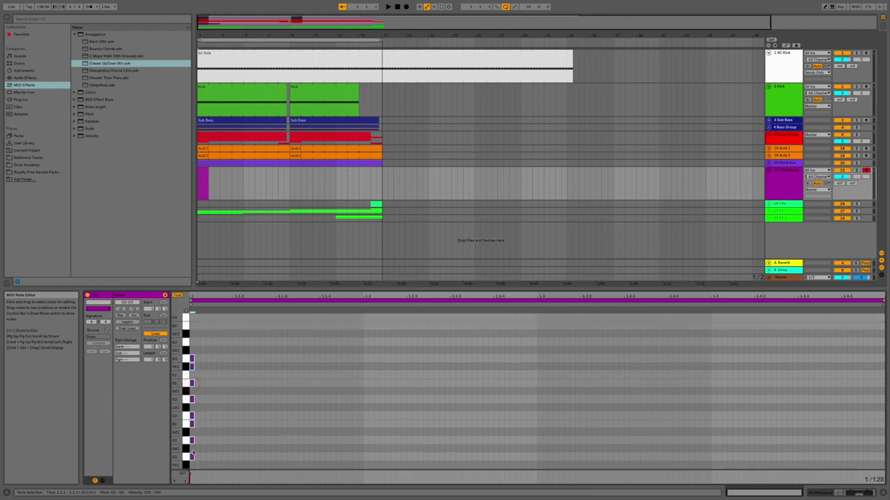
drag(193, 459, 196, 361)
scroll(192, 359, up, 3)
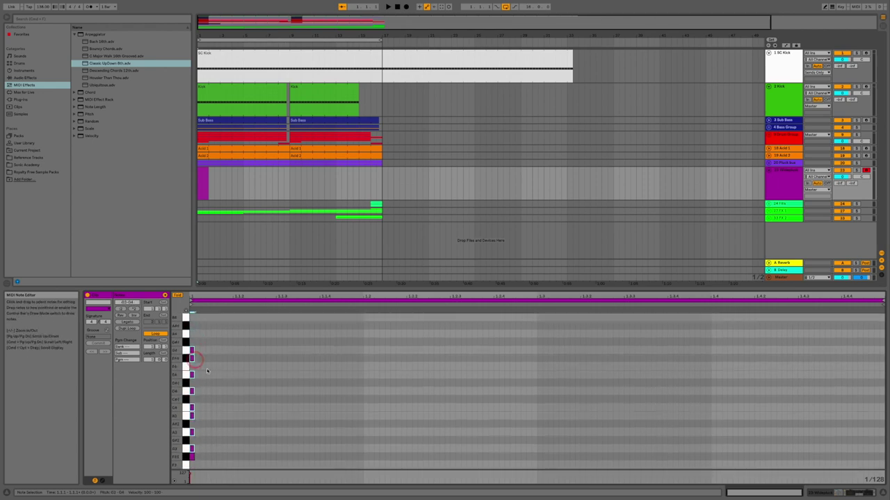
drag(192, 451, 196, 351)
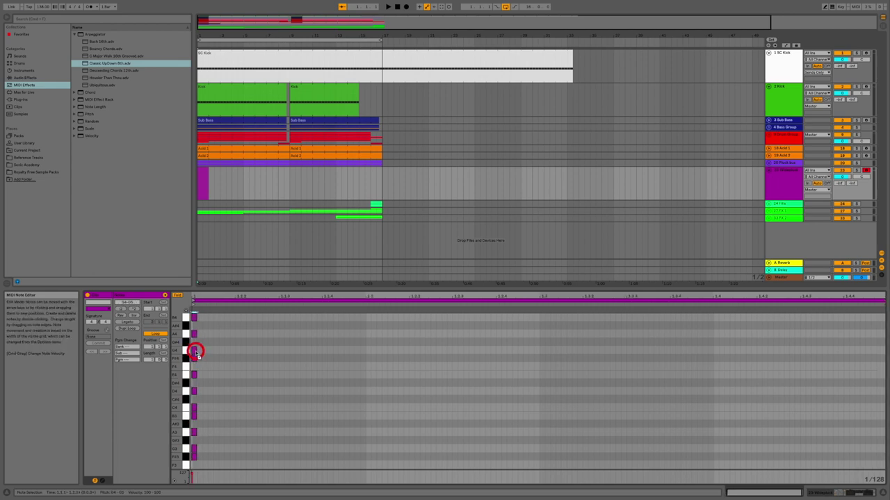
- Shift all the scale notes just ahead of the clip's start and fold the piano roll to those keys
click(227, 357)
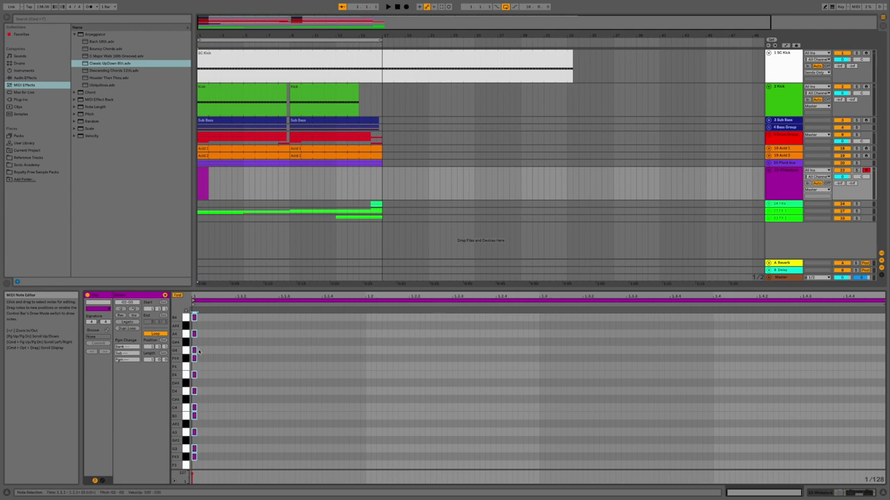
drag(193, 351, 190, 350)
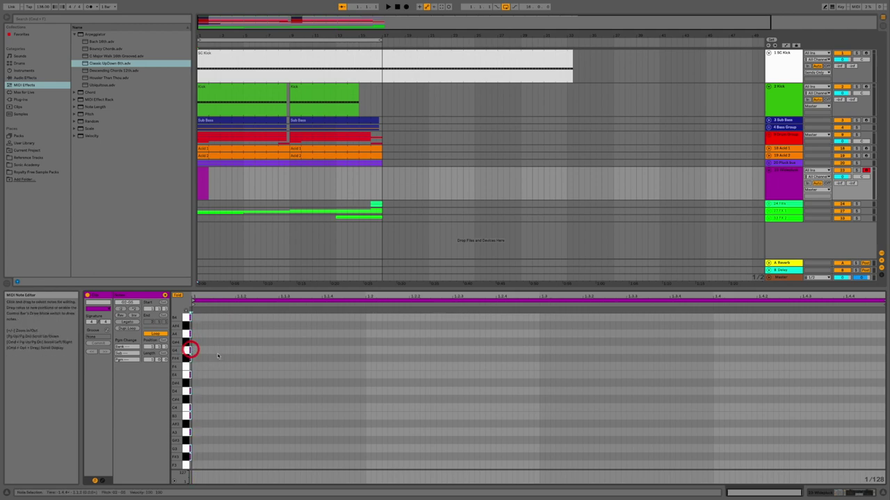
click(216, 354)
click(179, 294)
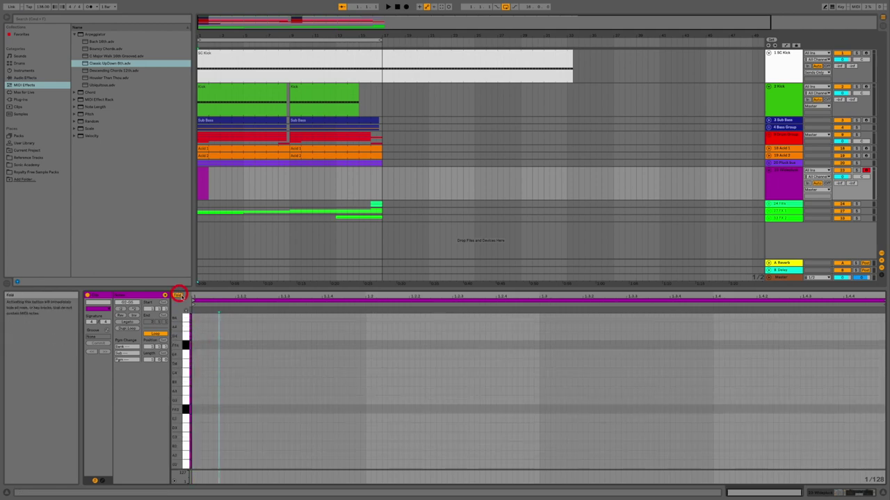
- Set the MIDI editor's fixed grid to 1/16
click(219, 293)
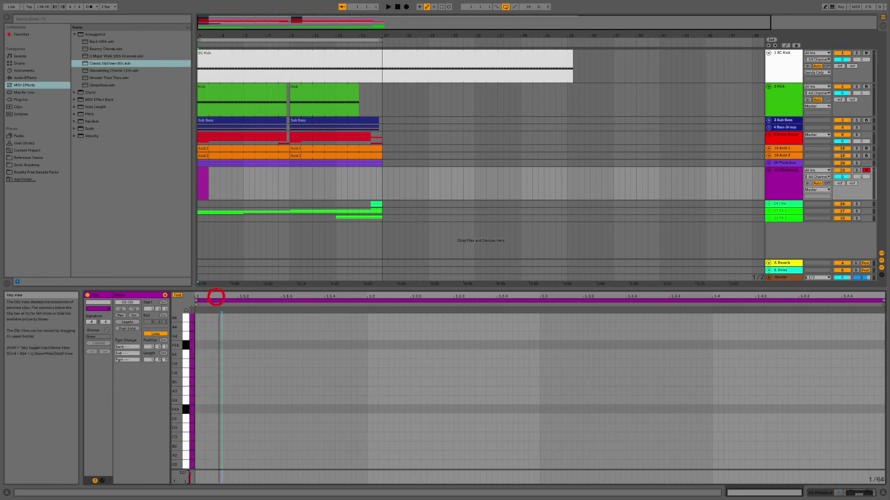
right_click(269, 379)
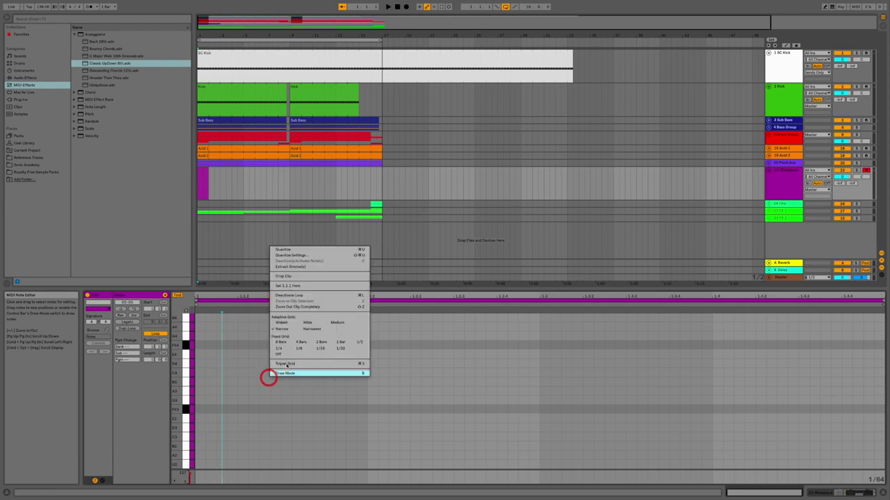
click(319, 349)
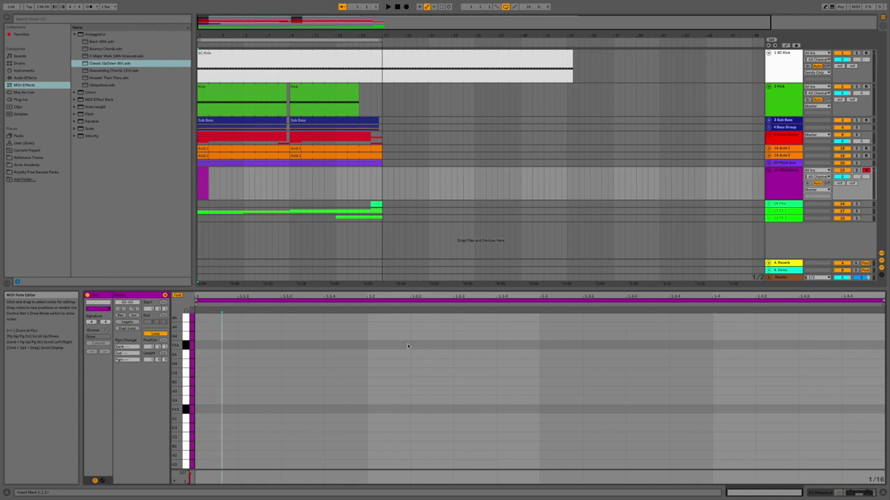
- Lengthen the clip's loop to two bars and extend the clip to two bars in the arrangement
click(419, 295)
click(151, 358)
drag(152, 359, 151, 354)
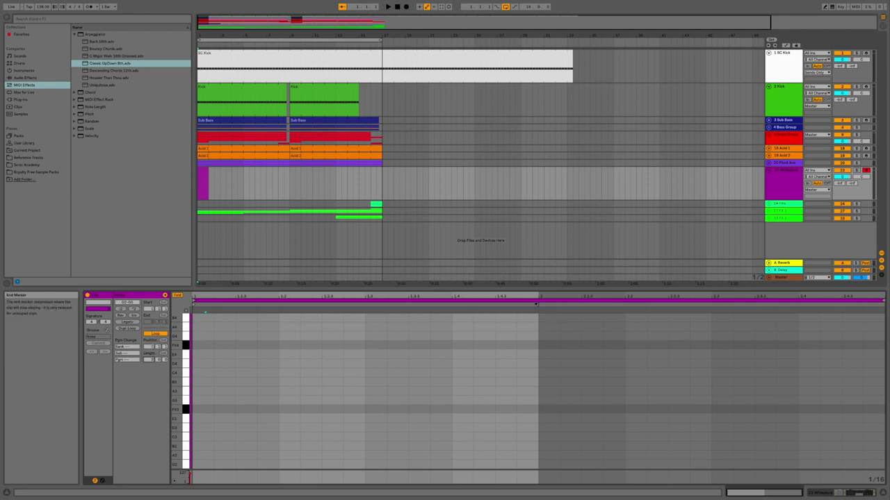
drag(537, 305, 883, 325)
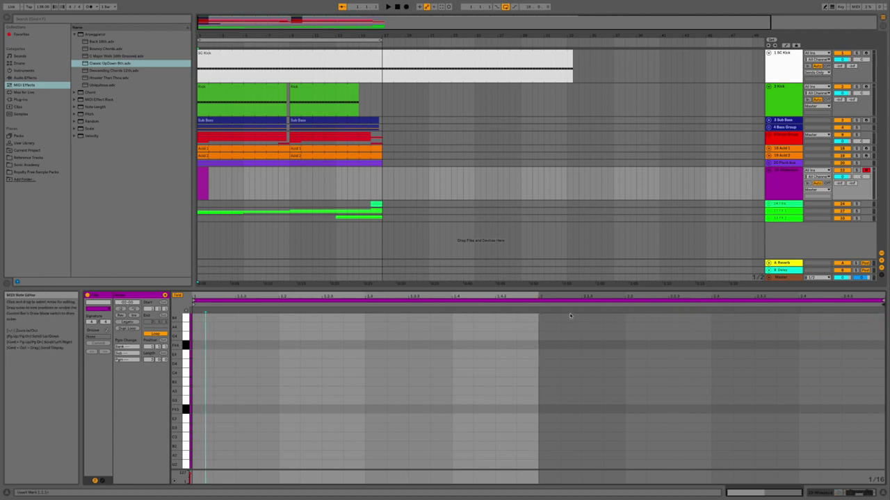
click(203, 171)
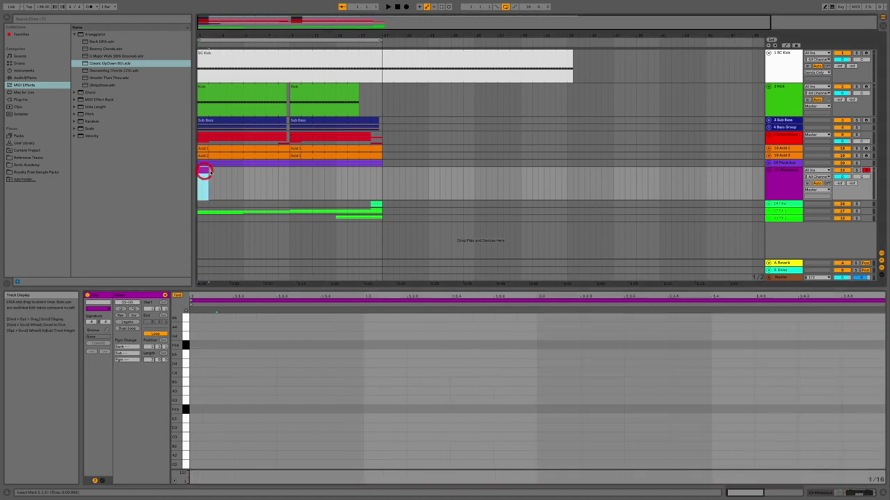
drag(207, 171, 218, 169)
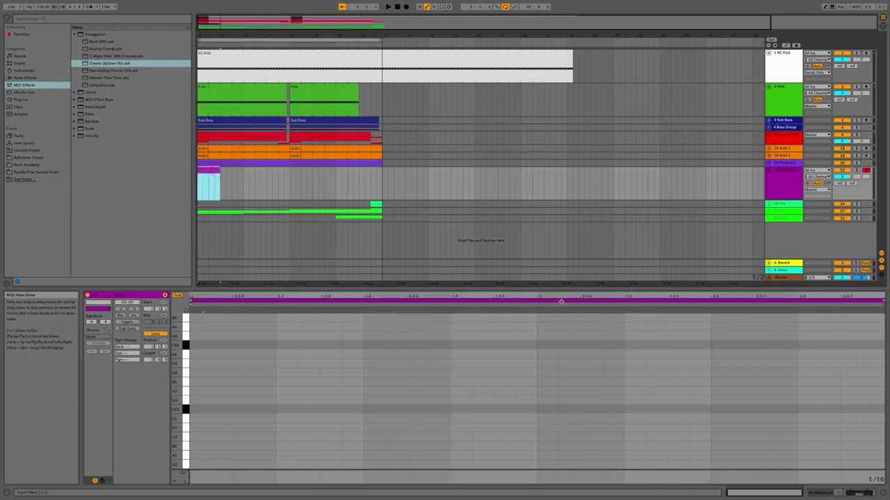
- Add a one-beat C3 note at bar 1 beat 1 and a three-sixteenth A3 note starting on beat 2
click(208, 172)
double_click(200, 437)
drag(206, 437, 273, 438)
double_click(304, 390)
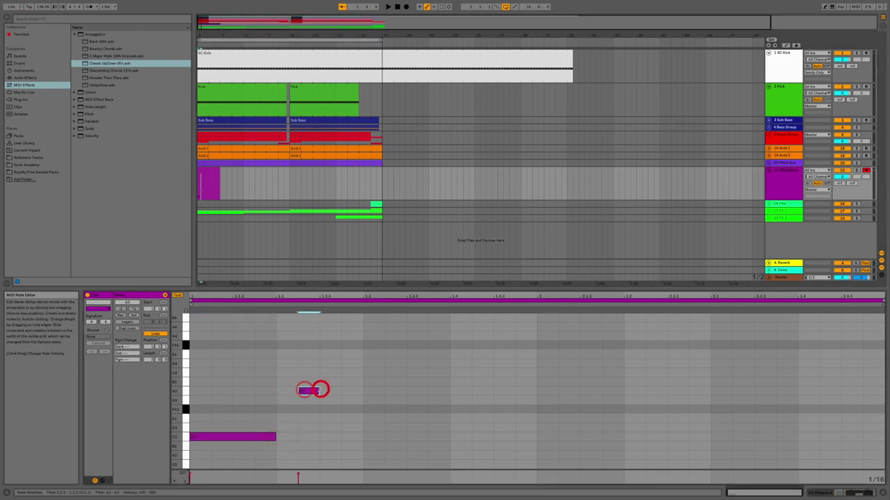
drag(316, 390, 339, 389)
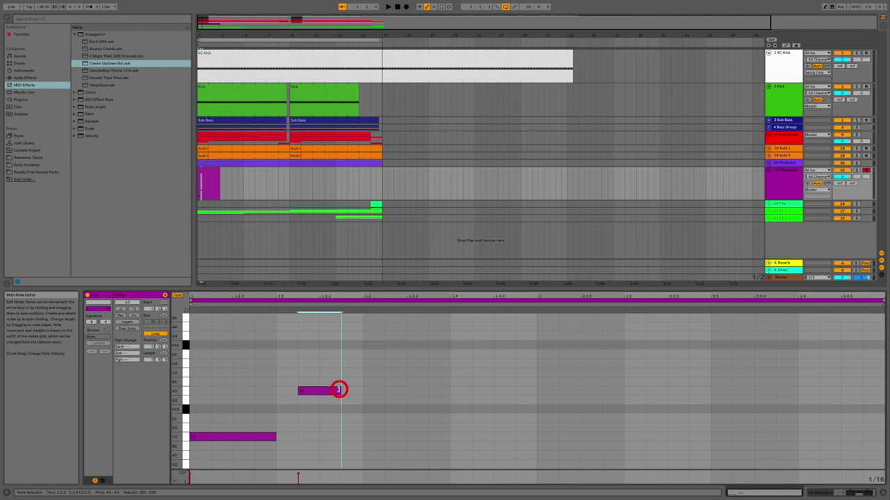
drag(298, 390, 277, 389)
- Add a 1/16 G4 note at 1.2.4, a one-beat B3 note at 1.3 and a one-beat E4 note at 1.4
click(345, 334)
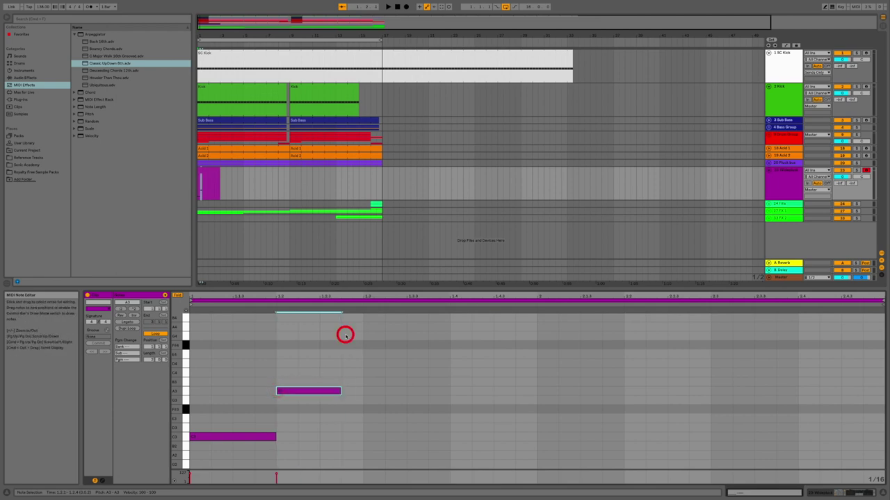
double_click(346, 335)
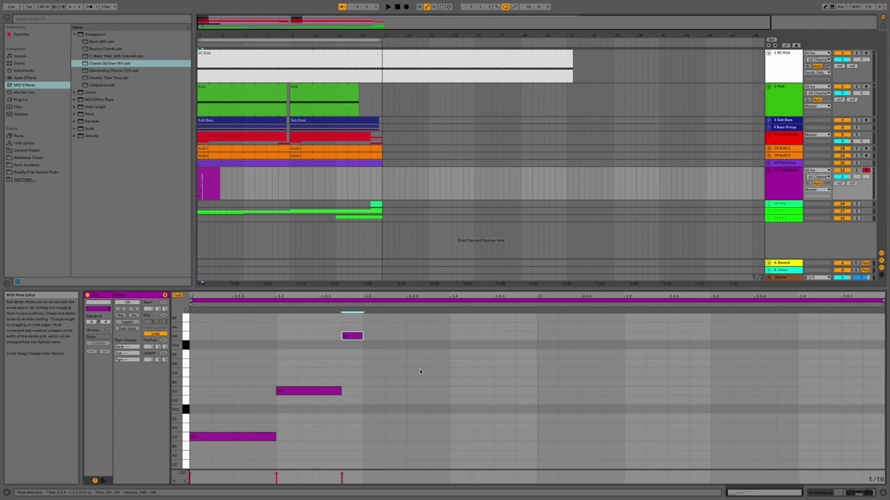
double_click(371, 381)
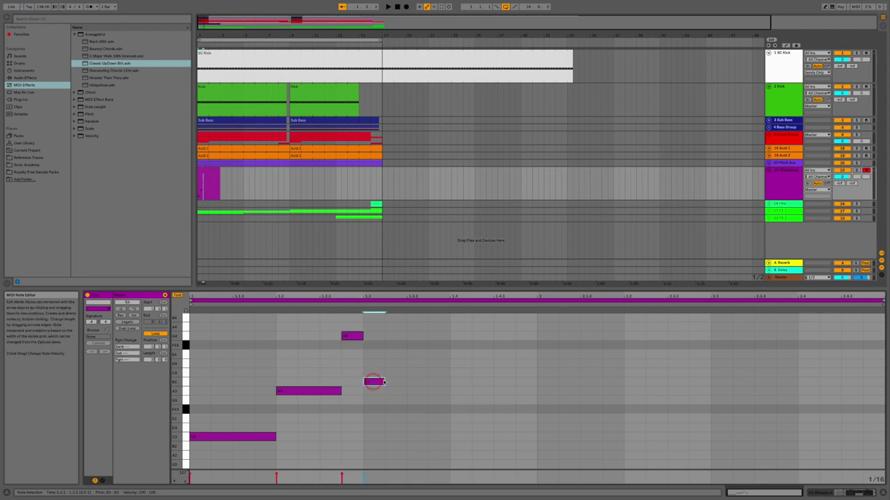
drag(383, 382, 456, 383)
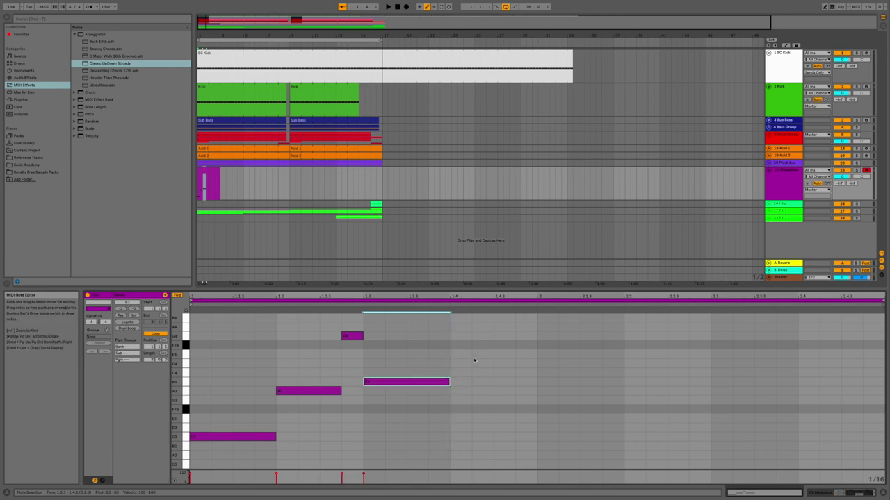
double_click(454, 354)
drag(521, 354, 536, 354)
- Solo the Widepluck track and lower its volume
click(856, 170)
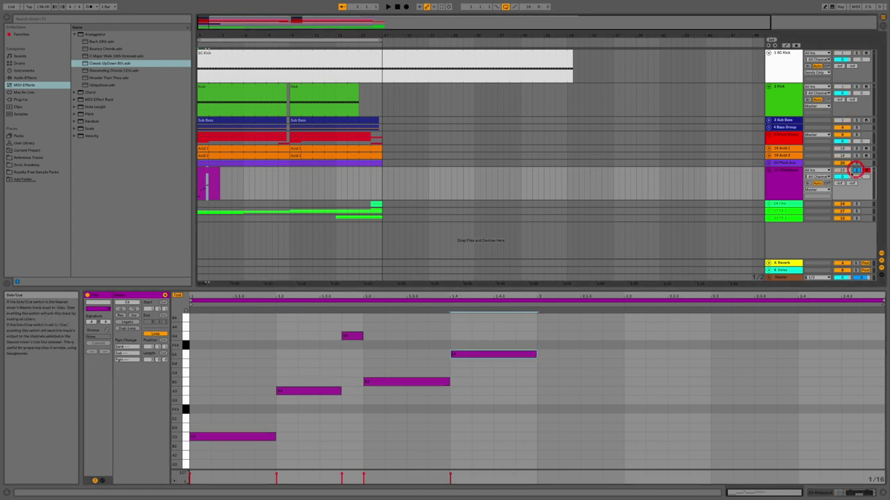
click(842, 176)
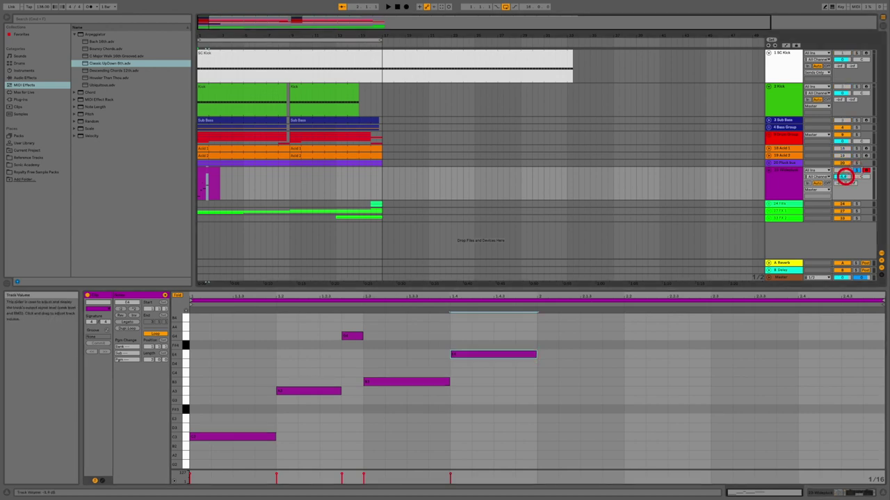
- Rename the Widepluck track to "# Arp 1"
click(788, 177)
right_click(788, 177)
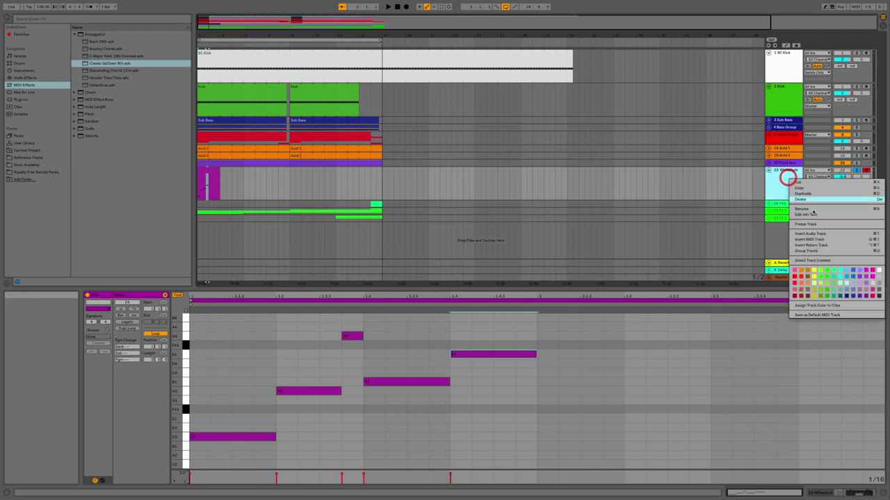
click(813, 211)
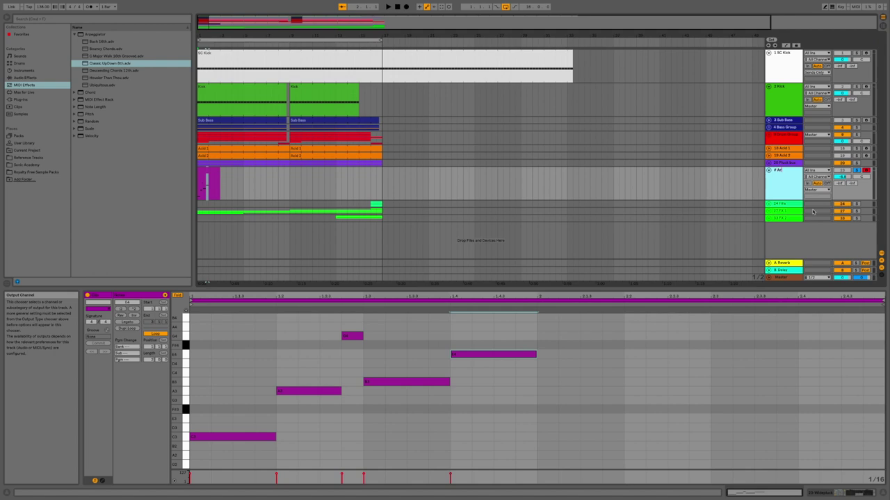
text(# Arp 1)
key(Return)
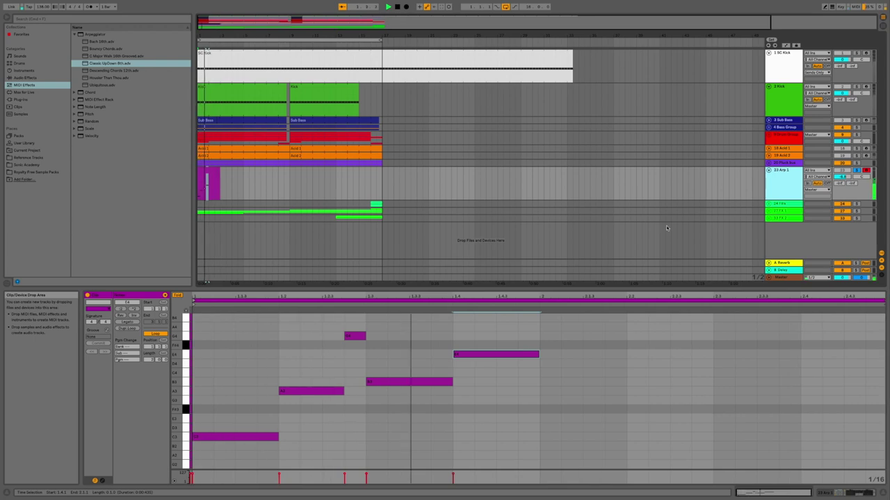
- Add a one-beat G3 note at 2.1 and a three-sixteenth E3 note from 2.2.2 to 2.3
key(space)
double_click(542, 401)
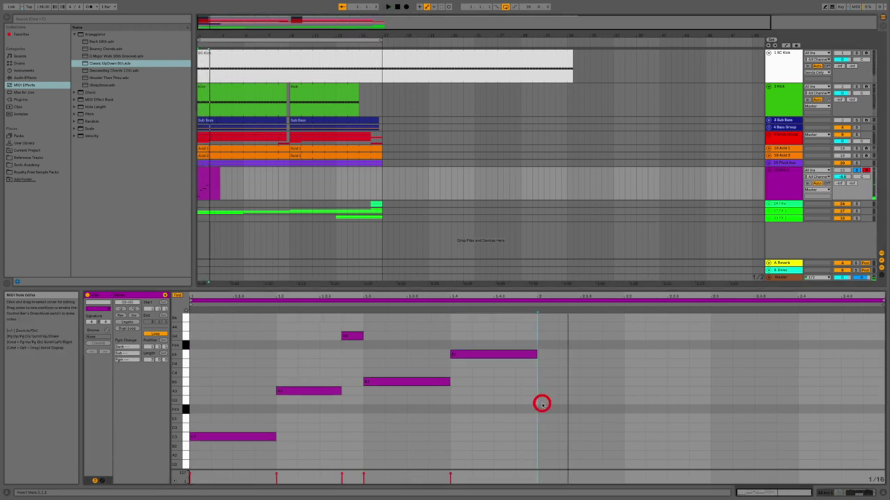
drag(558, 401, 620, 403)
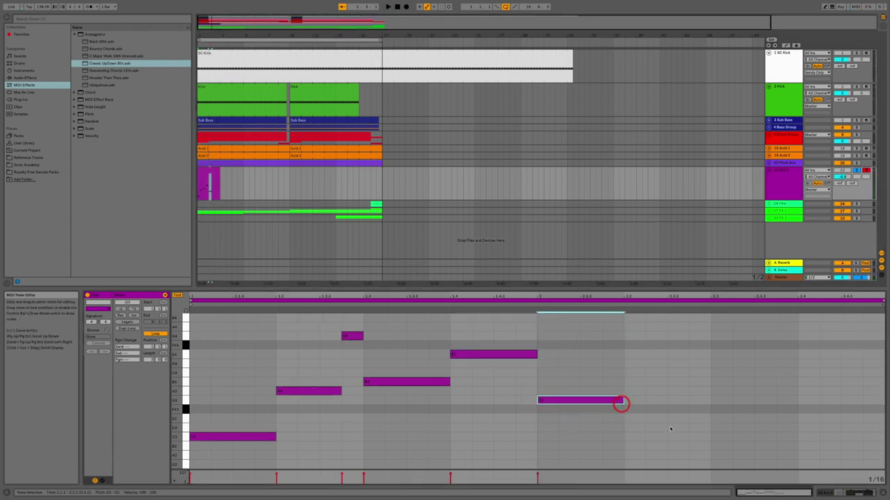
double_click(661, 419)
click(702, 419)
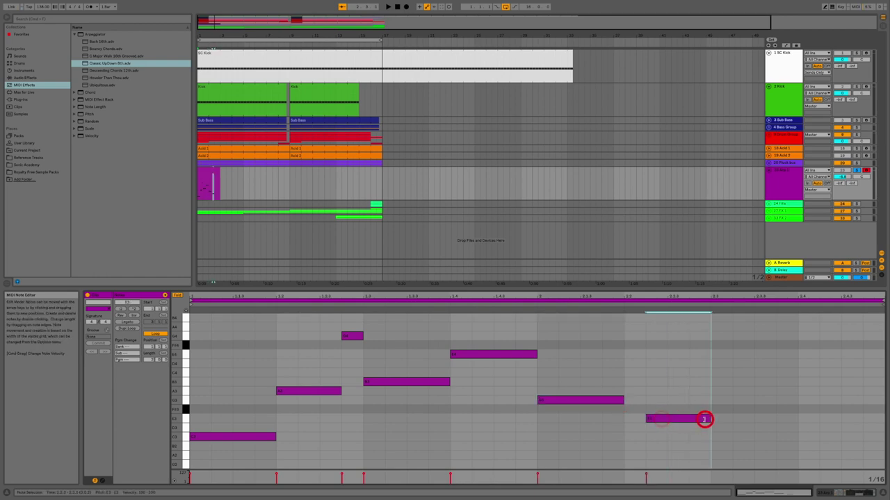
- Add one-beat notes on G4 at 2.3 and D4 at 2.4, and play the pattern
double_click(721, 336)
drag(730, 336, 880, 365)
double_click(804, 361)
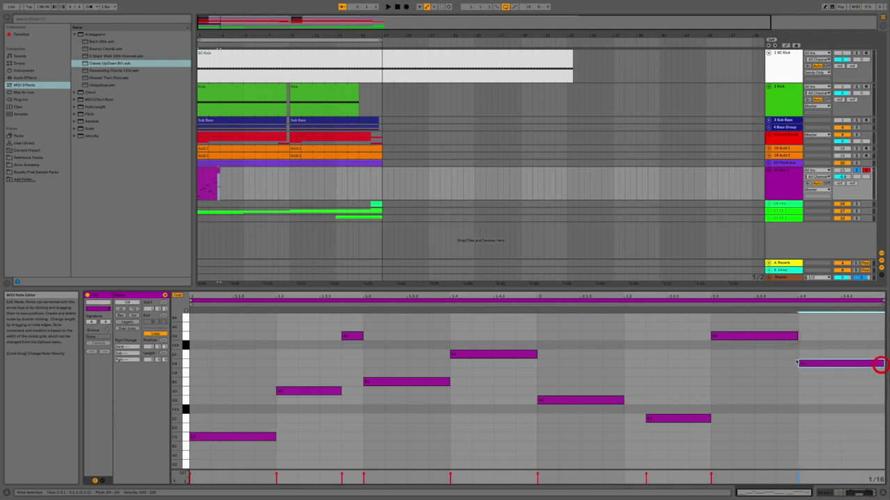
key(space)
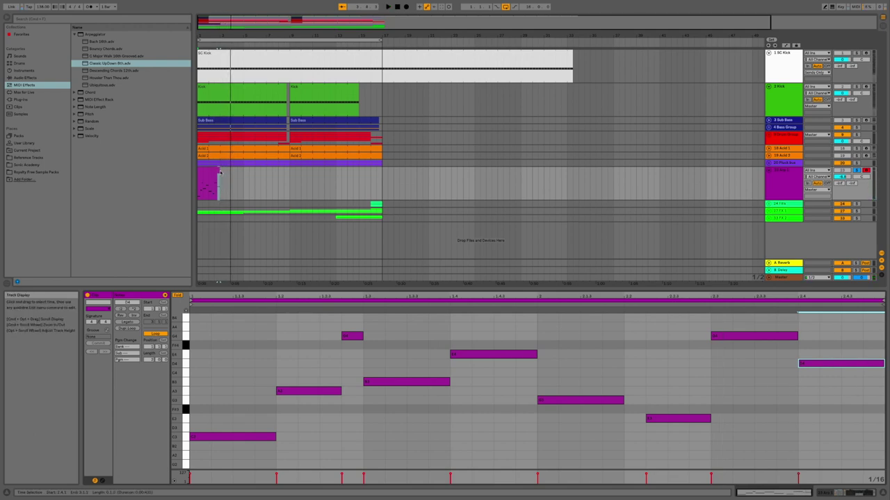
- Extend the looping arp clip in the arrangement to bar 17 and play it back
drag(217, 171, 379, 175)
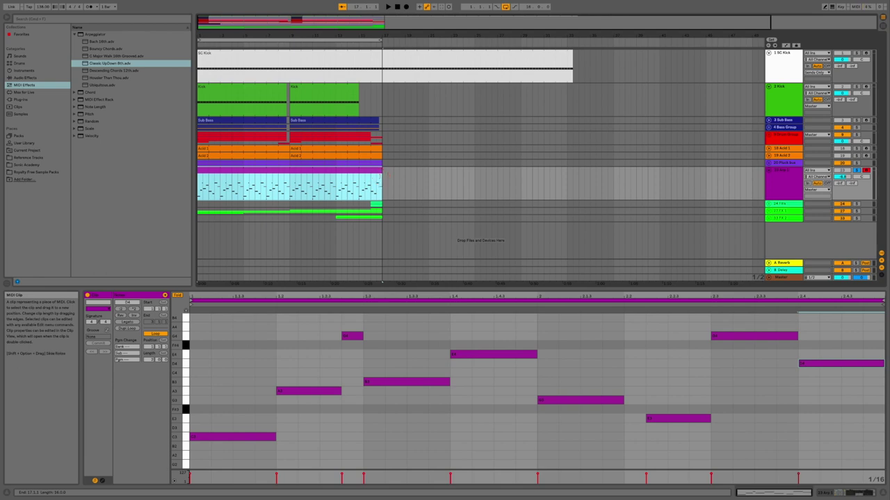
key(space)
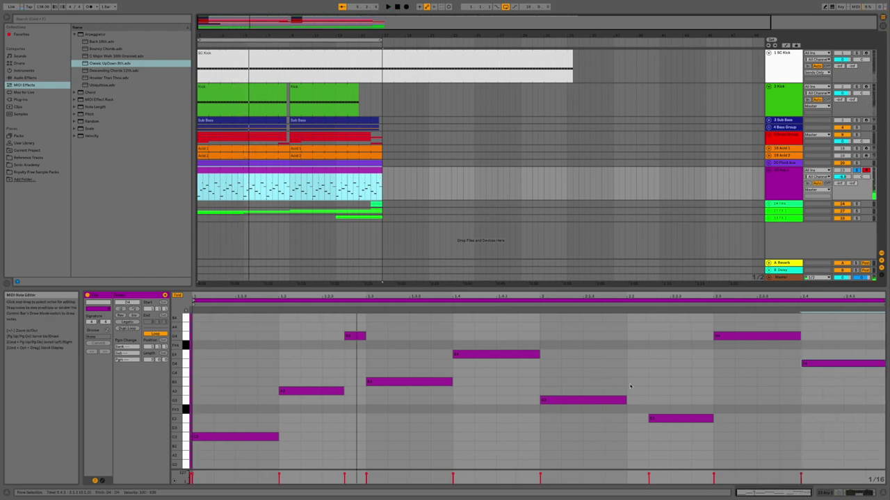
- Raise the E3 note at 2.2.2 to B3 and play the revised pattern
drag(665, 414, 665, 384)
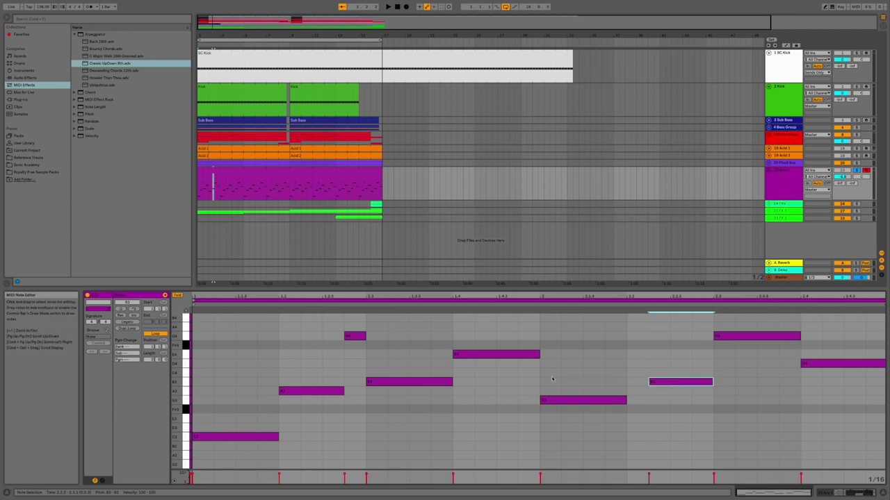
key(space)
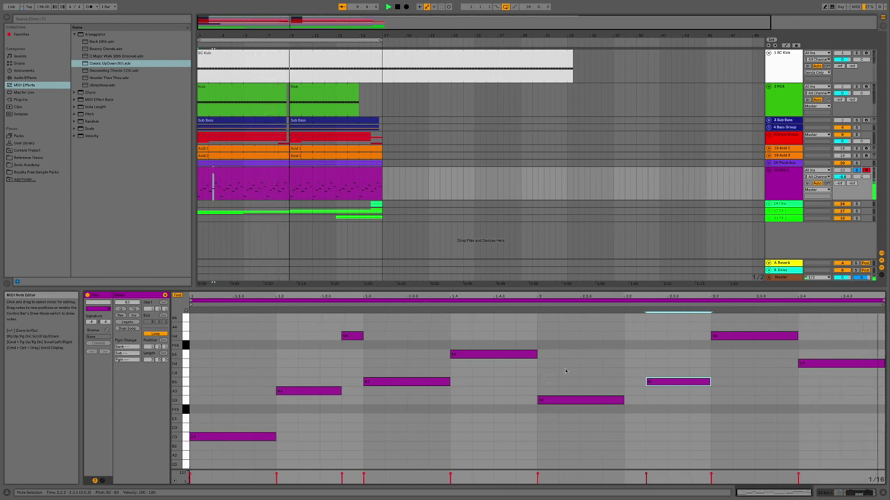
- Stop playback and rename the Arp 1 track's MIDI clip in the arrangement as Arp
click(781, 181)
click(781, 181)
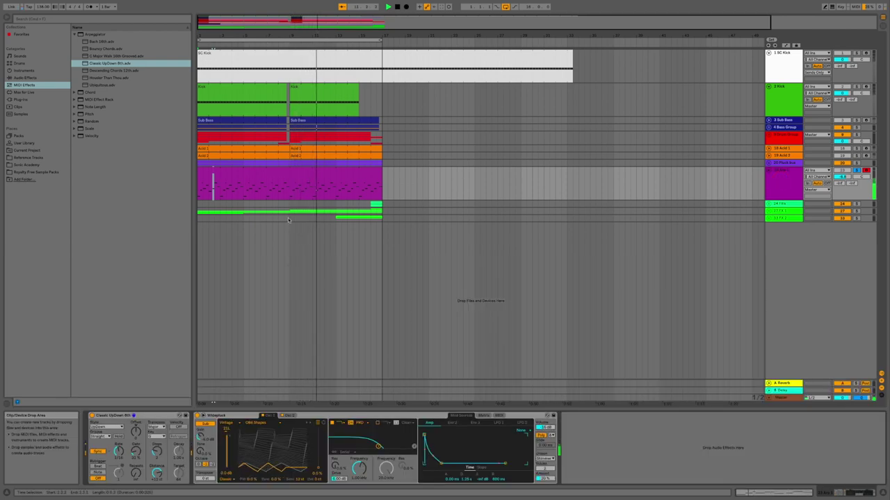
click(248, 173)
key(space)
right_click(248, 173)
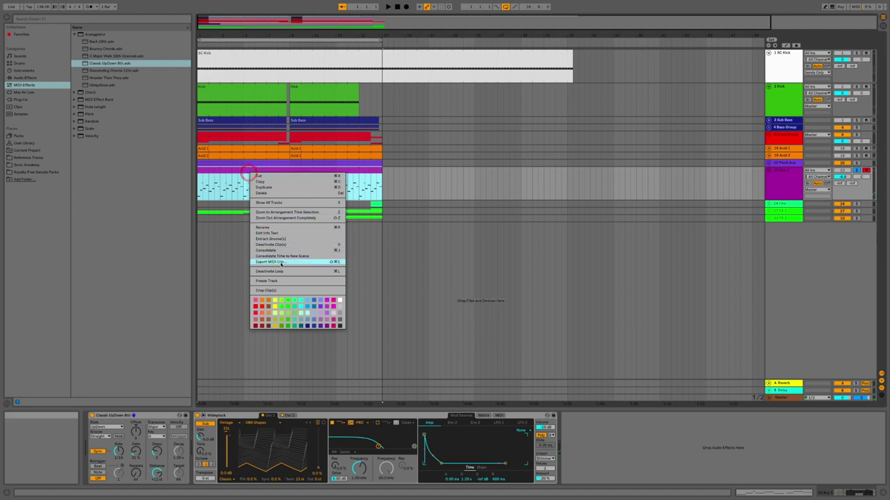
click(289, 228)
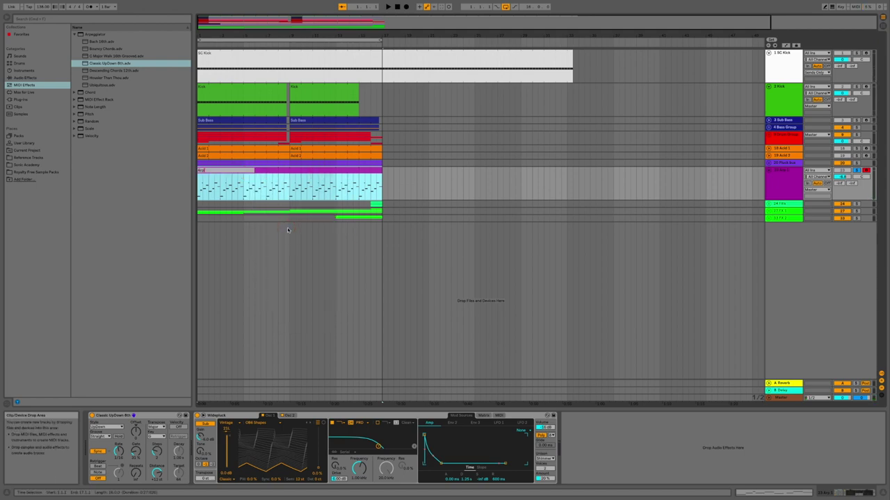
key(Return)
click(368, 172)
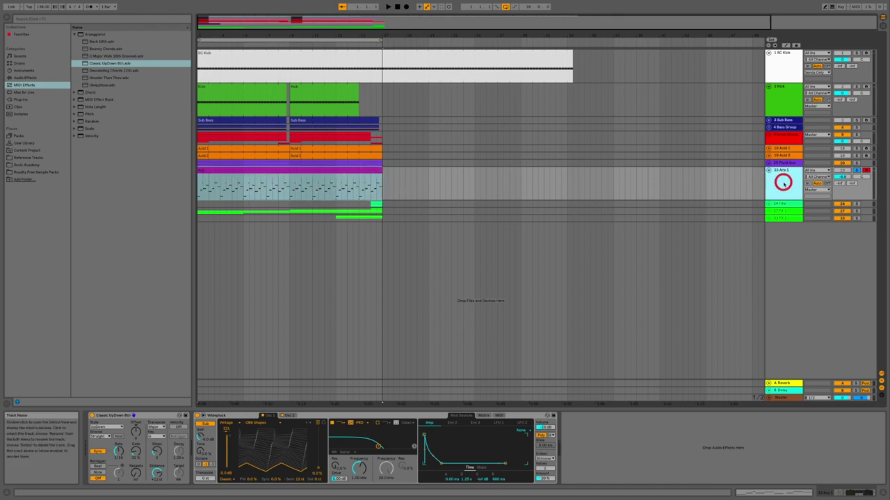
- Add EQ Eight to the Arp 1 track, make its first band a low cut, and raise the cutoff frequency during playback
click(783, 182)
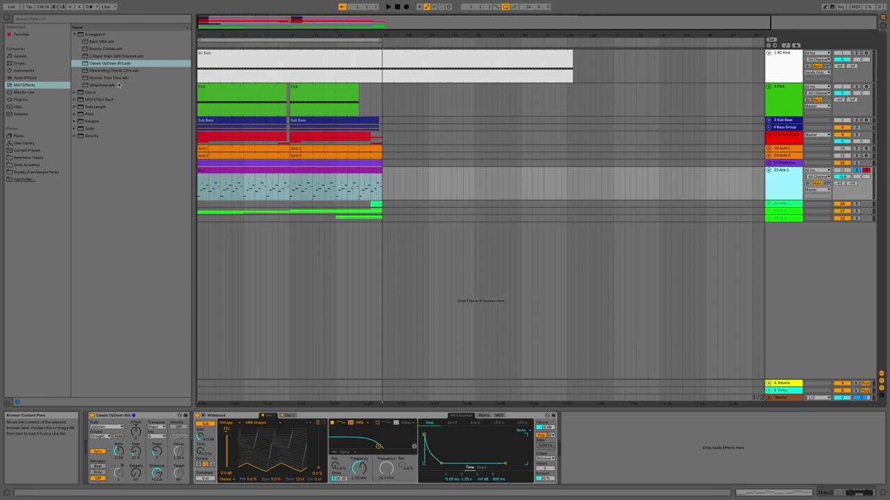
click(31, 78)
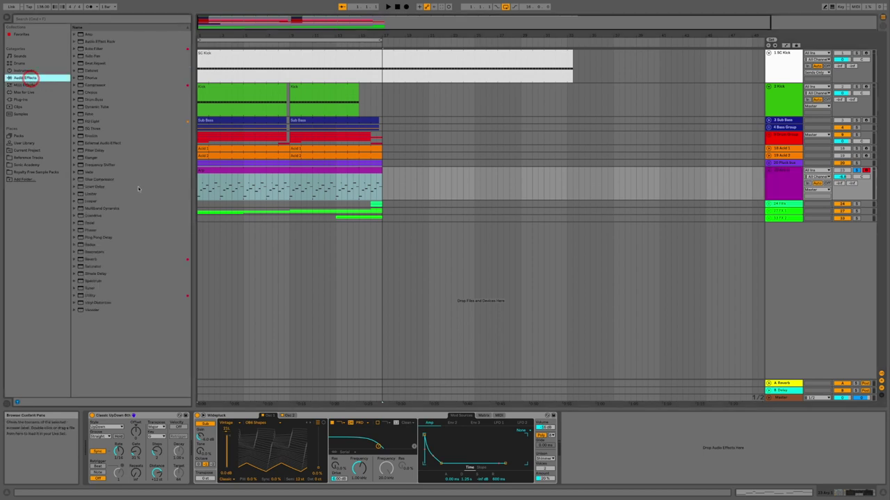
double_click(99, 121)
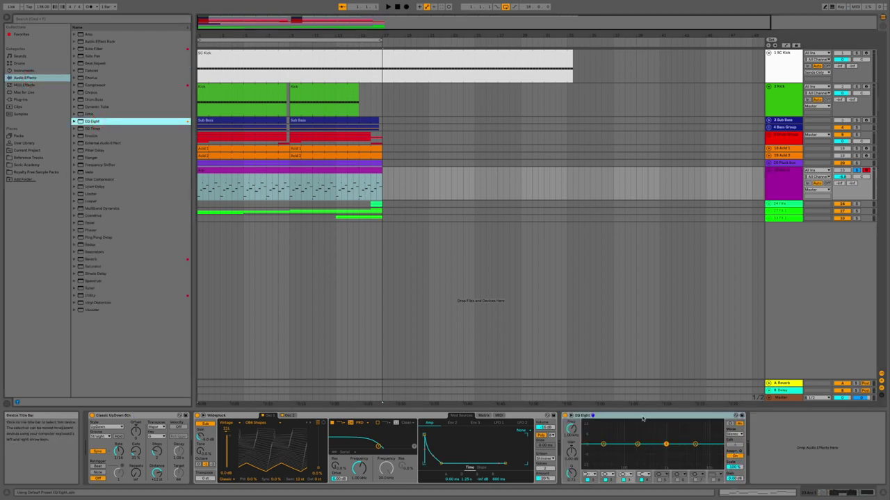
click(604, 445)
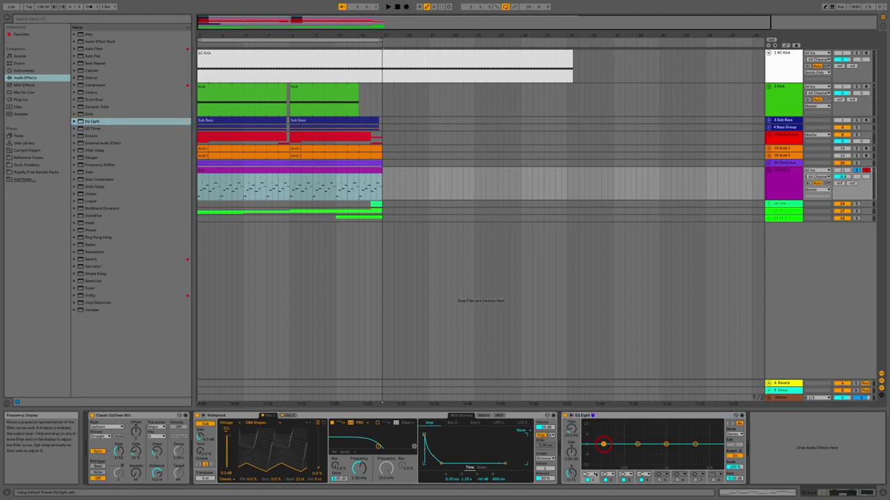
click(590, 478)
key(space)
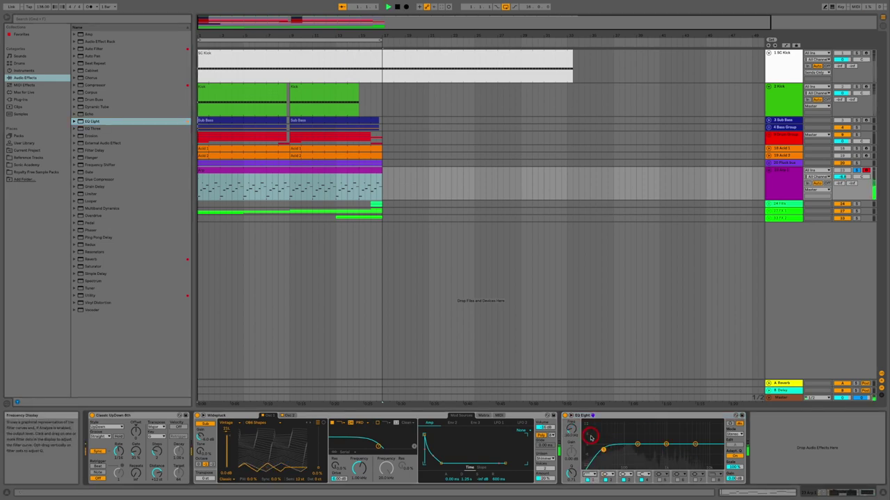
drag(603, 449, 627, 450)
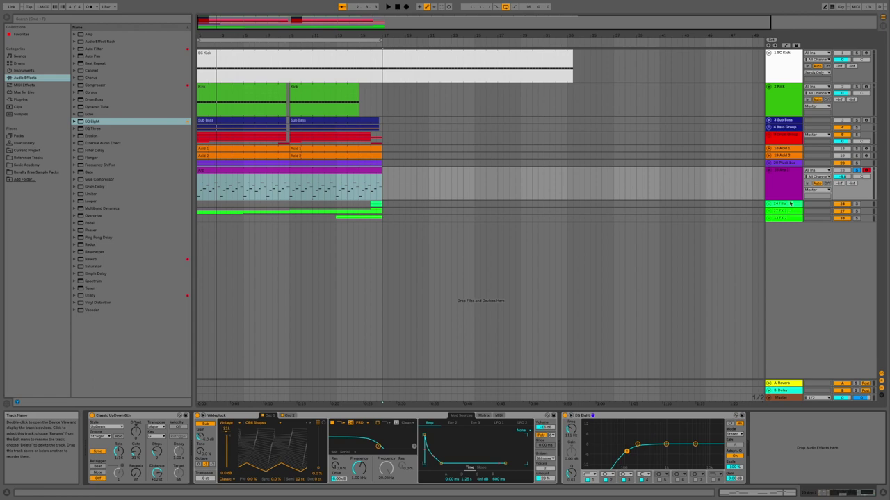
- Duplicate the Arp 1 track with its clip and devices, and rename the copy as Arp 2
click(784, 119)
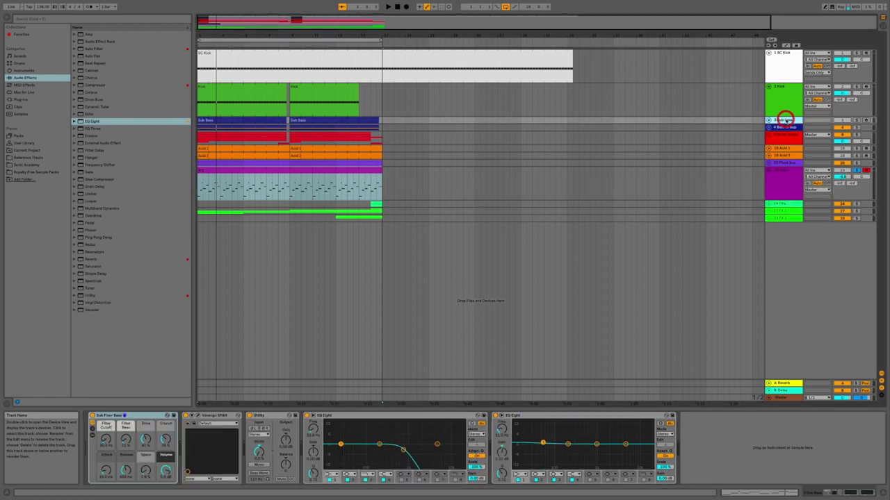
click(787, 178)
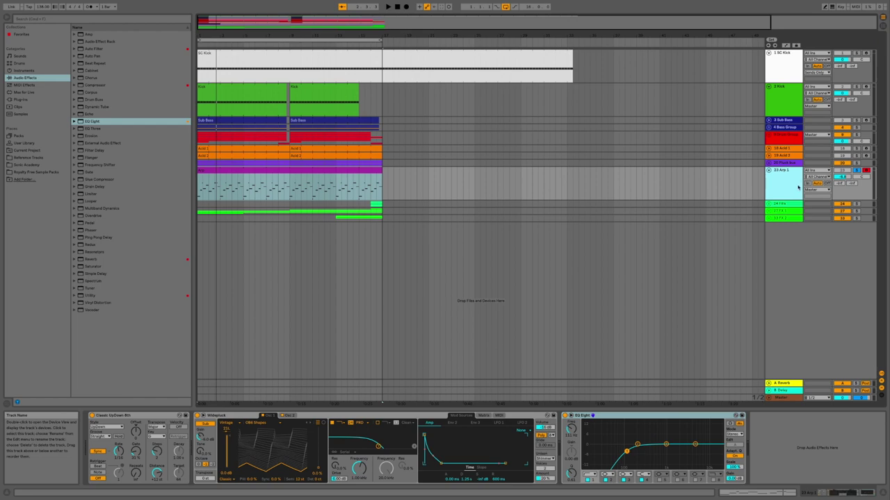
right_click(789, 185)
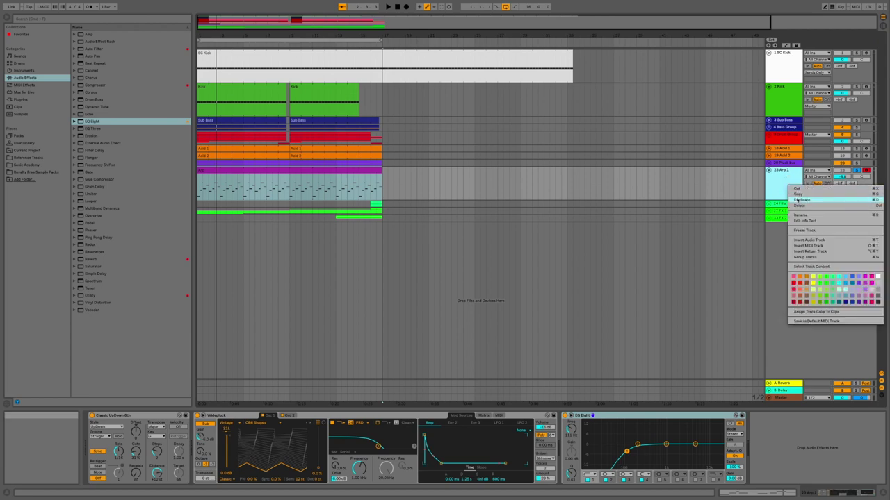
click(796, 199)
right_click(790, 207)
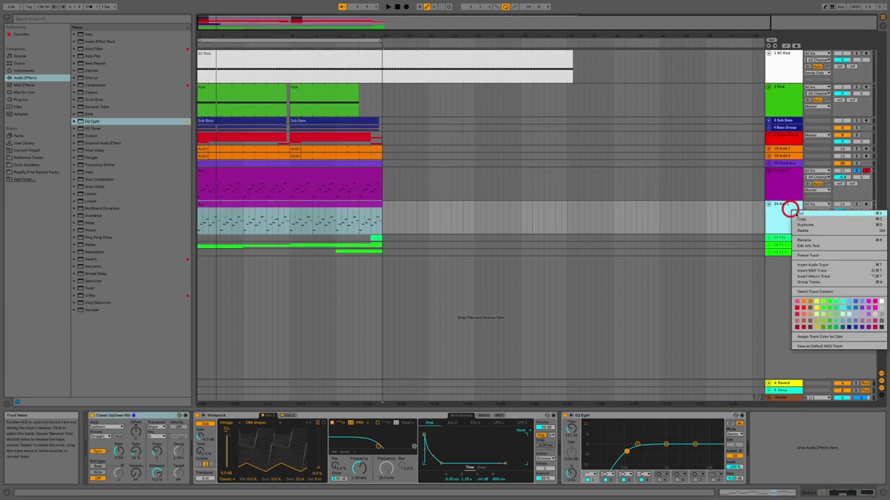
click(803, 238)
click(786, 204)
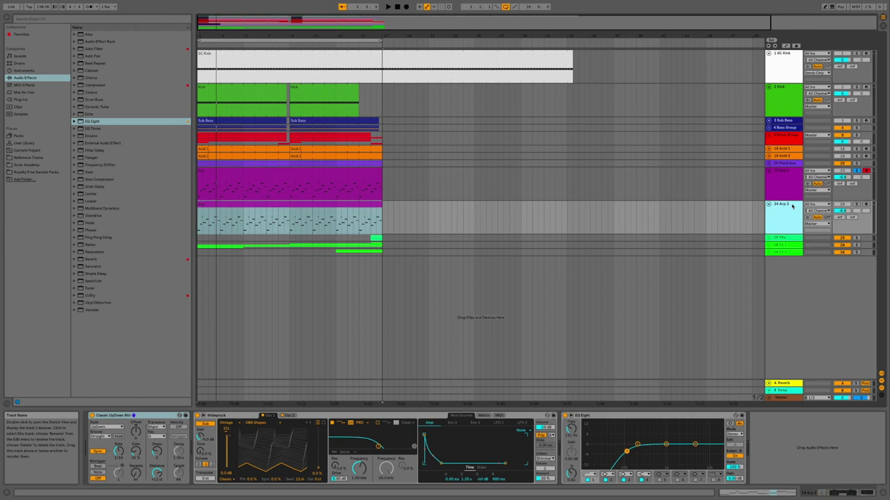
- Search all browser content for the Wrectapluck preset, load it as Arp 2's instrument, and show the rack's devices
click(72, 18)
text(wri)
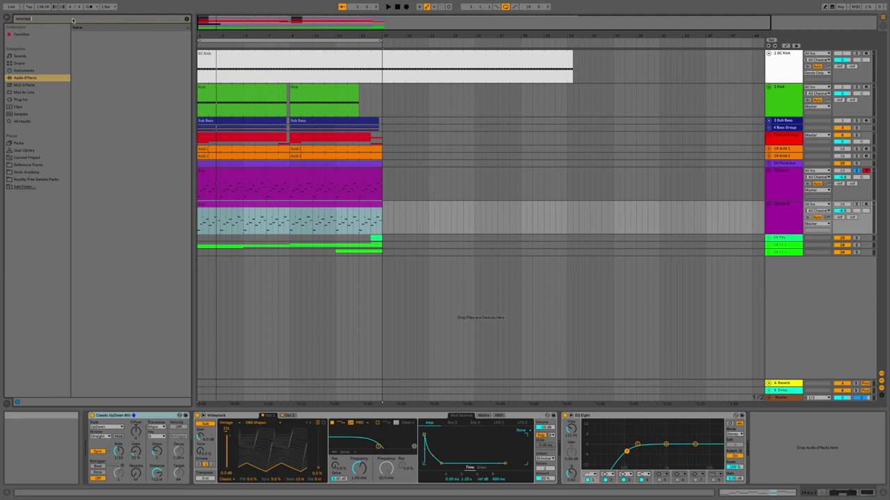
click(25, 122)
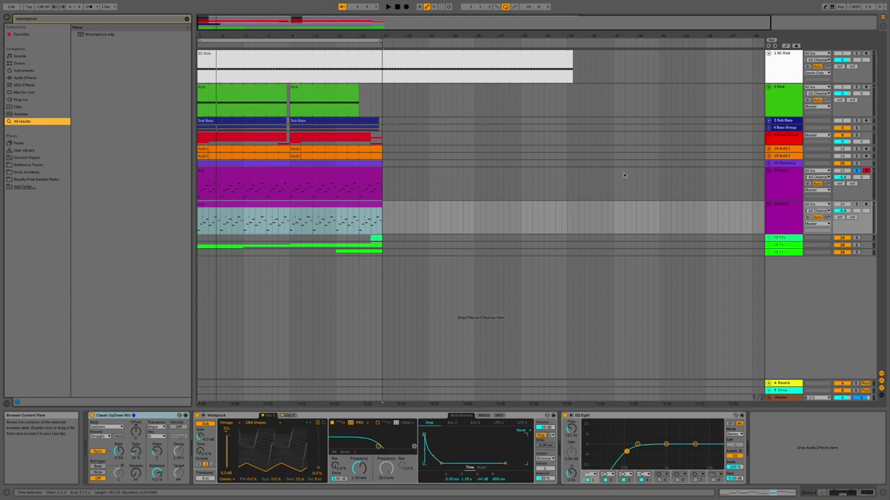
click(112, 35)
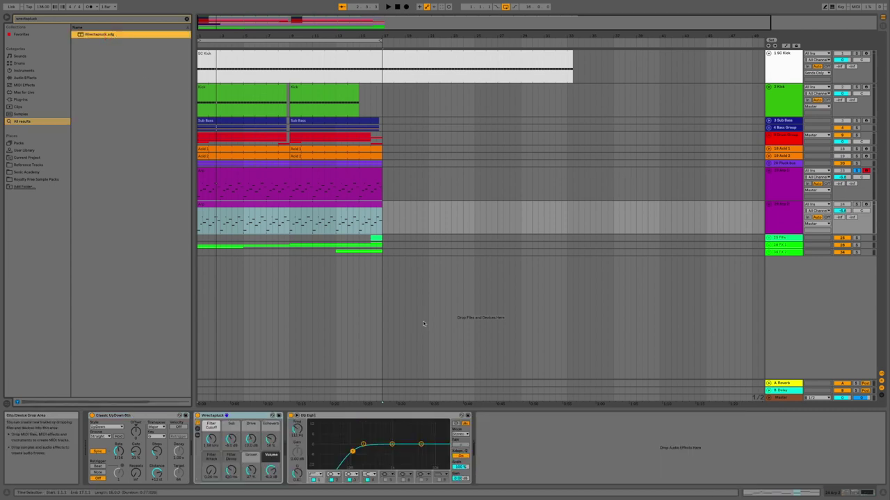
click(197, 431)
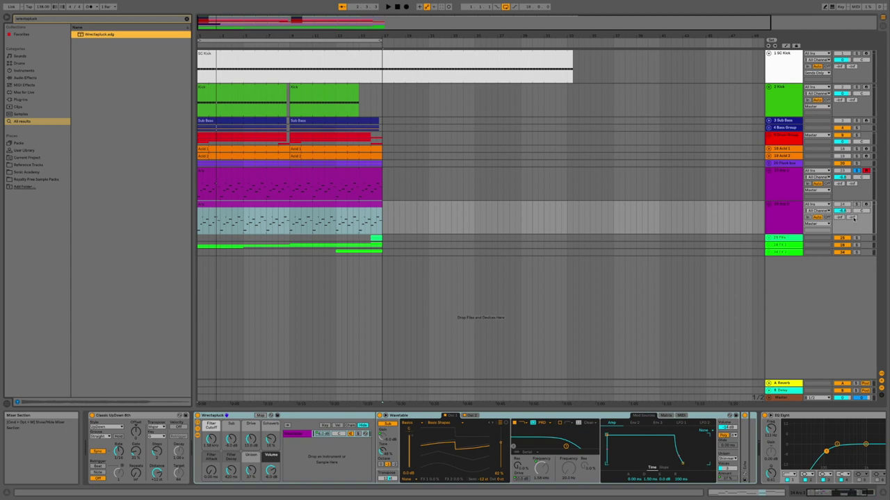
- Lower the track volumes of Arp 1 and Arp 2
click(844, 177)
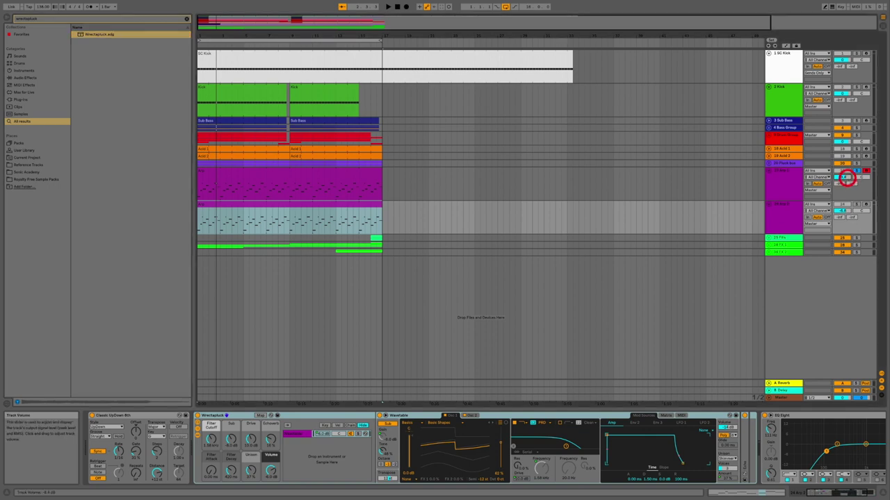
drag(845, 177, 845, 180)
click(841, 211)
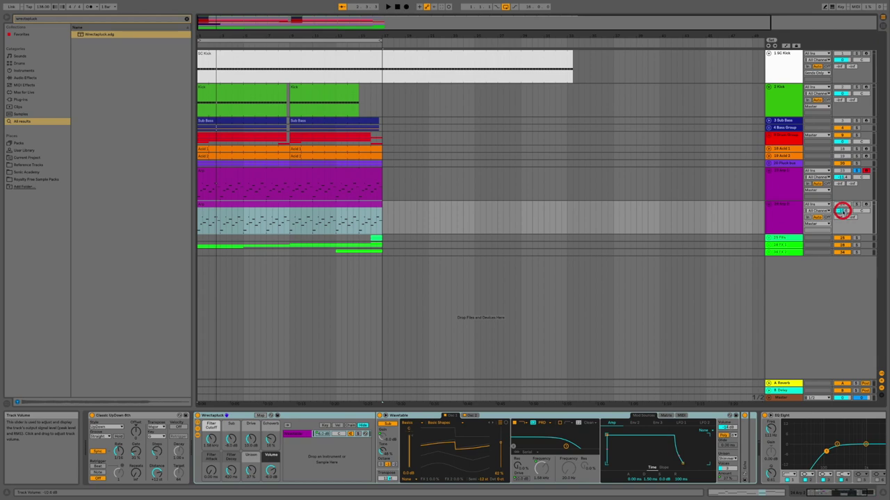
- Play Arp 1 alone, solo Arp 2 alongside it, and release the solos to hear both arps in the full mix
key(space)
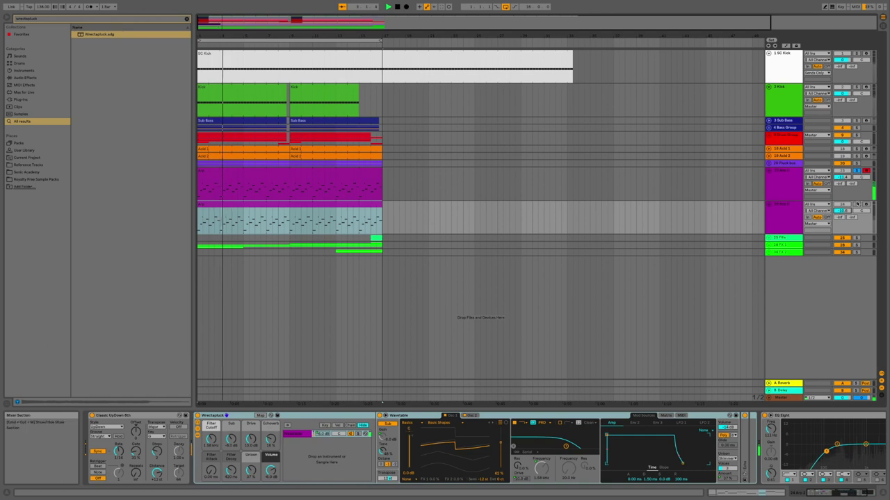
click(857, 203)
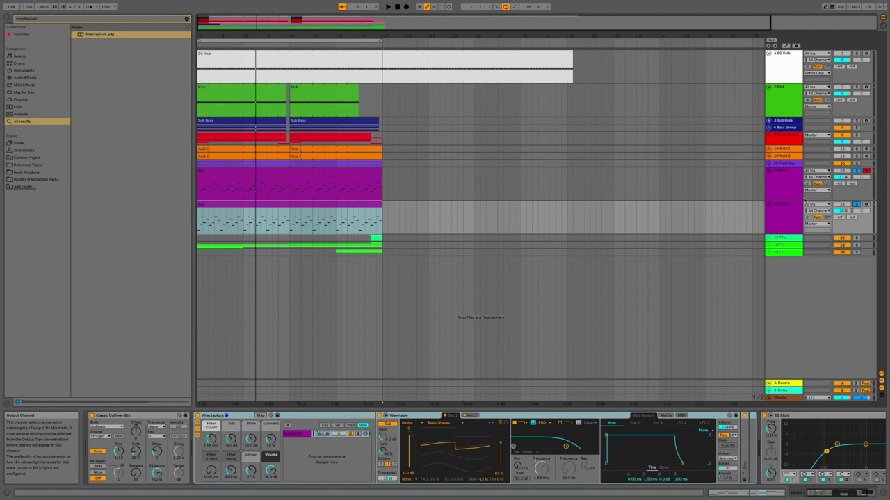
key(space)
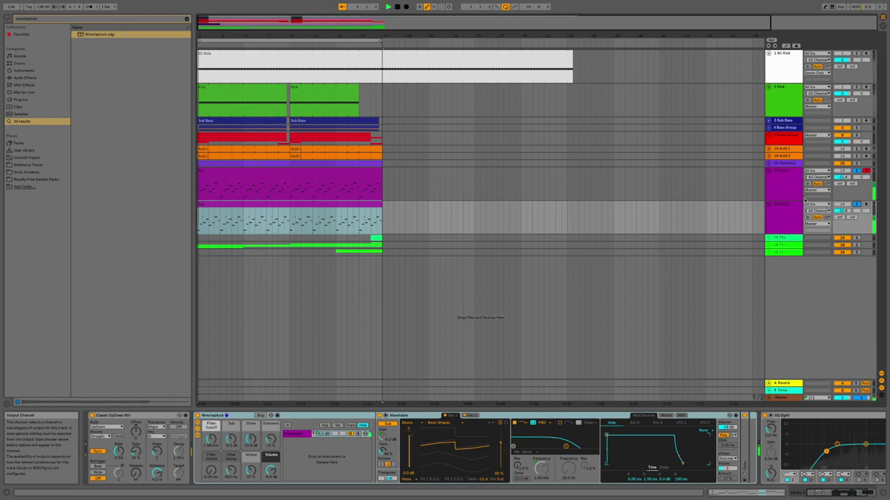
click(857, 170)
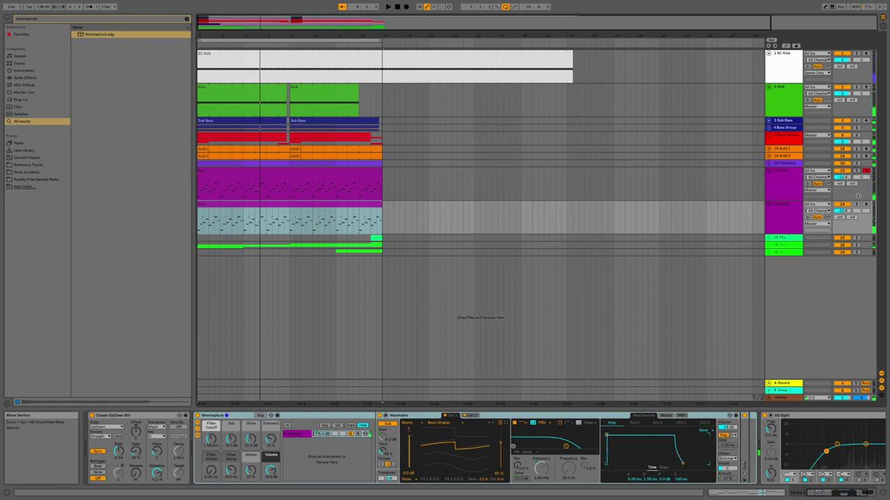
- Group the Arp 1 and Arp 2 tracks together
click(794, 187)
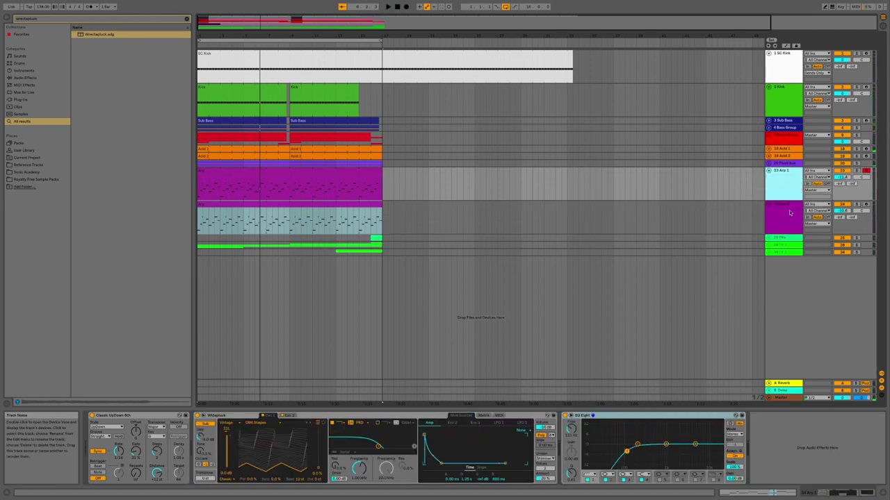
click(789, 212)
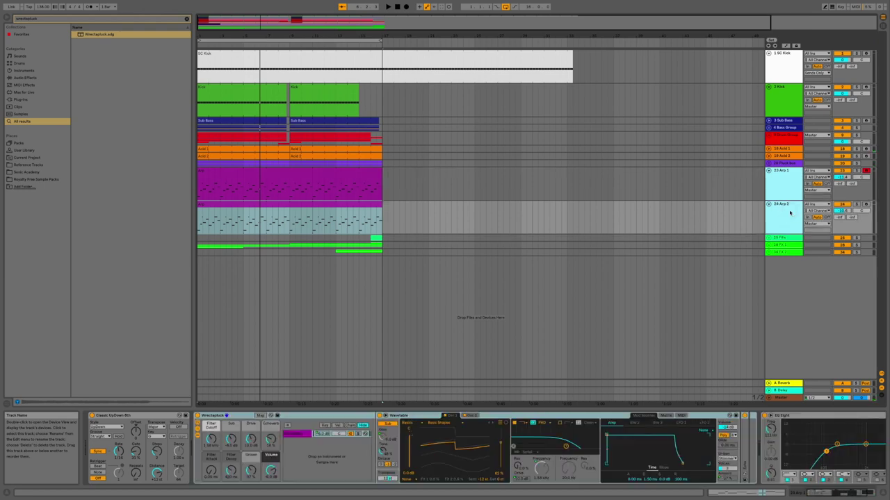
right_click(790, 212)
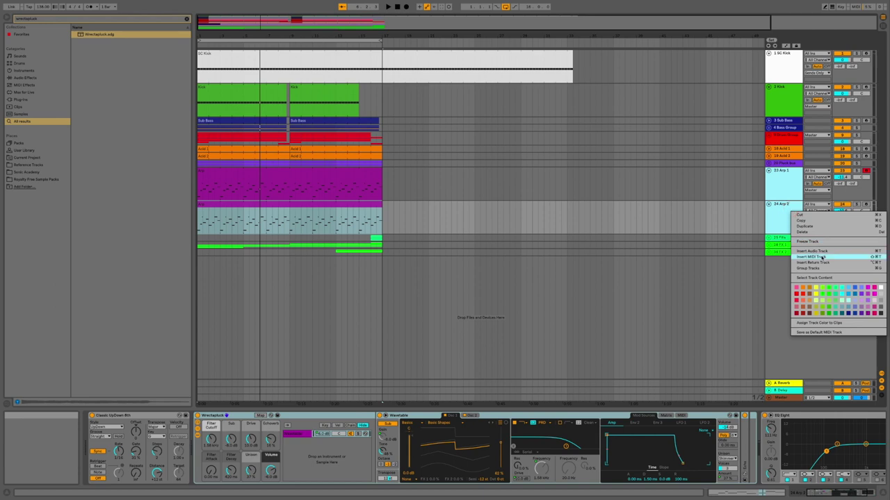
click(817, 269)
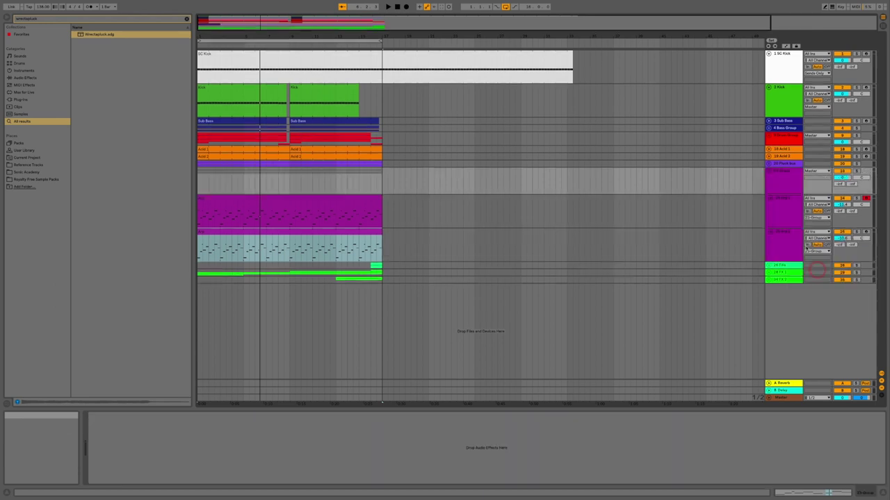
- Rename the new group track as # Arp group
right_click(785, 186)
click(797, 215)
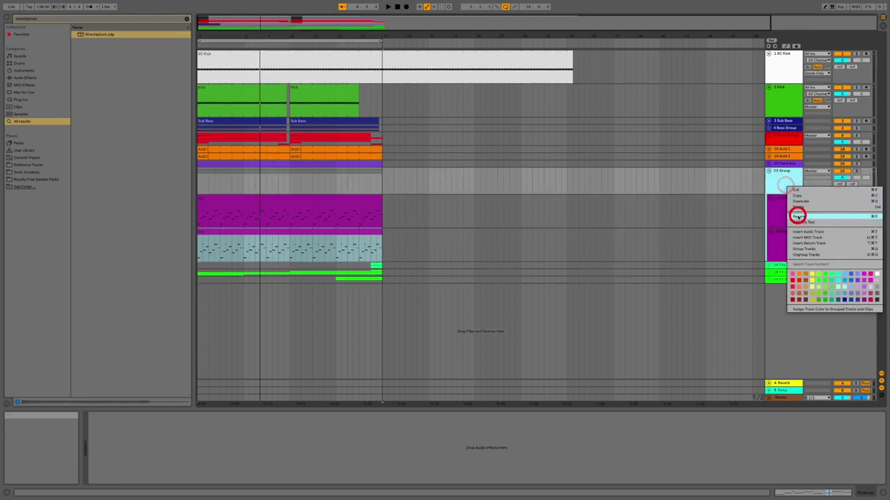
click(782, 171)
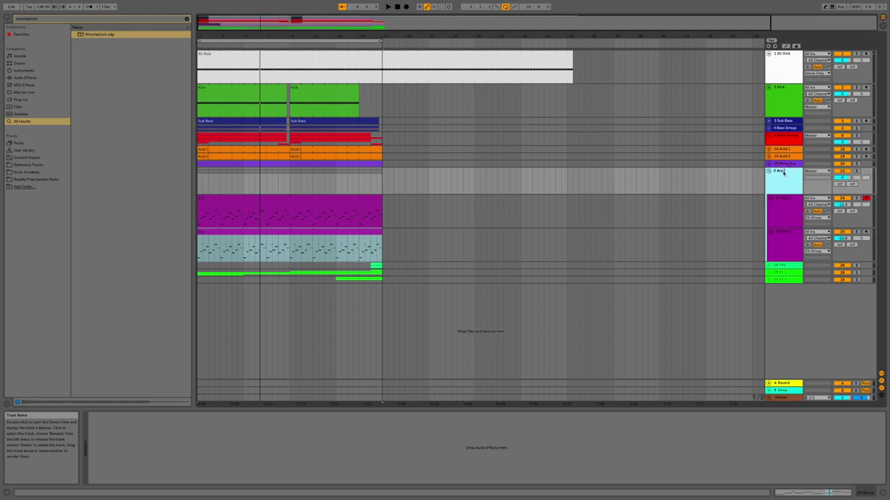
text(# Arp group)
key(Return)
- Add a Ping Pong Delay from the audio effects to the arp group, solo the group, and play it
click(44, 19)
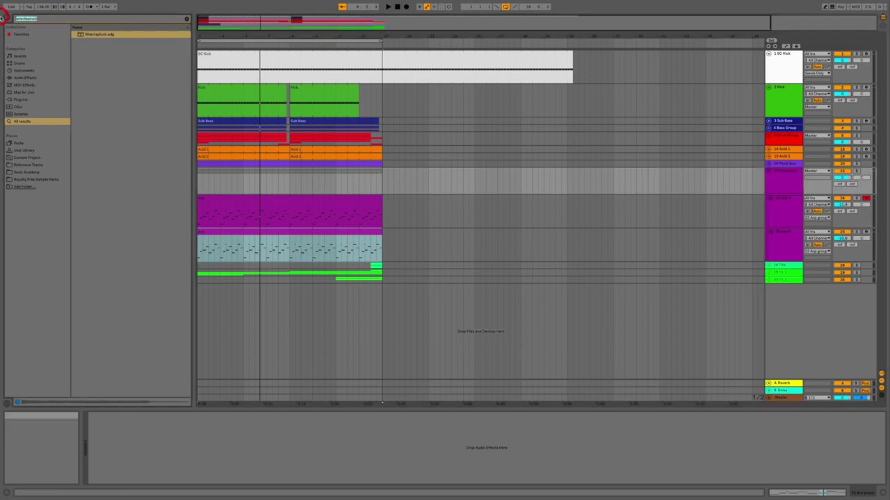
key(BackSpace)
click(41, 78)
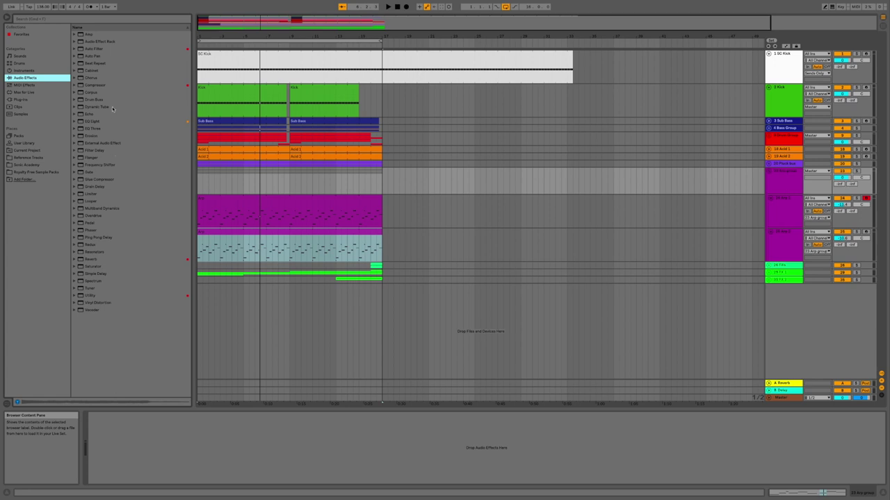
click(109, 238)
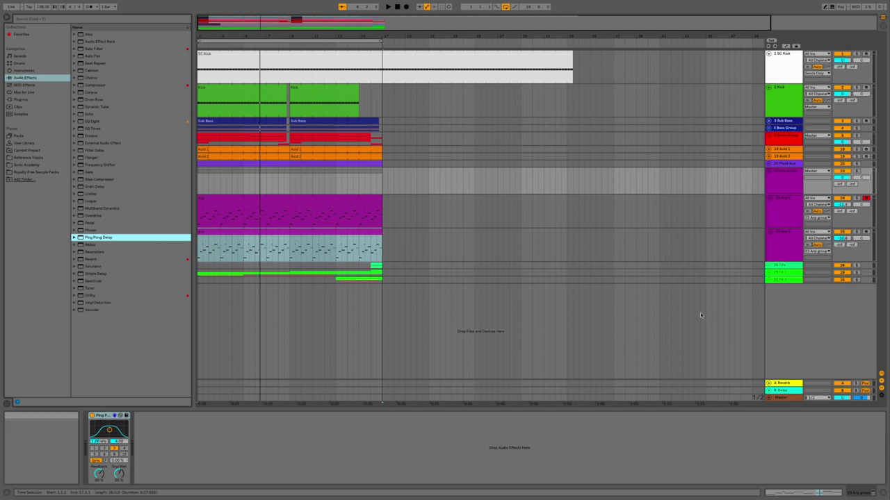
click(856, 171)
key(space)
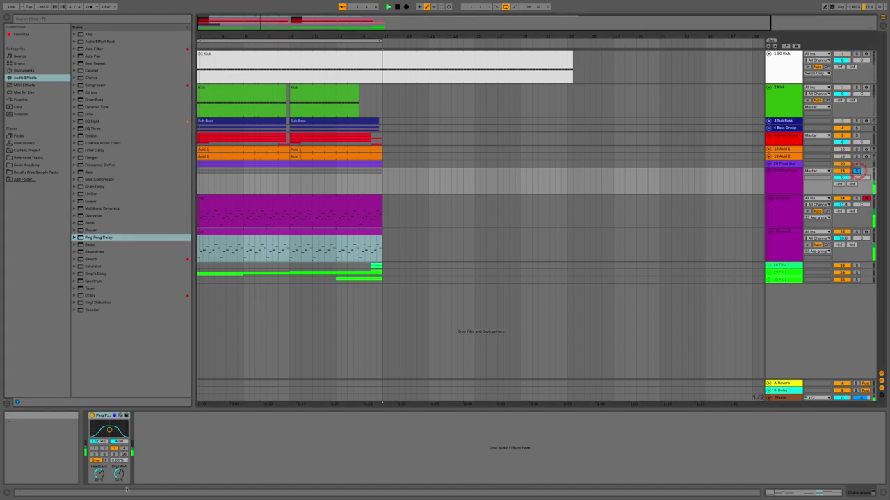
- Adjust the Ping Pong Delay's dry/wet mix and add a Reverb with High quality, an adjusted dry/wet mix and a longer decay time
click(119, 473)
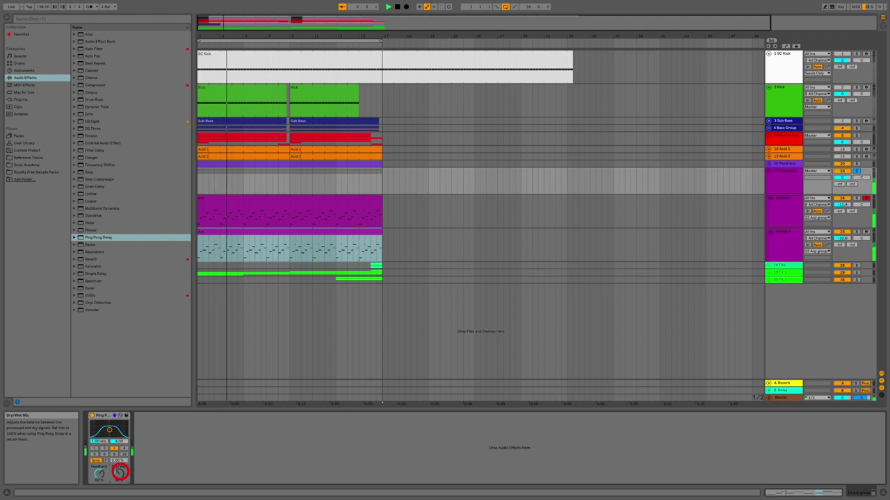
double_click(101, 259)
click(212, 434)
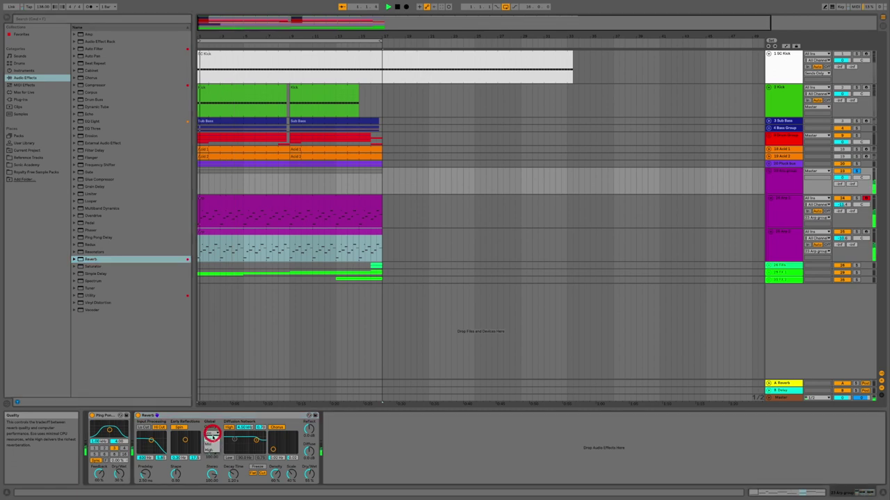
click(207, 449)
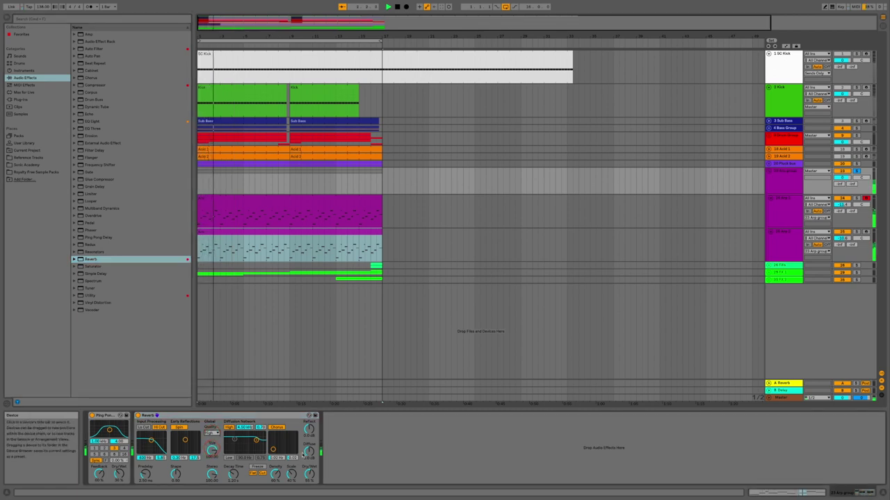
click(309, 473)
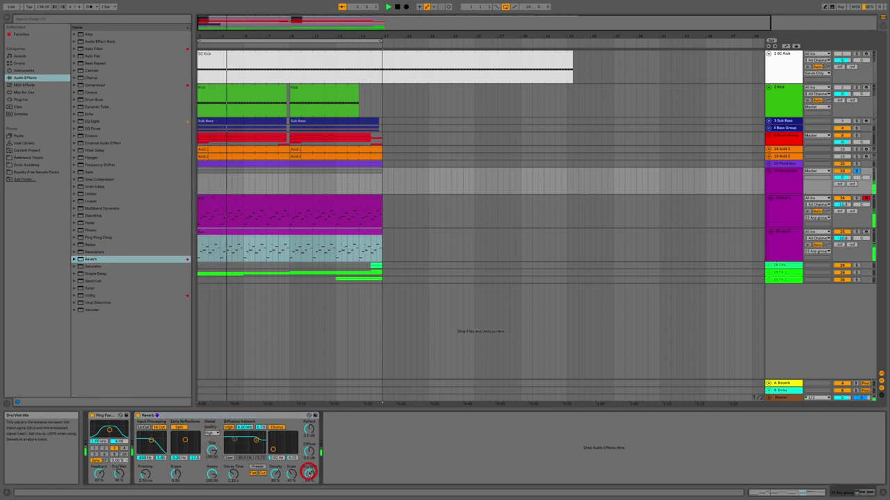
click(233, 474)
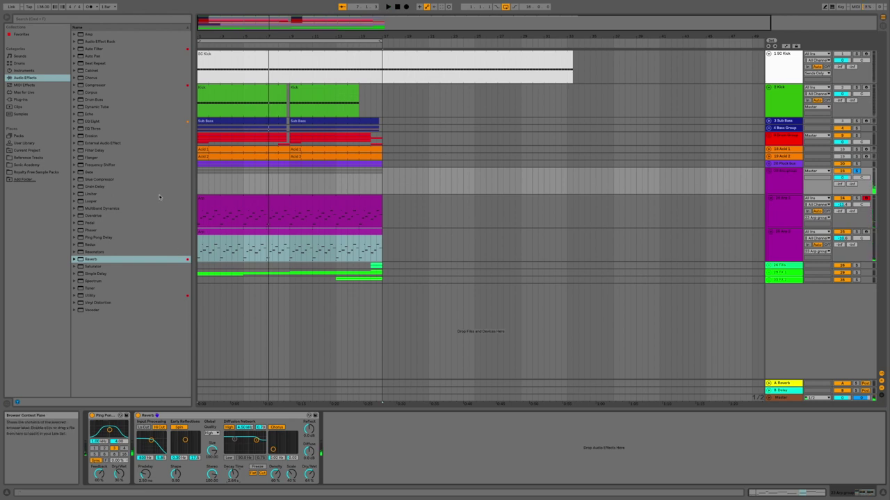
- Add a Compressor to the arp group and sidechain it from the SC Kick track
click(108, 85)
key(Return)
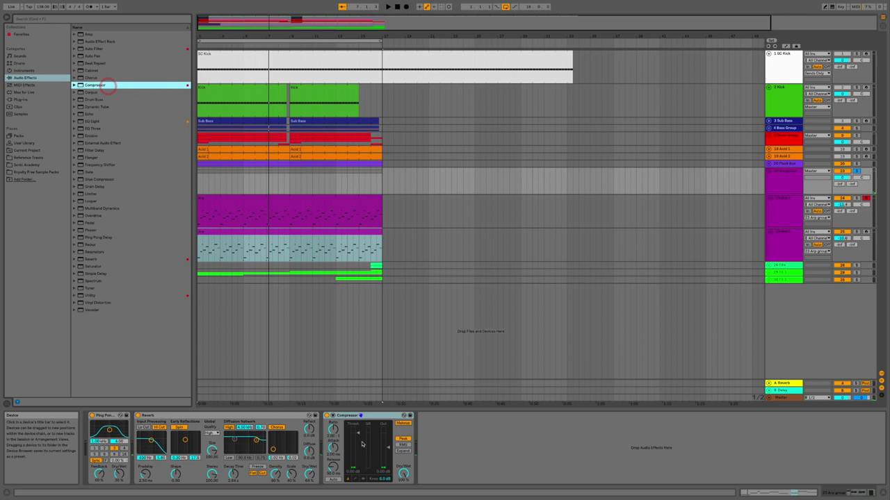
click(335, 417)
click(338, 434)
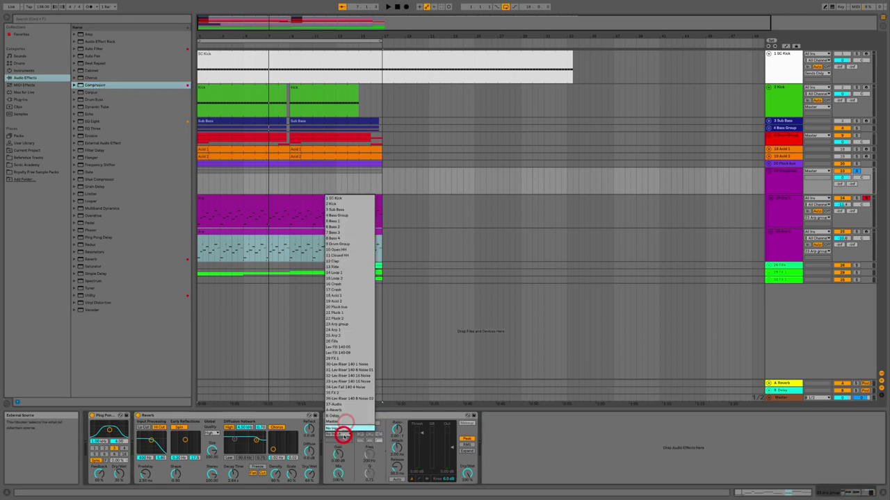
click(352, 200)
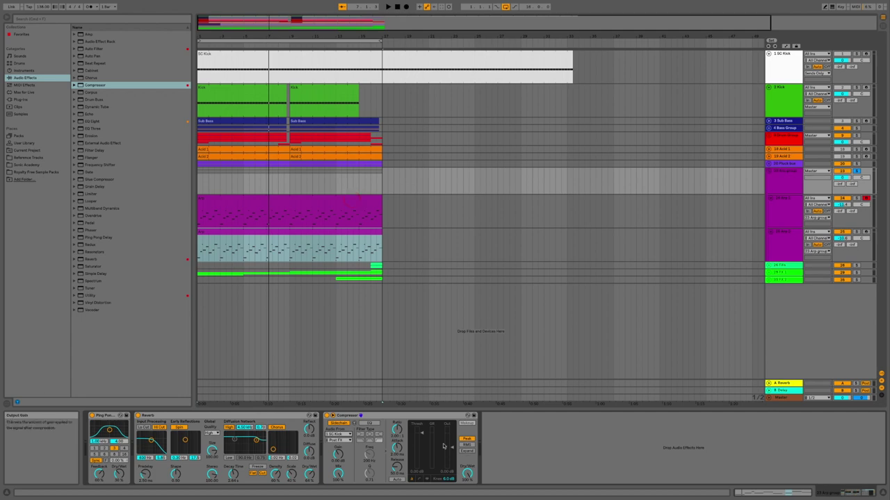
- While playing the arp group, adjust the Compressor's ratio and release, with 12.4 ms attack and a threshold of about -21 dB
key(space)
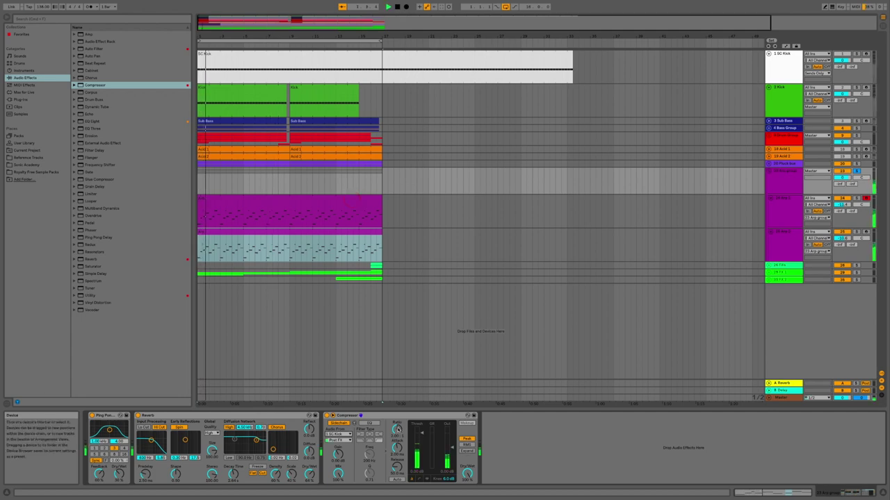
click(397, 429)
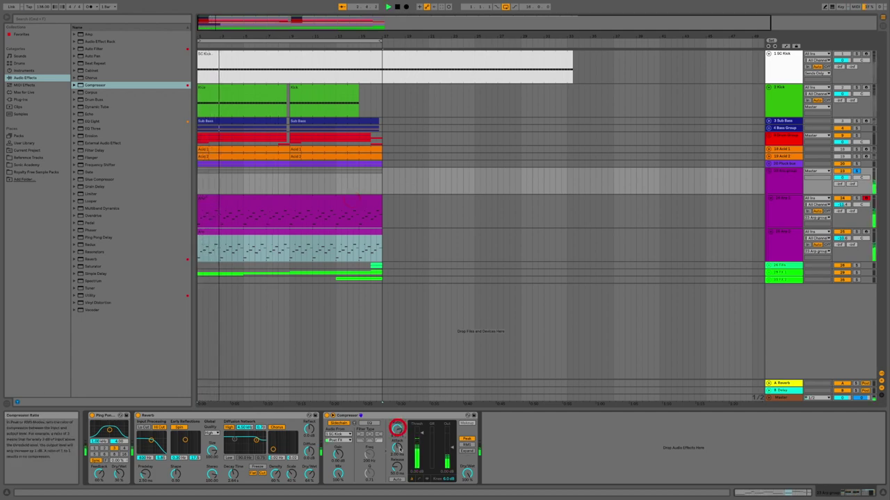
click(399, 448)
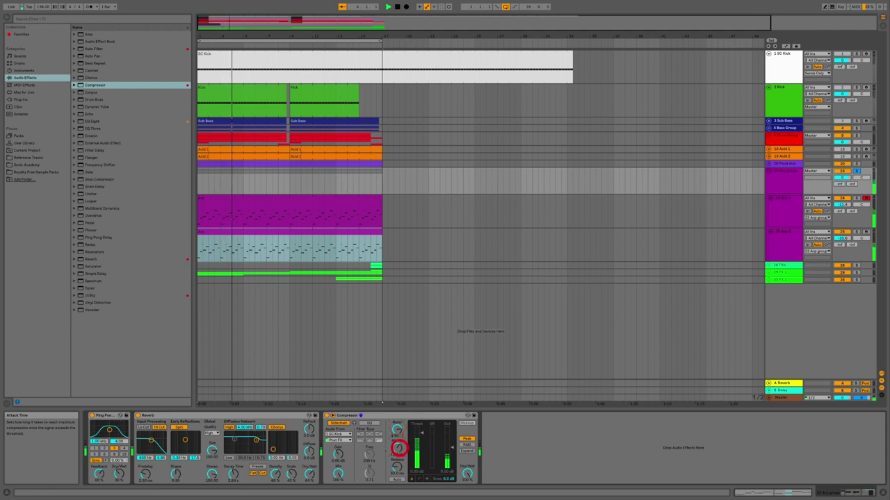
click(397, 469)
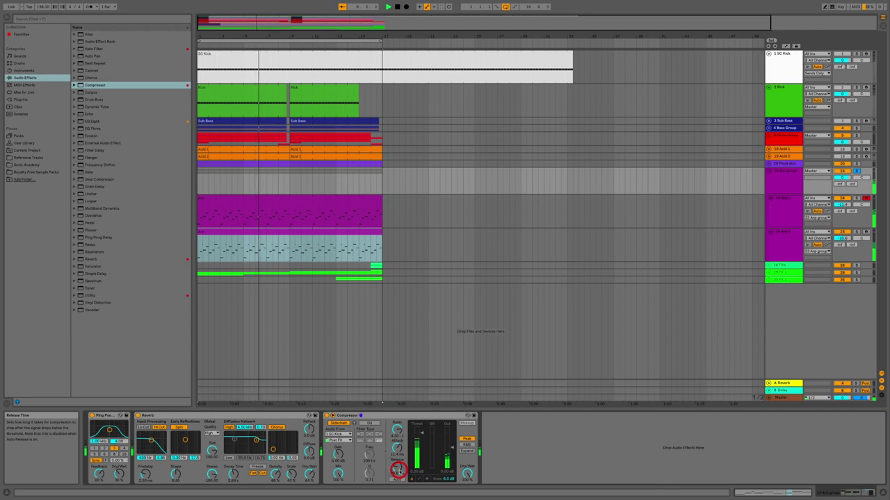
click(419, 435)
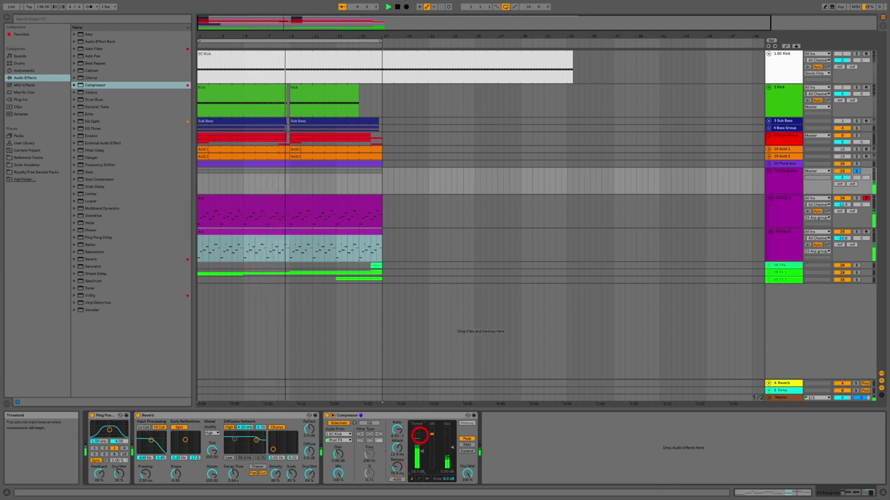
- Release the arp group's solo to hear it in the full mix, and check the track levels in the mixer
click(859, 170)
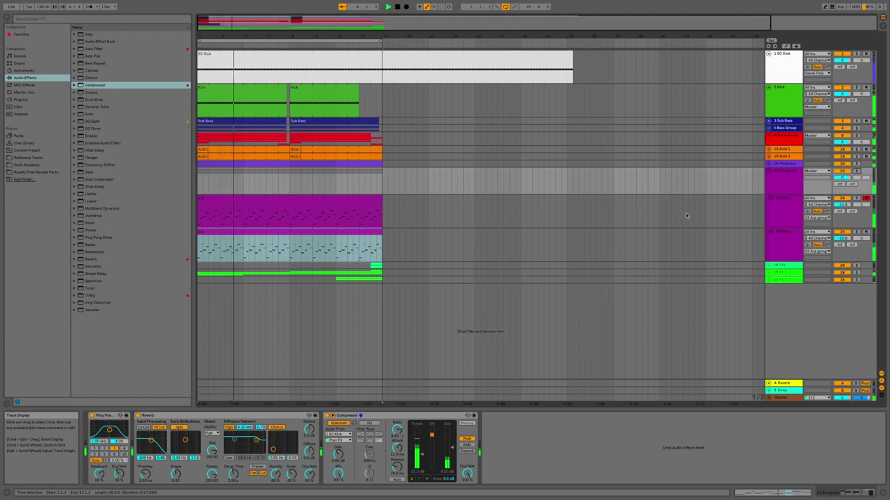
key(Tab)
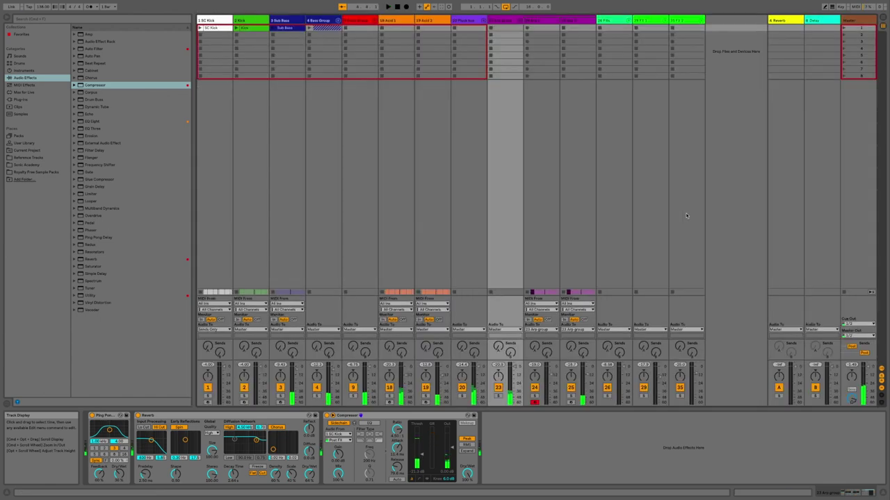
key(Tab)
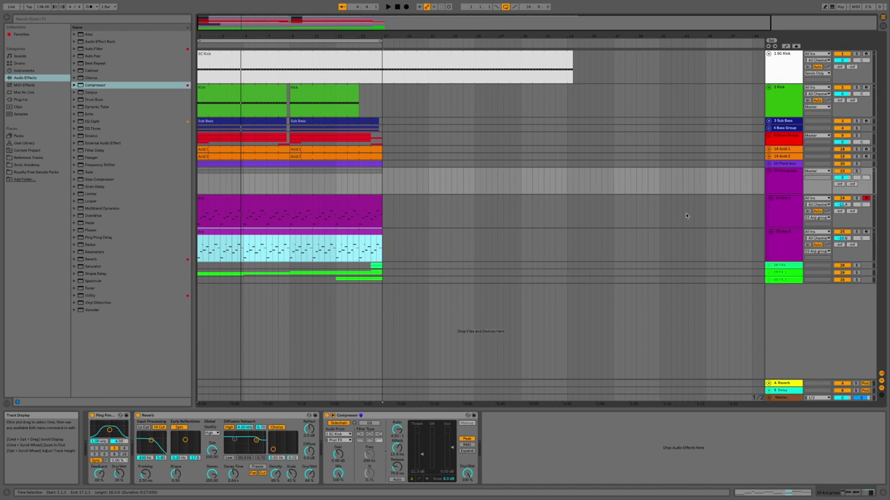
- Unfold the Pluck bus, examine the chord notes in the Pluck 1 clip, and fold the pluck and arp groups
click(768, 165)
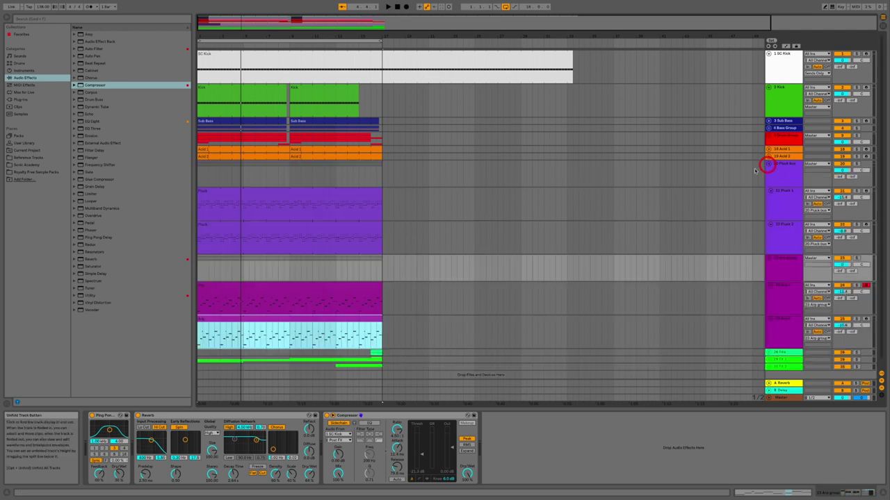
click(210, 195)
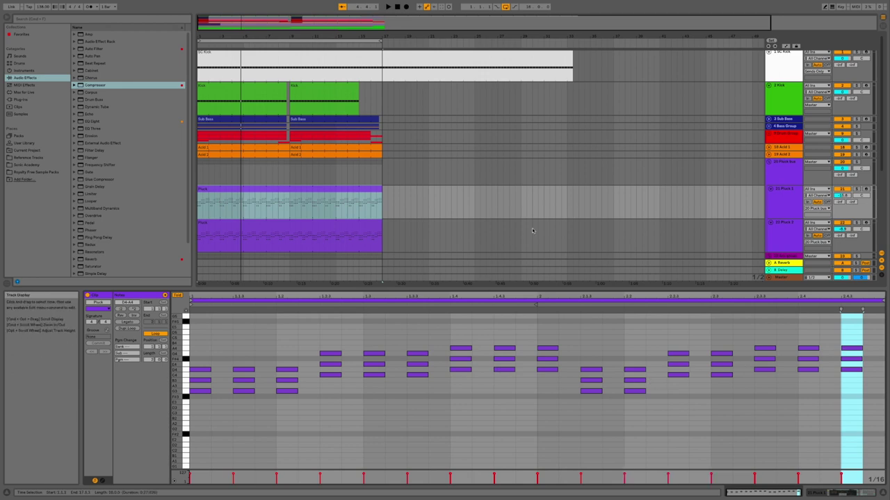
scroll(479, 205, down, 5)
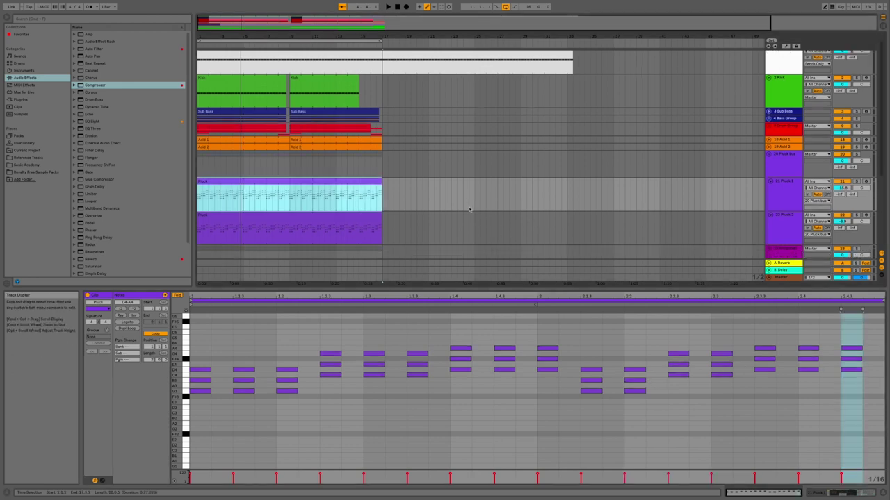
scroll(523, 213, up, 2)
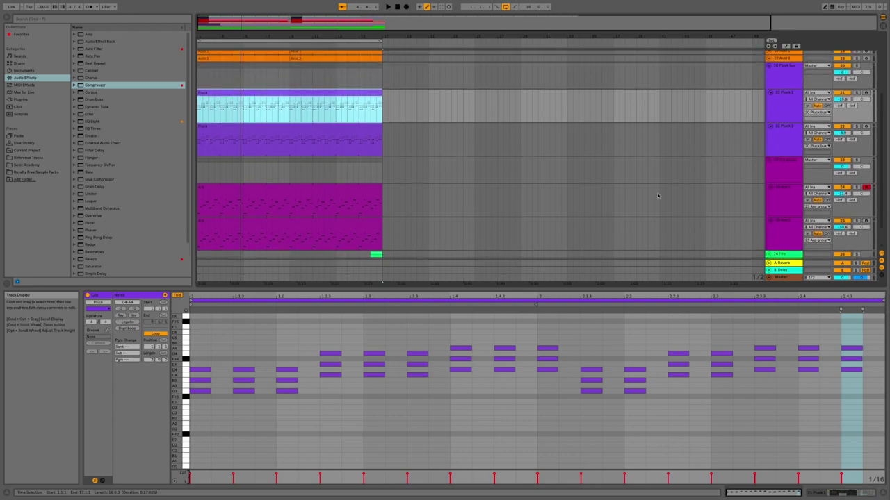
click(767, 161)
click(769, 66)
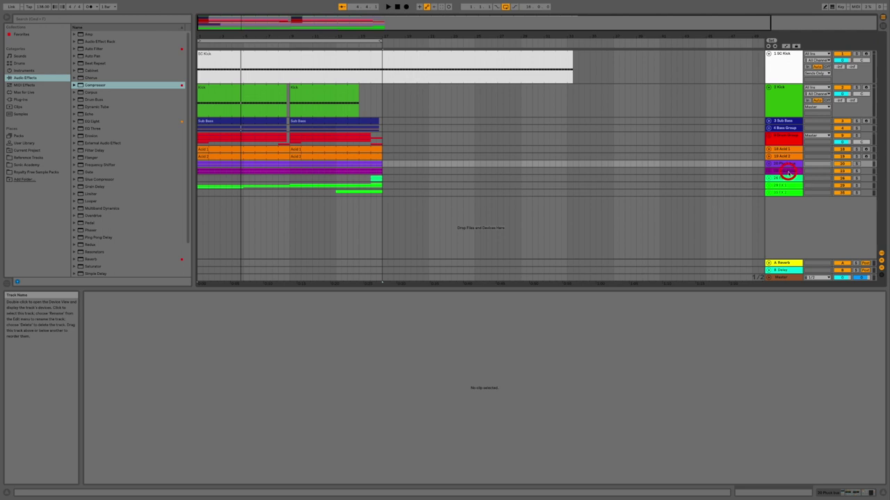
- Insert a MIDI track below the arp group and colour it cyan
click(785, 171)
right_click(789, 173)
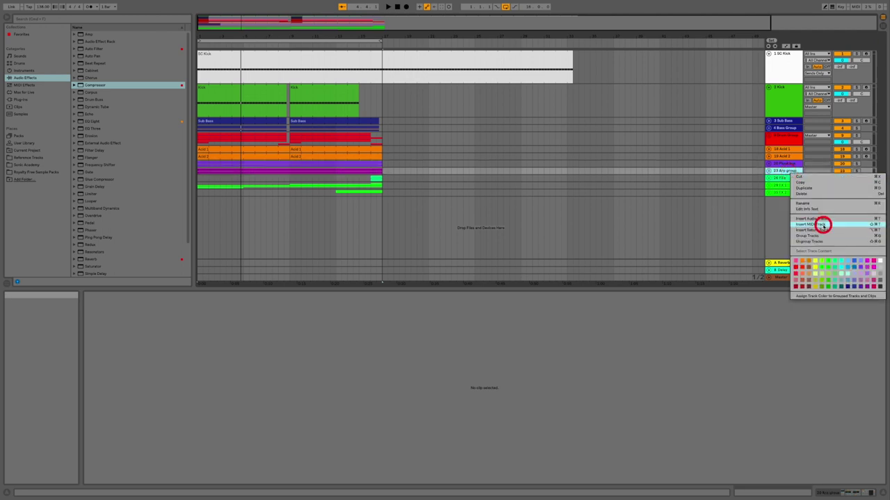
click(821, 280)
click(782, 186)
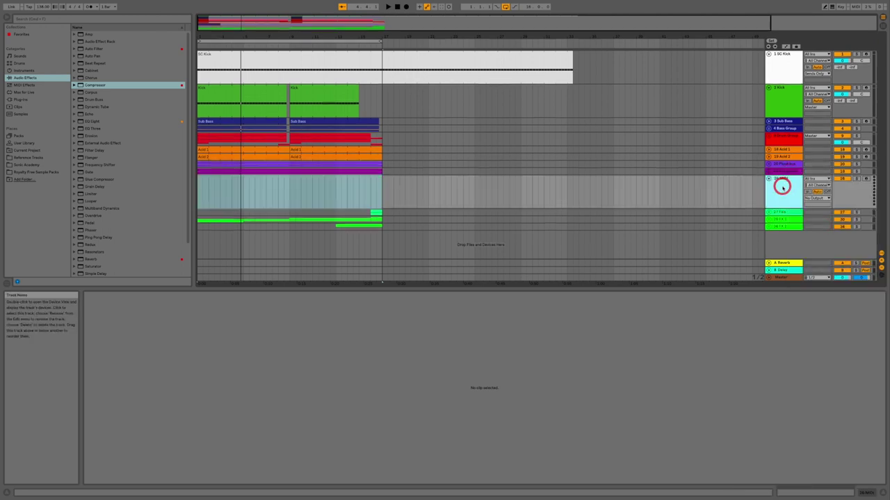
right_click(782, 187)
click(835, 285)
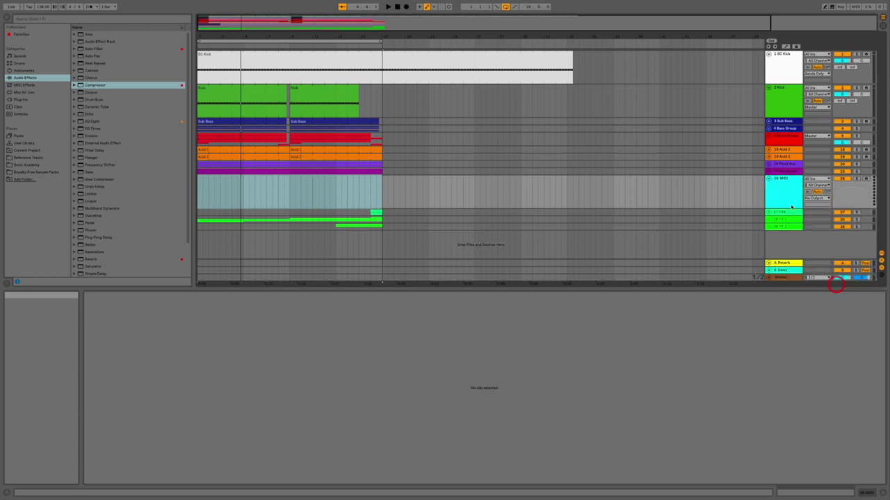
- Rename the new cyan MIDI track as # Pad 1
right_click(789, 200)
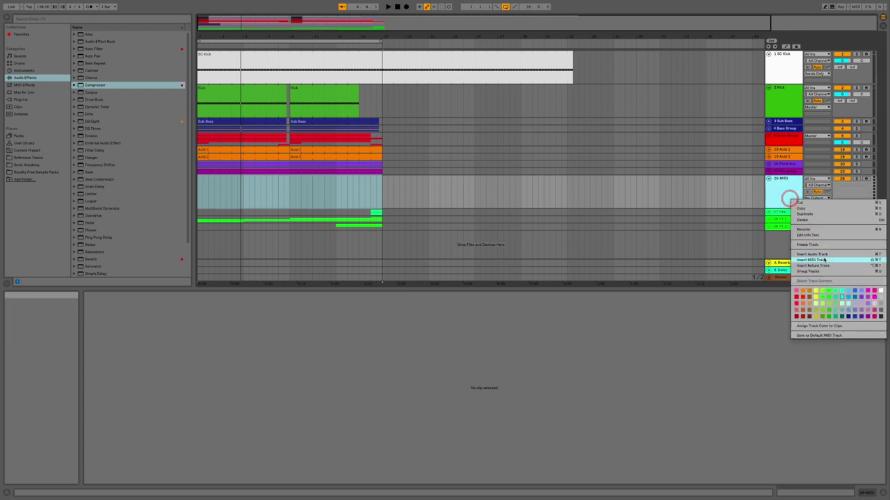
click(784, 199)
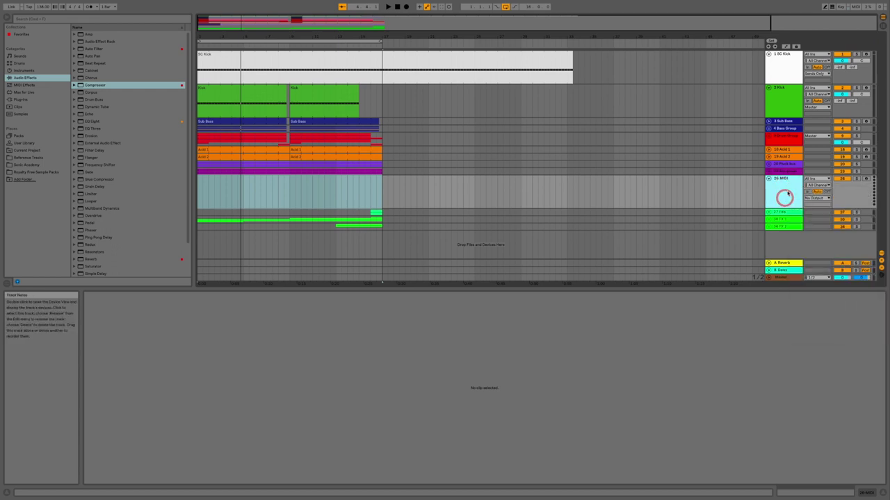
right_click(784, 198)
click(812, 221)
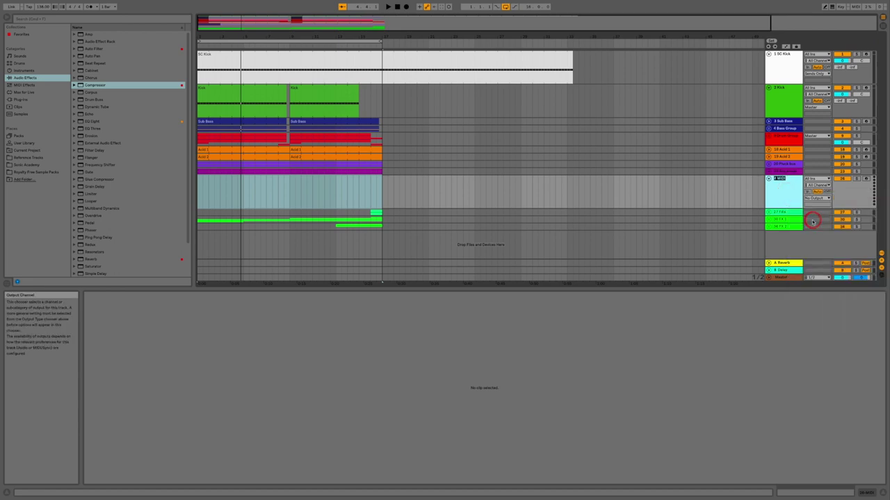
key(Right)
- Search all browser results for "concrete wave cave" and load the Concrete Wave Cave.adg preset onto Pad 1
click(53, 20)
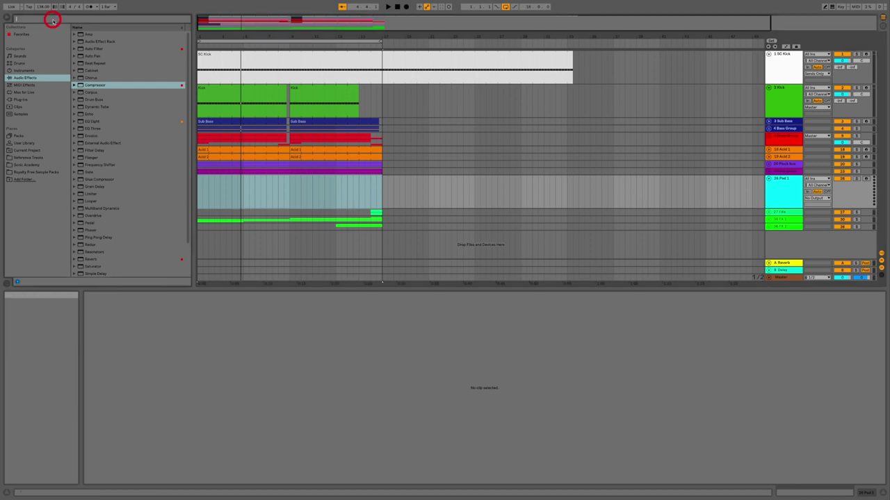
text(reverb)
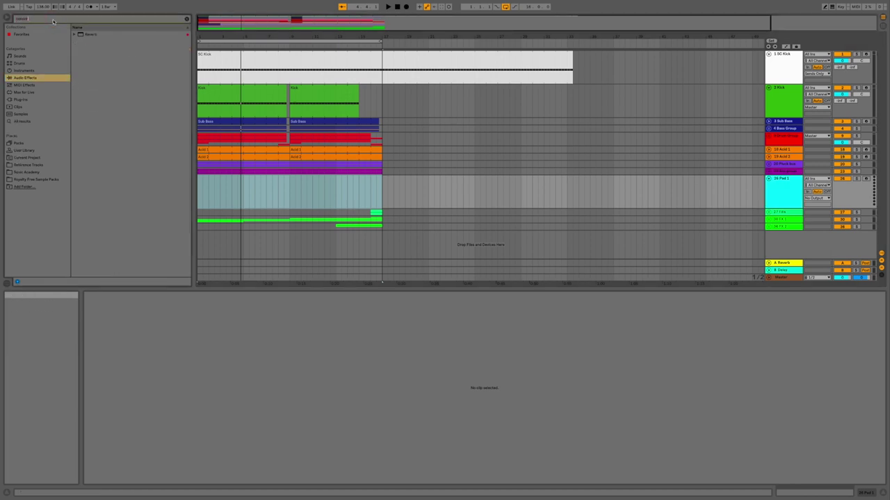
text( de)
click(32, 121)
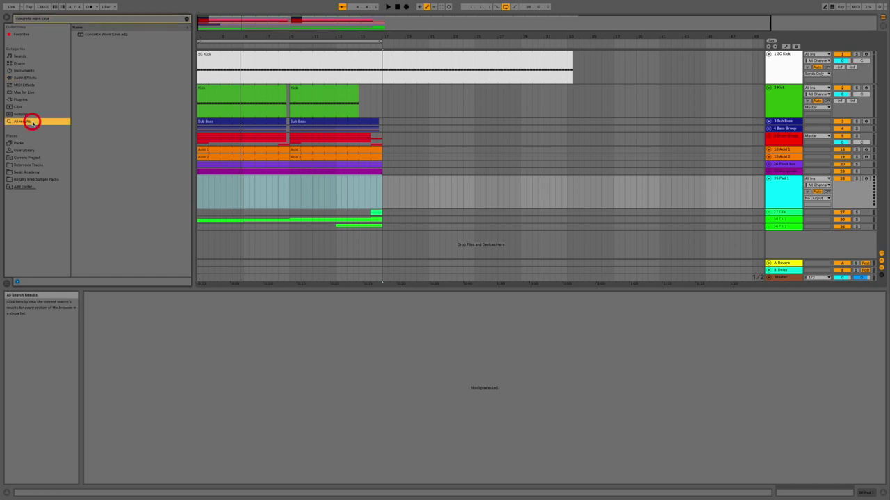
click(118, 37)
drag(117, 36, 349, 165)
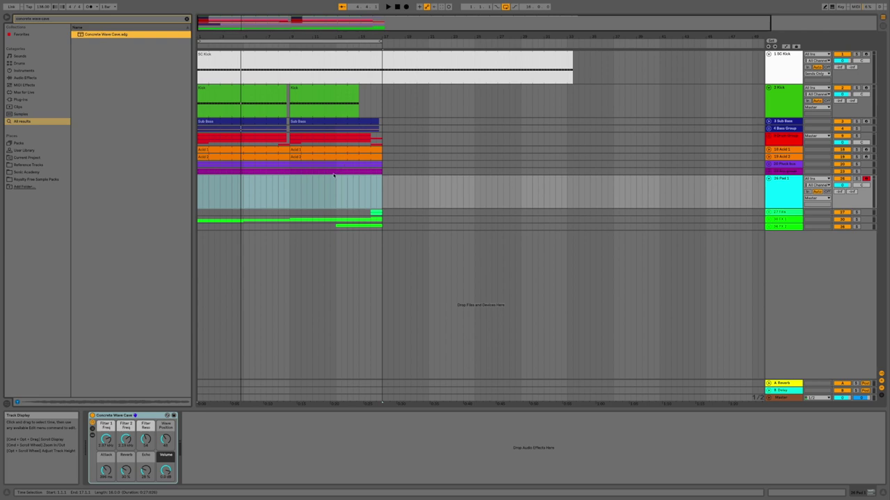
- Inspect the chain and devices inside the Concrete Wave Cave rack, and collapse it back to its macros
click(92, 429)
click(92, 432)
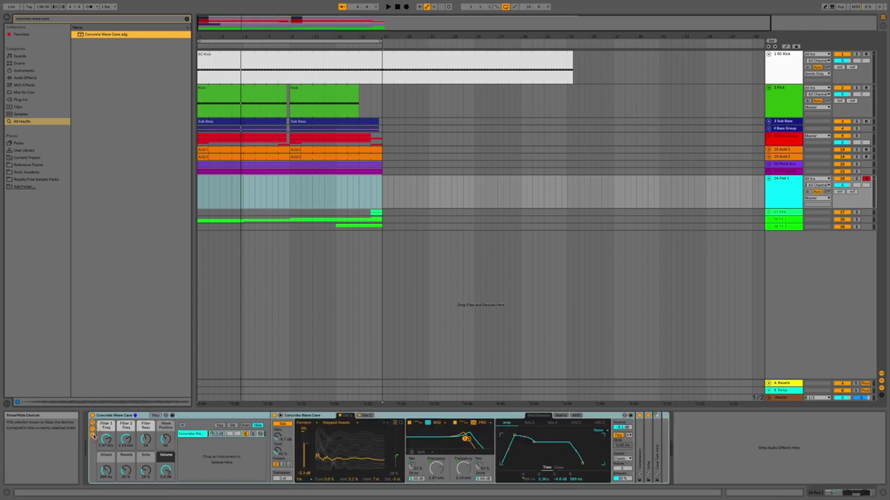
click(93, 428)
click(93, 433)
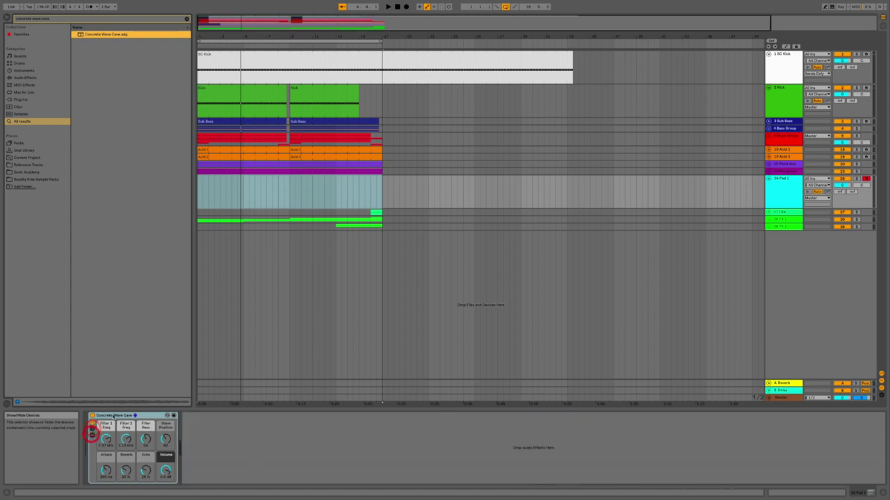
- Copy the Pluck 1 clip from inside the pluck group and paste it onto the Pad 1 track at bar 17
click(239, 163)
click(255, 162)
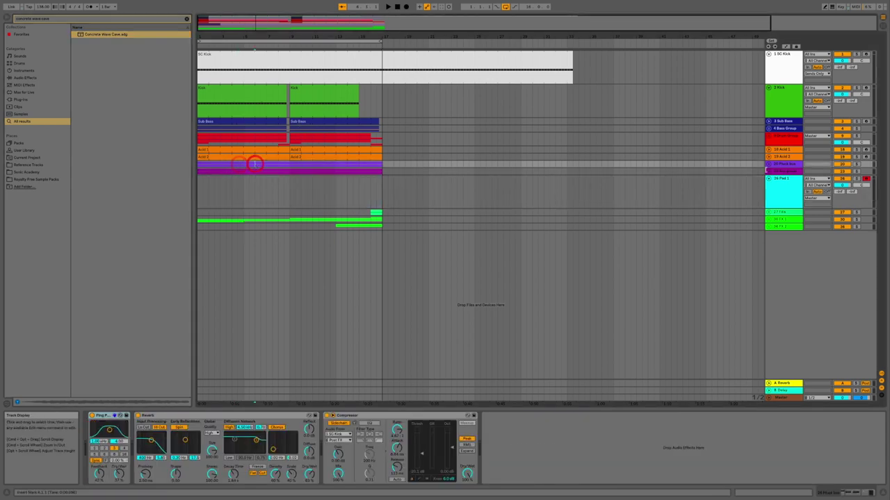
click(769, 165)
double_click(255, 199)
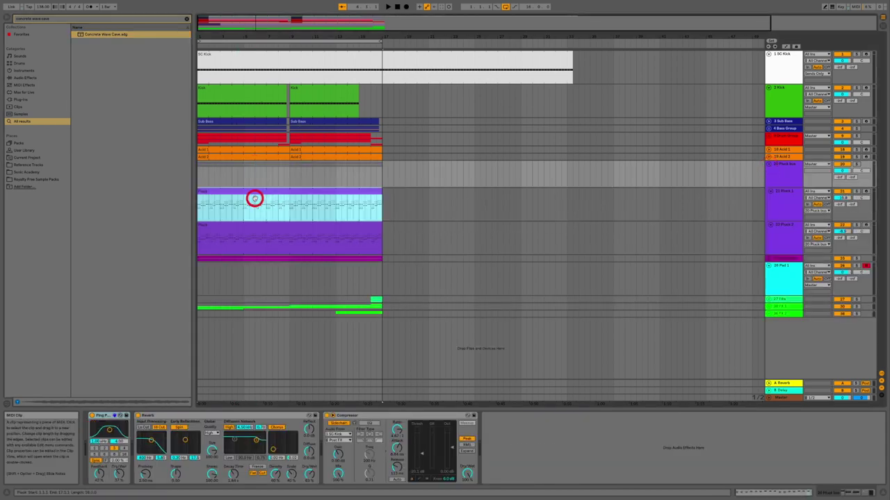
click(769, 166)
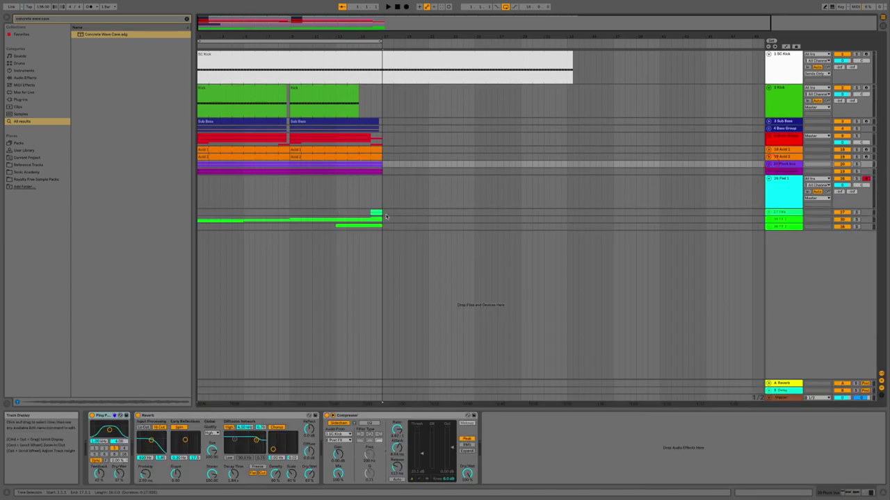
click(384, 186)
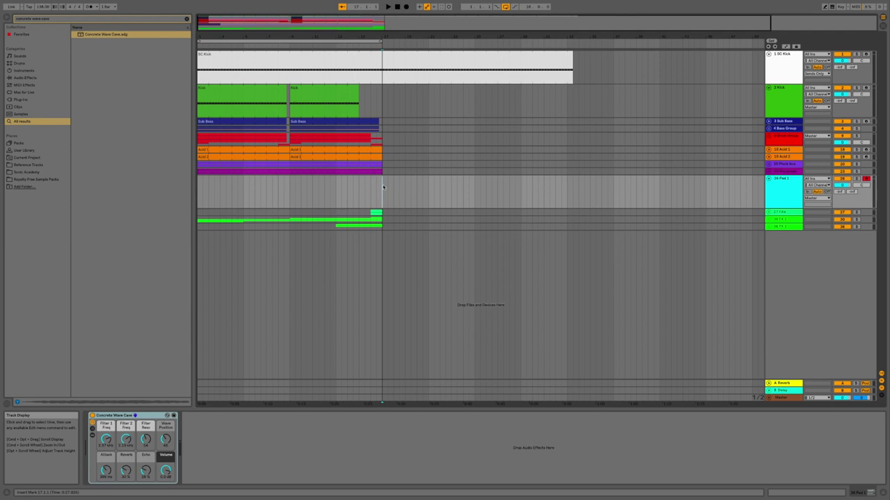
key(super+v)
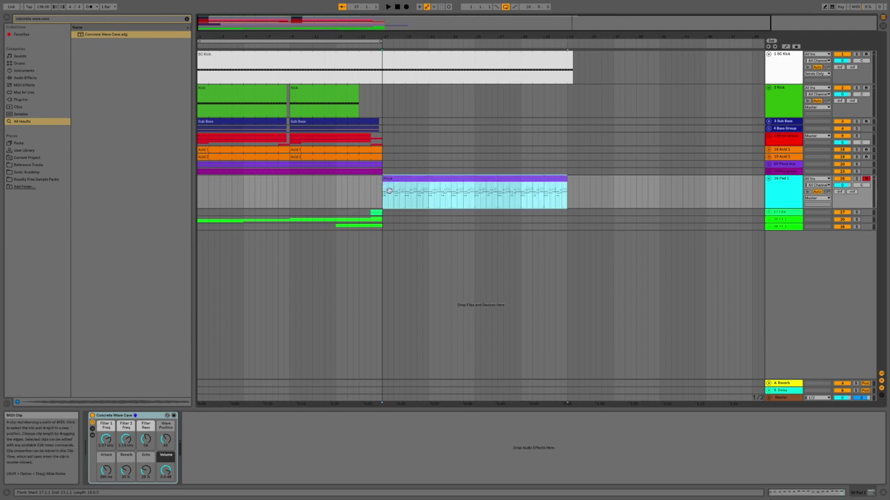
- Rename the pasted clip as Pad and assign the Pad 1 track colour to it
right_click(427, 181)
click(458, 242)
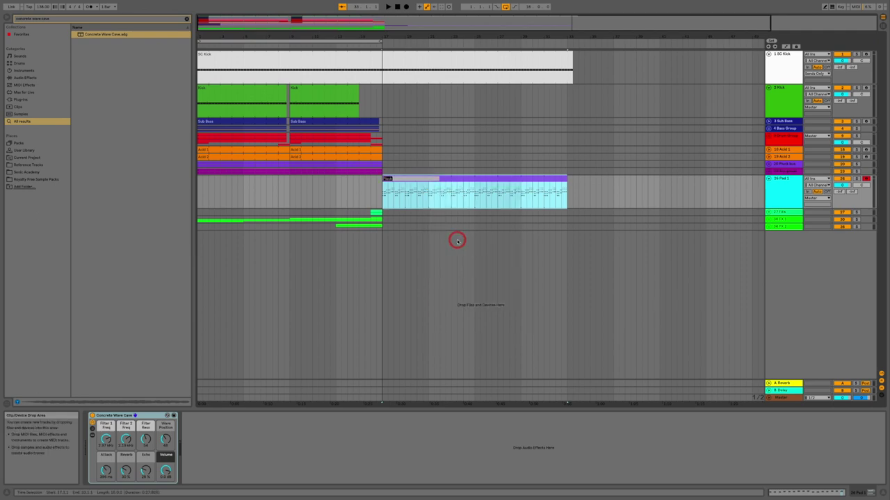
text(Pad)
key(Return)
right_click(484, 177)
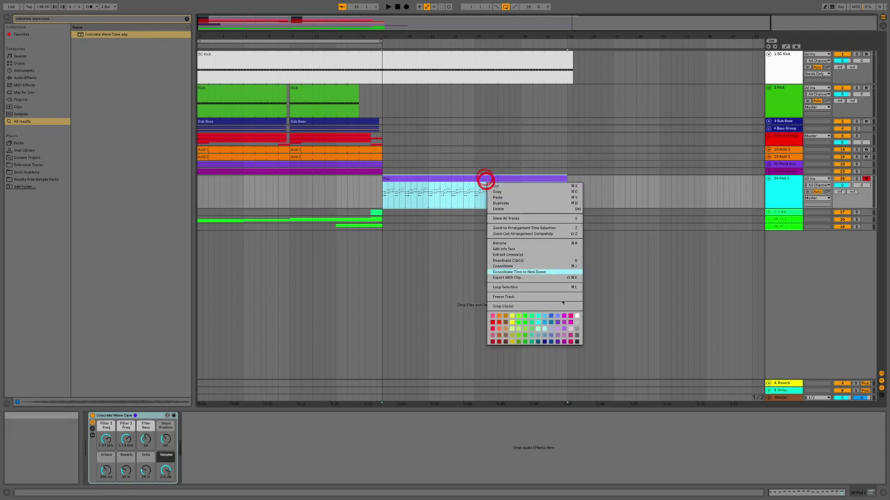
click(782, 194)
right_click(785, 193)
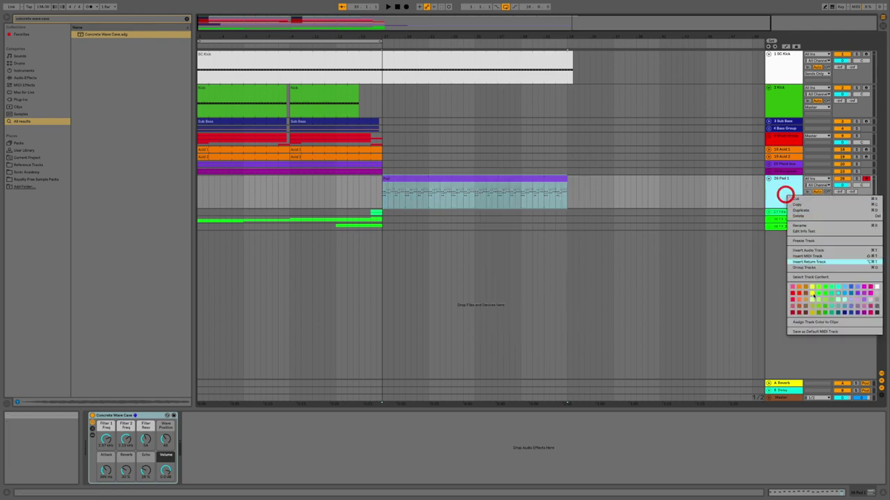
click(810, 323)
- In the Pad clip, turn the first three groups of repeated short chords into single sustained chords that follow each other without gaps
double_click(447, 181)
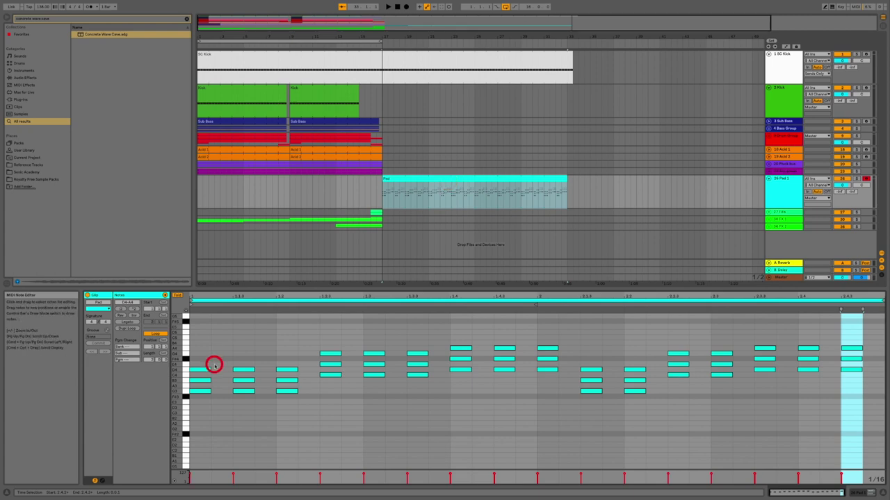
drag(212, 363, 298, 395)
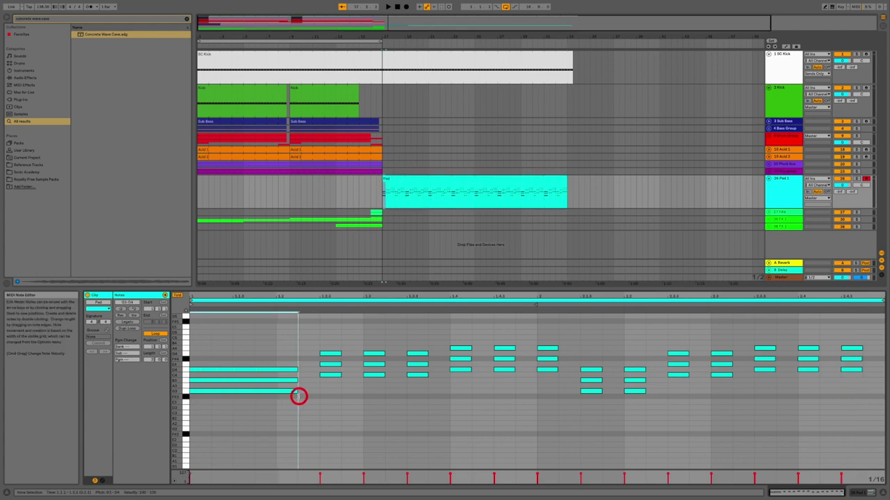
drag(300, 342, 352, 385)
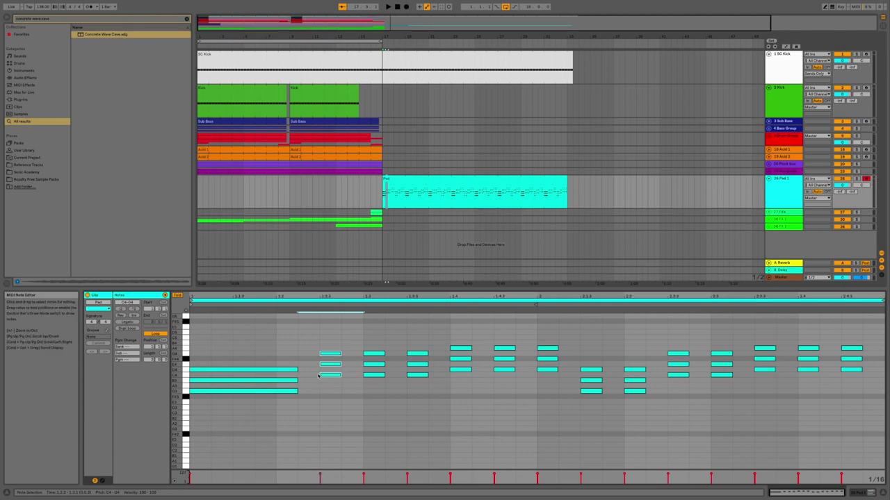
drag(327, 353, 553, 368)
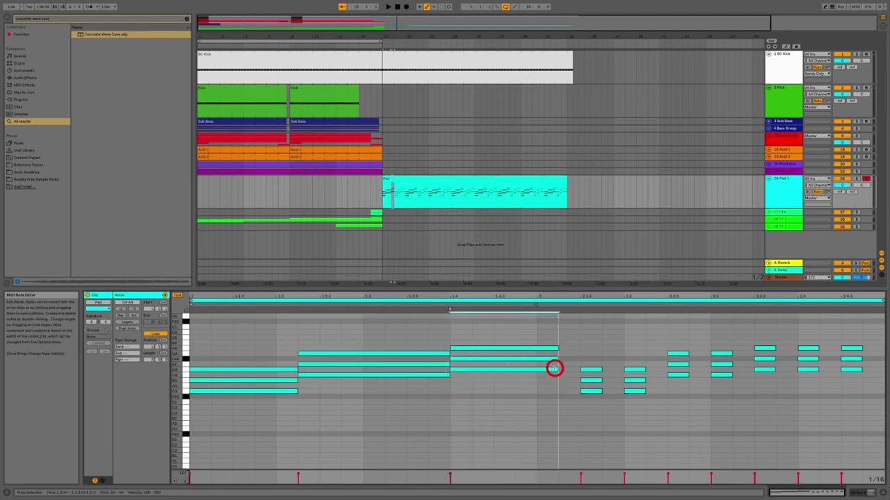
- Lengthen the fourth and fifth chords of the Pad clip and delete the leftover short notes around them
drag(594, 343, 608, 418)
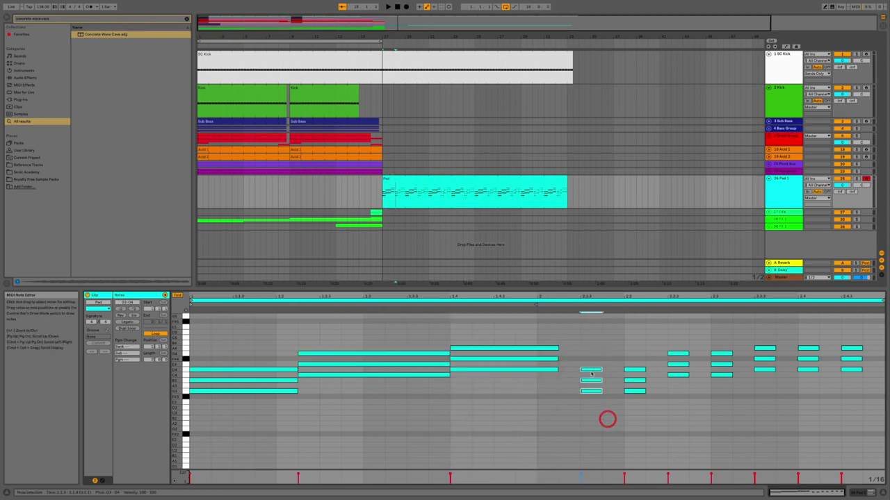
mouse_move(591, 369)
mouse_down()
mouse_move(570, 369)
mouse_move(603, 370)
mouse_up()
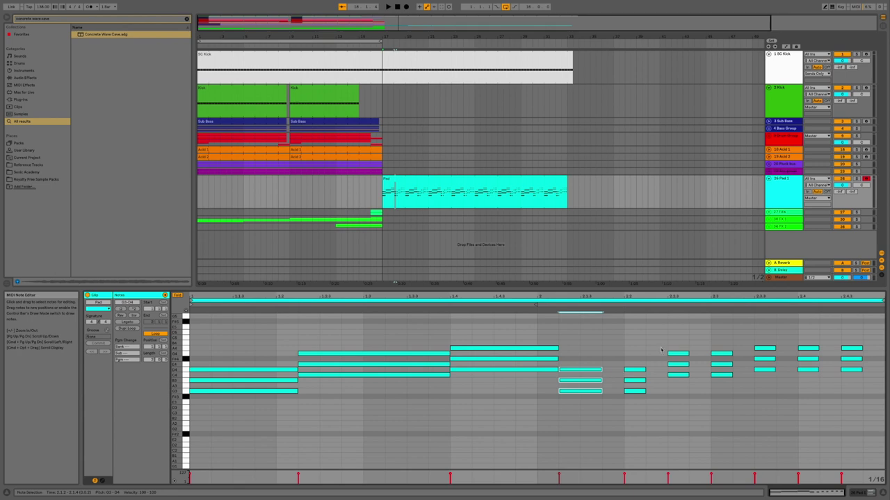
mouse_move(664, 347)
mouse_down()
mouse_move(687, 388)
mouse_move(667, 354)
mouse_move(607, 354)
mouse_up()
click(633, 369)
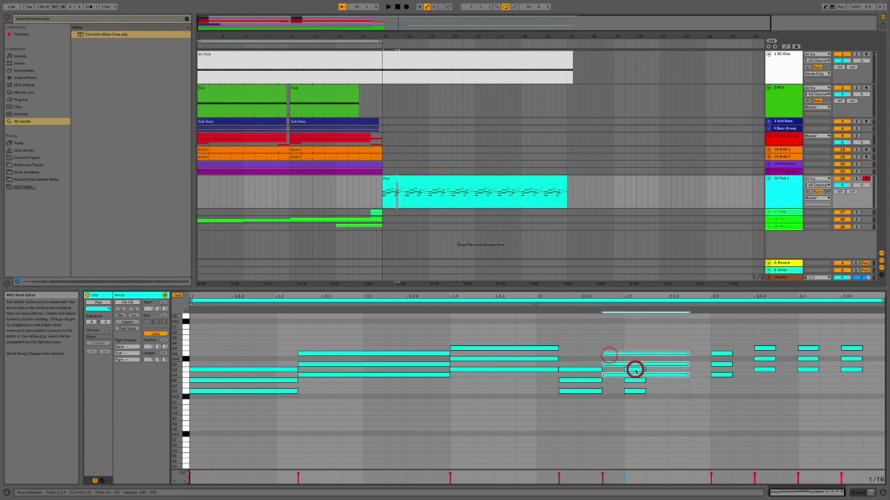
double_click(637, 378)
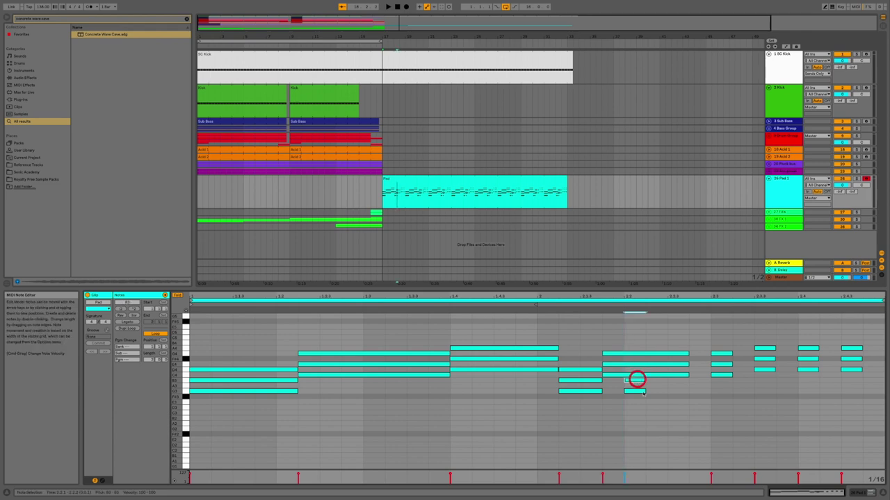
double_click(642, 391)
mouse_move(726, 381)
mouse_down()
mouse_move(716, 351)
mouse_move(759, 394)
mouse_up()
key(Delete)
- Move the fifth chord to start at 2.2, then stretch the fourth and last chords to fill the gaps up to the phrase end
click(764, 341)
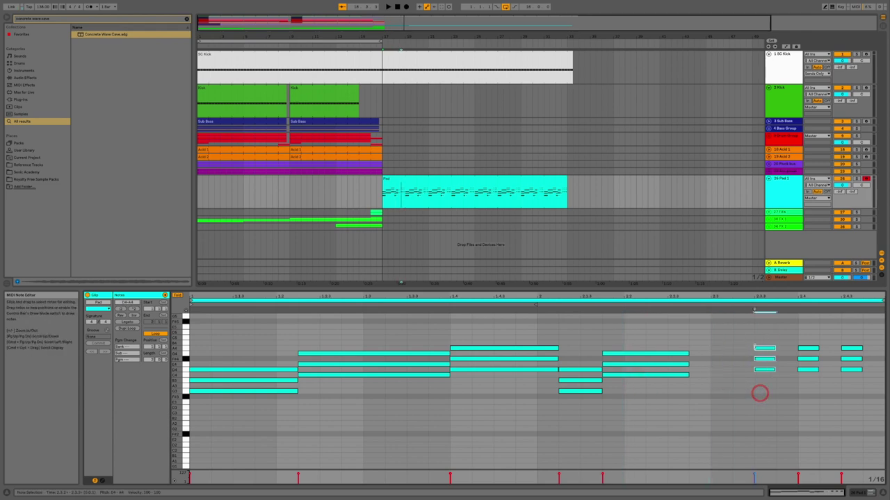
click(753, 347)
drag(689, 342, 665, 395)
drag(641, 353, 650, 353)
drag(592, 405, 570, 367)
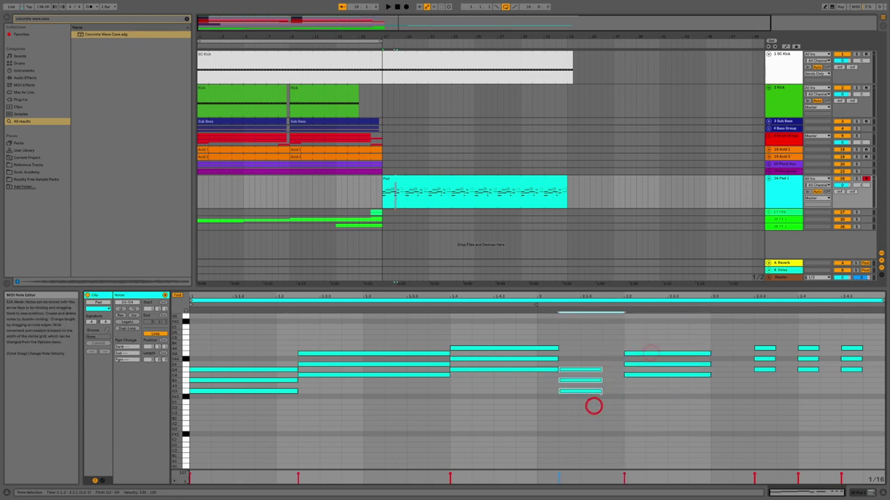
drag(602, 391, 625, 392)
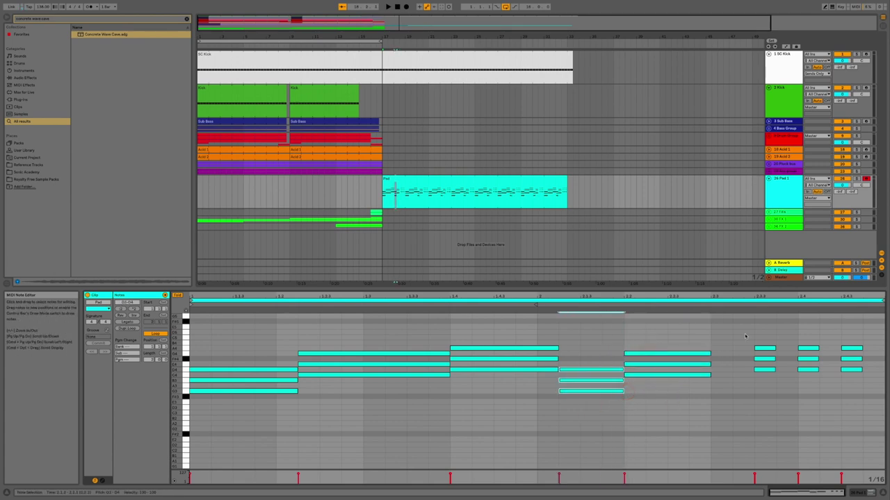
drag(744, 337, 770, 386)
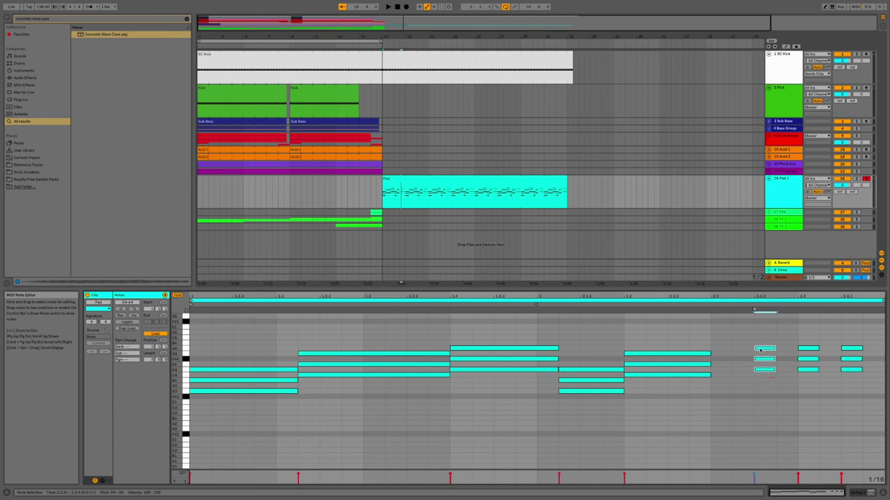
drag(759, 353, 880, 352)
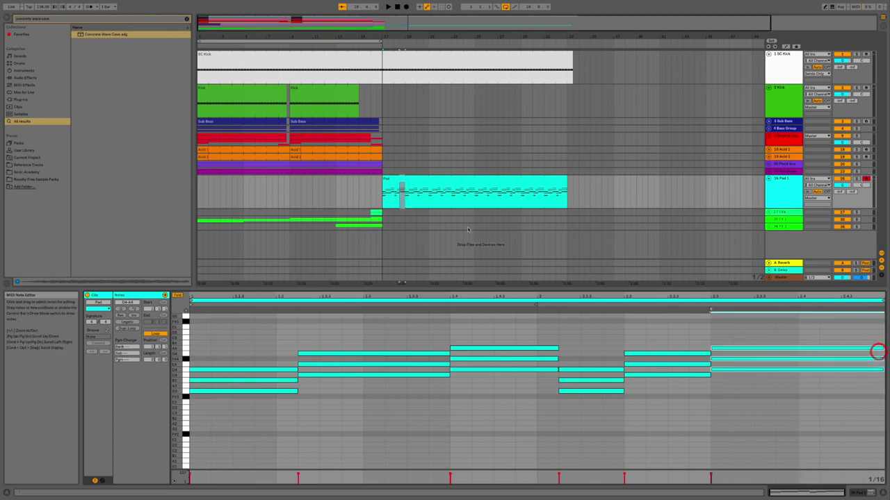
- Move the loop over the Pad clip from bar 17 and play it back with the Pad 1 track volume lowered
drag(369, 40, 553, 50)
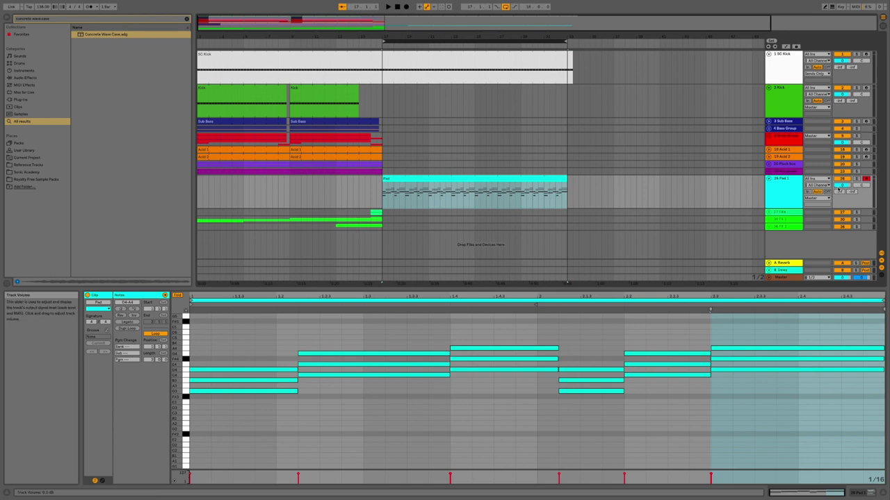
click(838, 186)
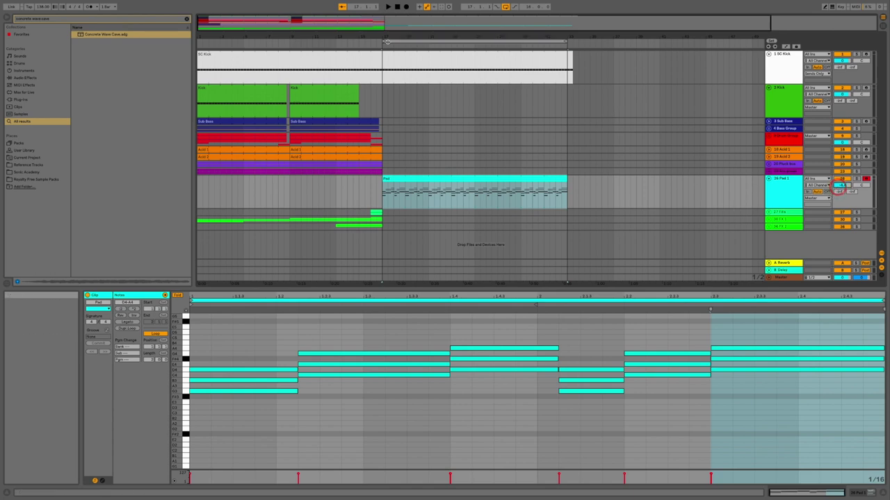
click(383, 45)
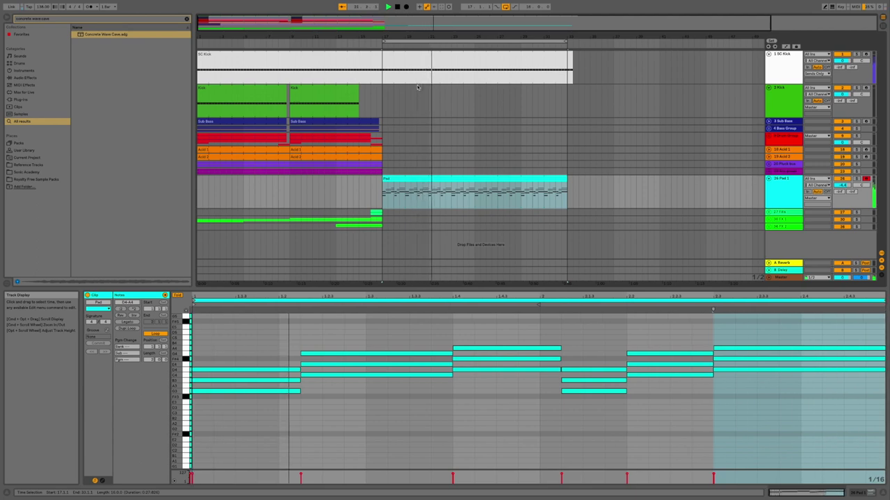
click(550, 405)
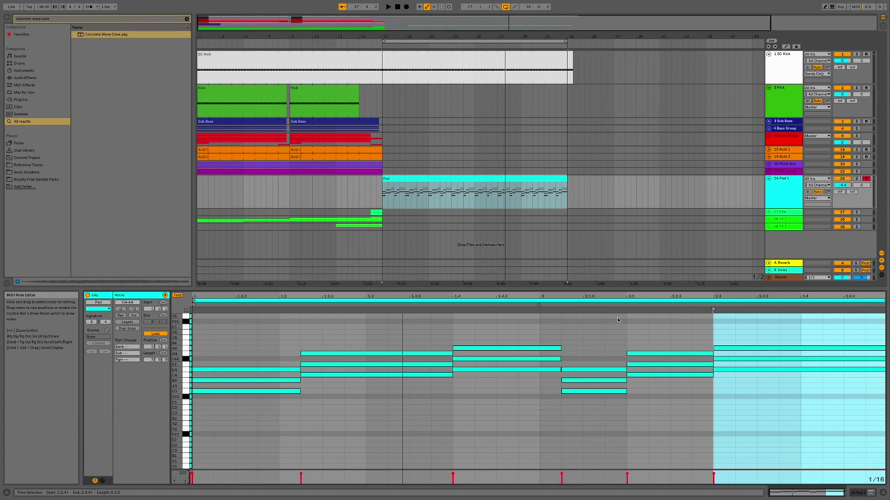
- Duplicate the Pad 1 track and rename the copy as Pad 2
right_click(790, 198)
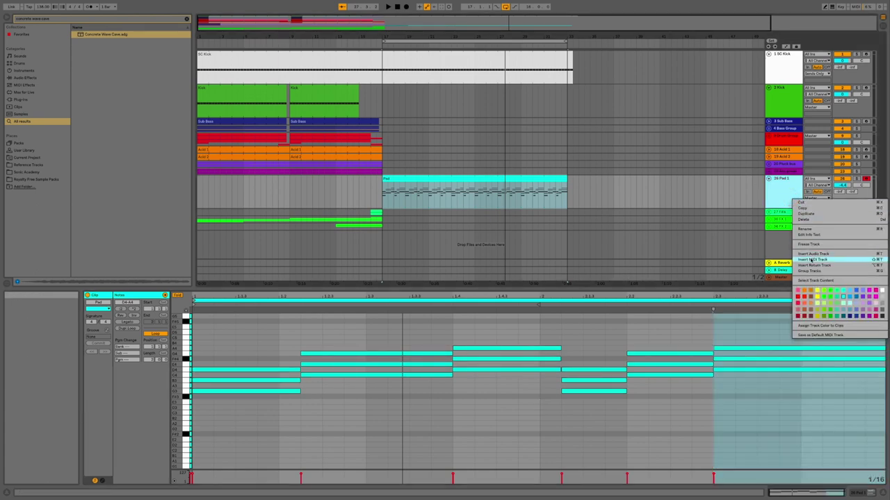
click(814, 215)
right_click(776, 216)
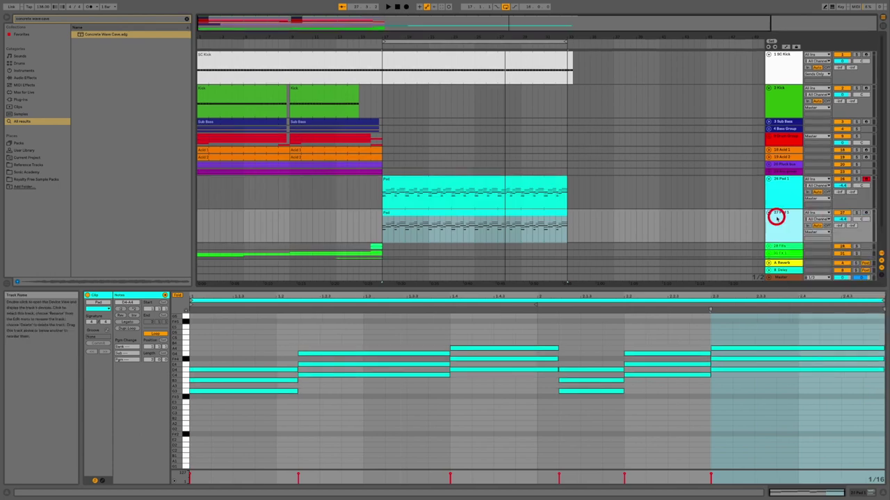
click(800, 248)
- Search the browser for "perception pad", load Perception Pad.adg onto Pad 2, and play both pads together from bar 17
click(65, 20)
text(perception pad)
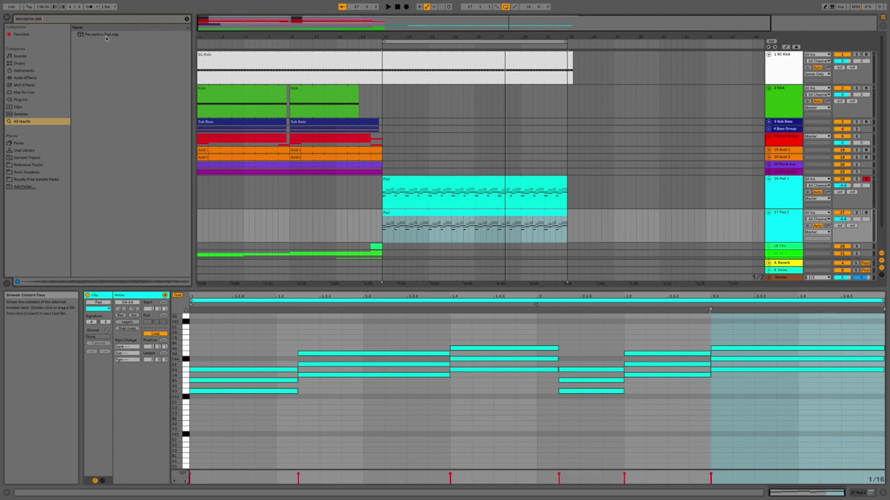
click(105, 35)
double_click(105, 35)
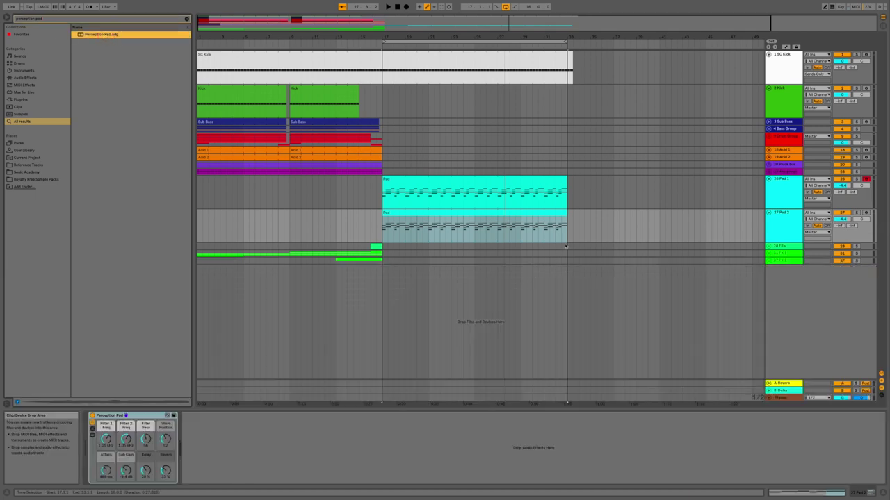
click(381, 46)
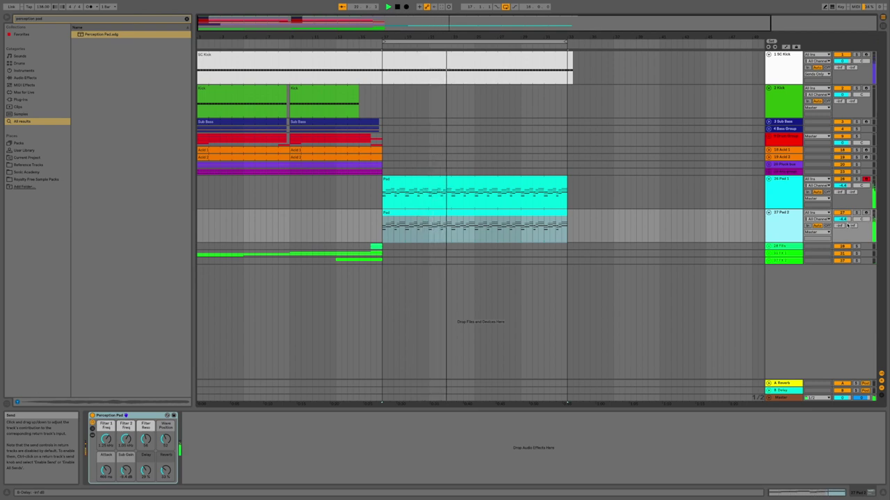
- Group the Pad 1 and Pad 2 tracks together
click(788, 190)
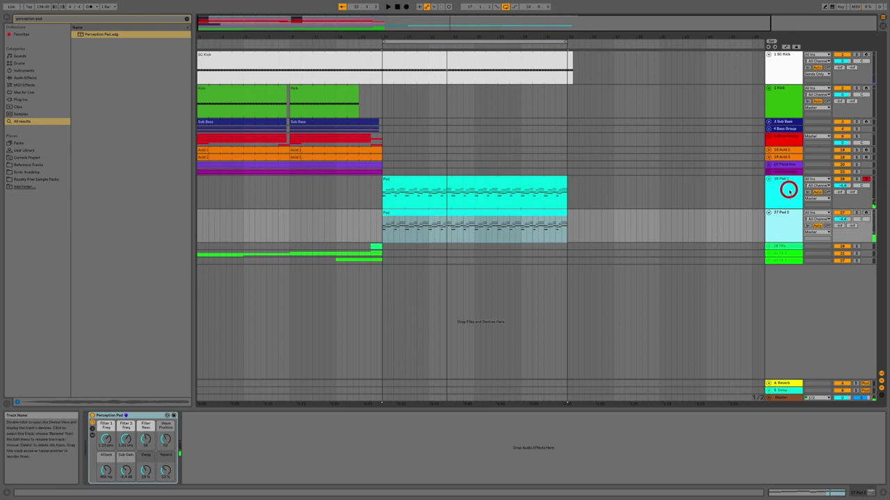
click(787, 224)
right_click(785, 224)
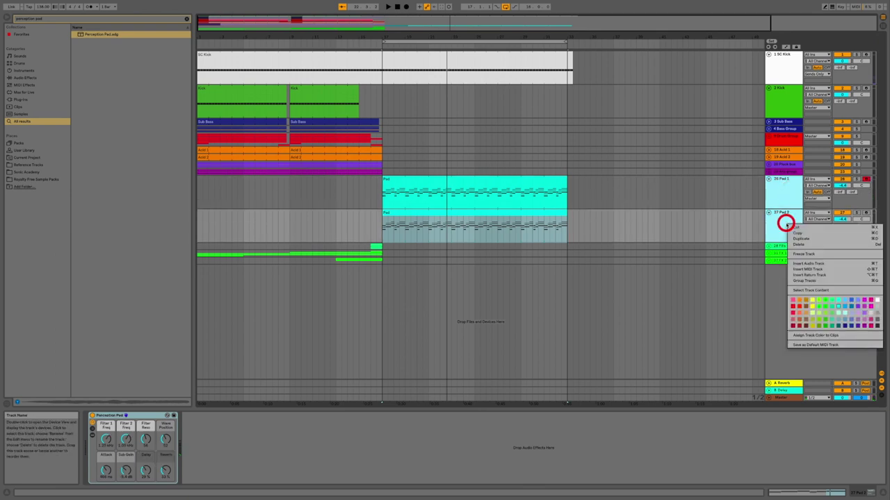
click(820, 280)
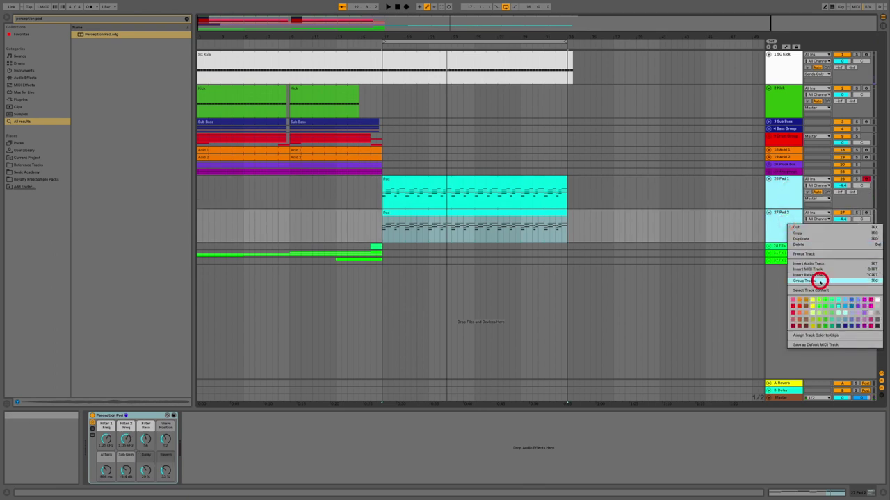
- Rename the new group track as Pad group, and lower its volume, playing the pads from bar 17 to check the level
click(784, 189)
right_click(785, 189)
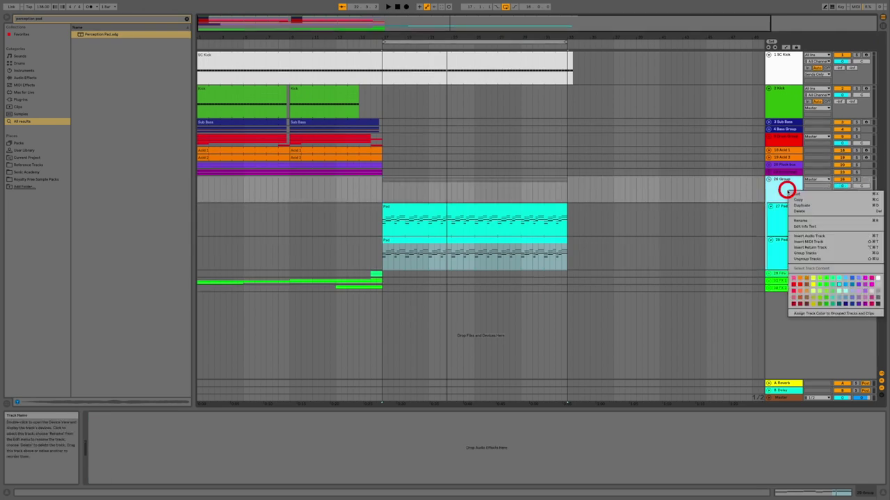
click(810, 221)
click(781, 179)
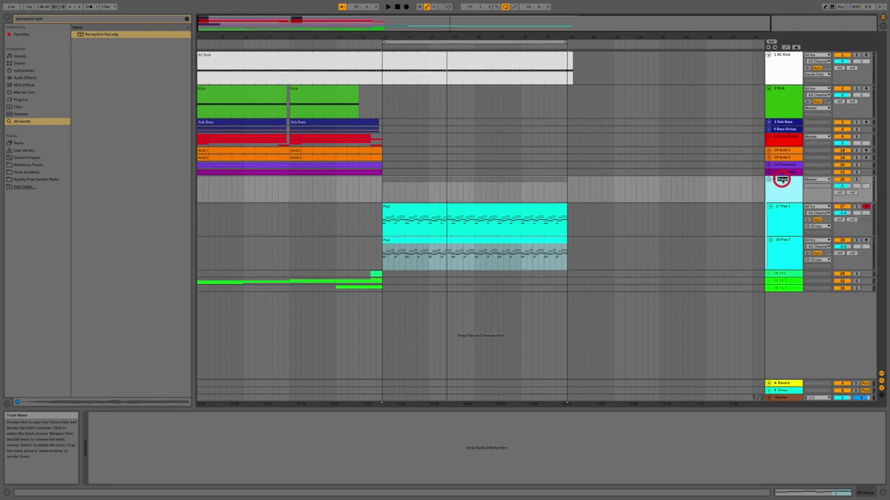
text(Pad group)
key(Return)
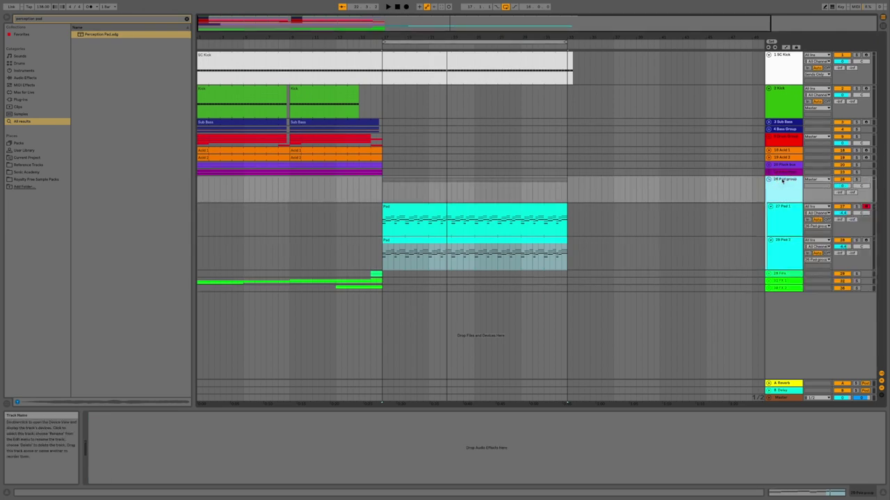
click(845, 186)
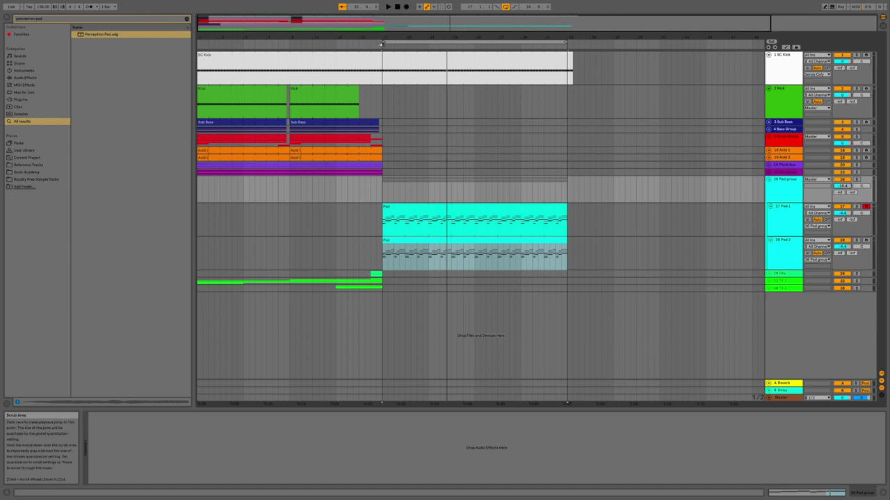
click(381, 45)
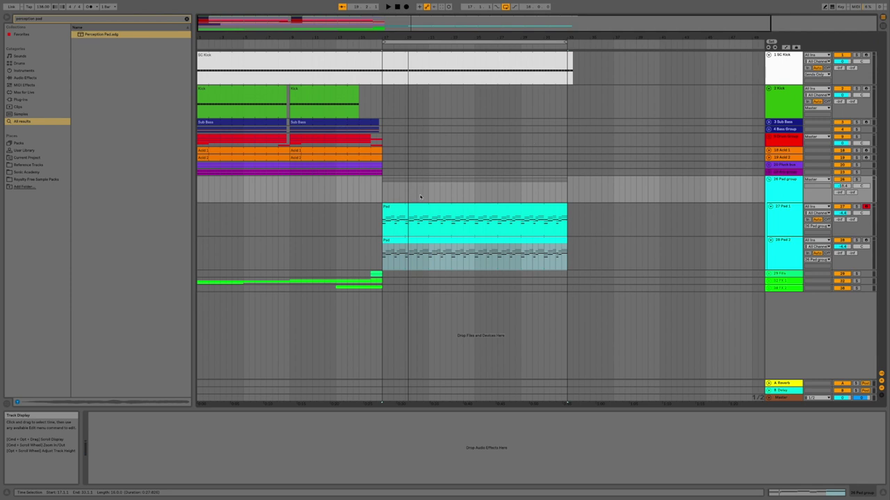
- Duplicate the Pad 2 track and rename the copy as Pad 3
click(787, 247)
right_click(786, 247)
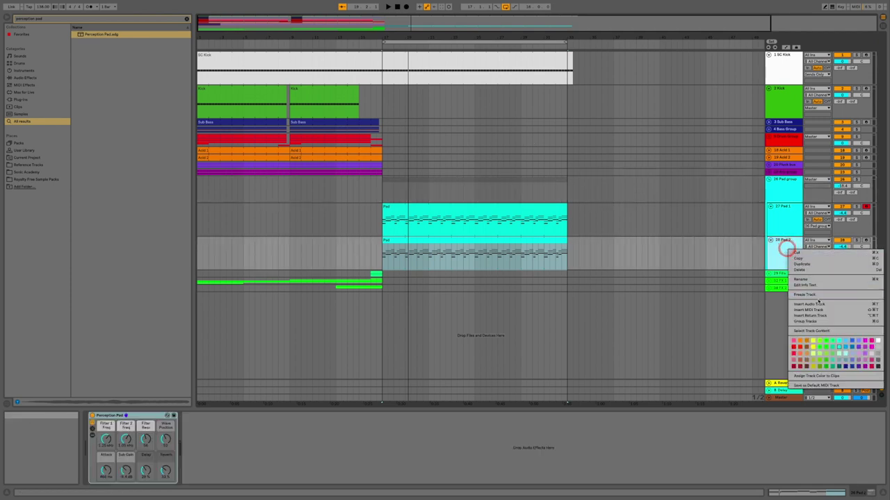
click(810, 265)
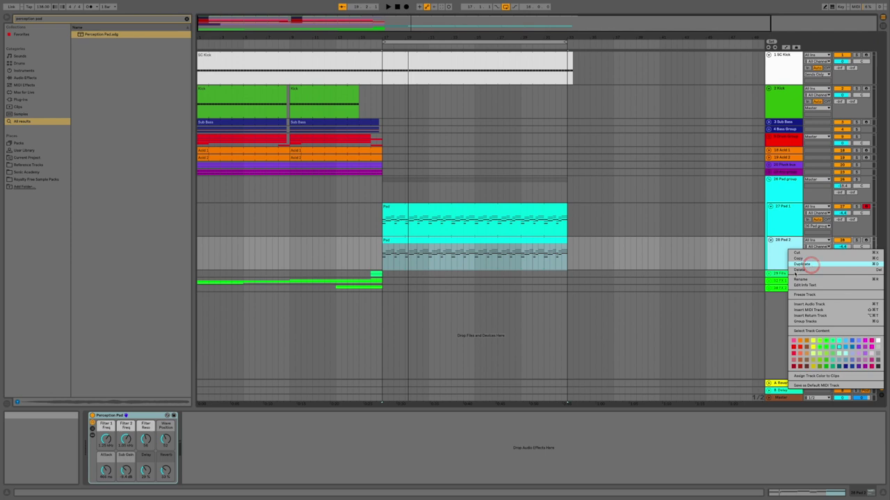
right_click(783, 277)
click(804, 305)
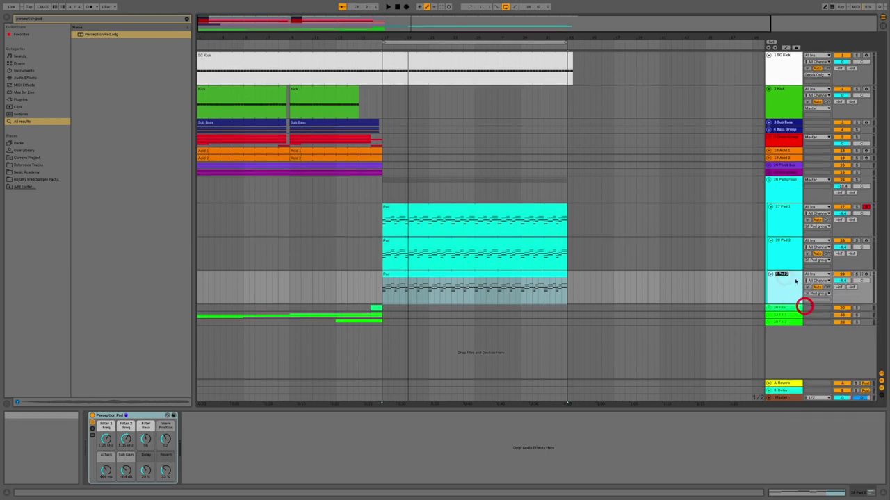
click(792, 276)
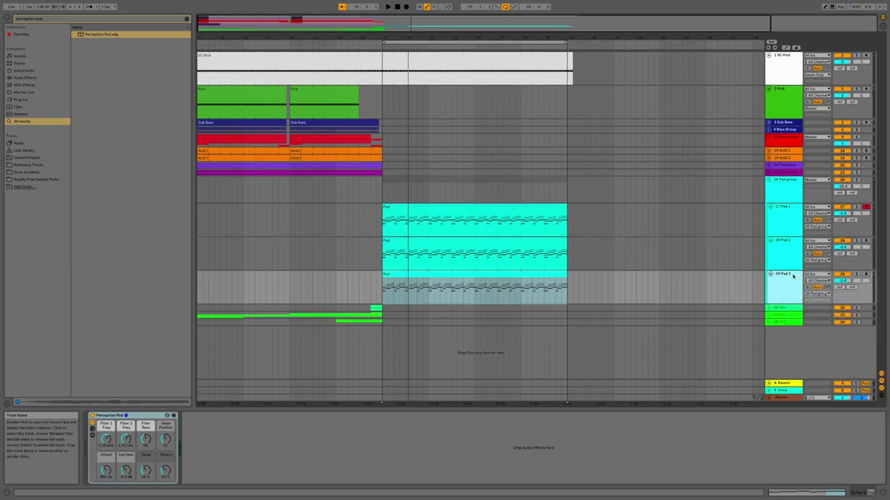
- Search the browser for "shapes", load the Shapes & Saws Pad preset onto Pad 3, and clear the search
click(418, 276)
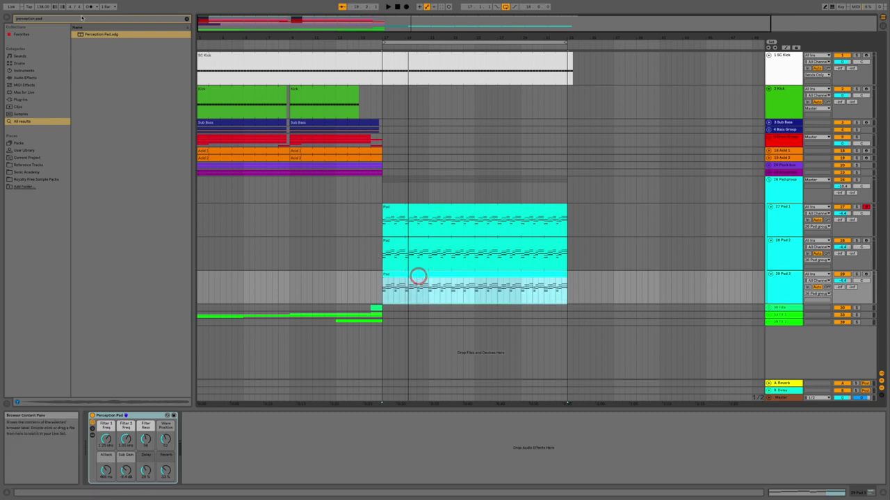
click(3, 18)
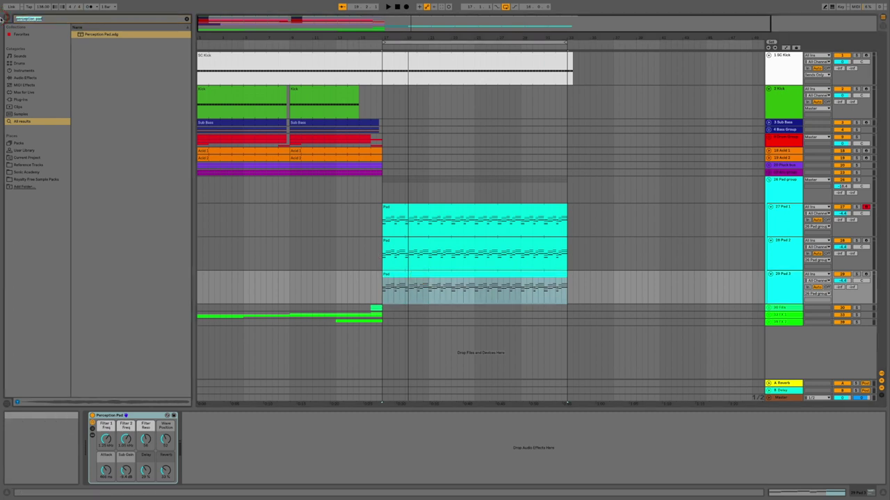
text(shapes)
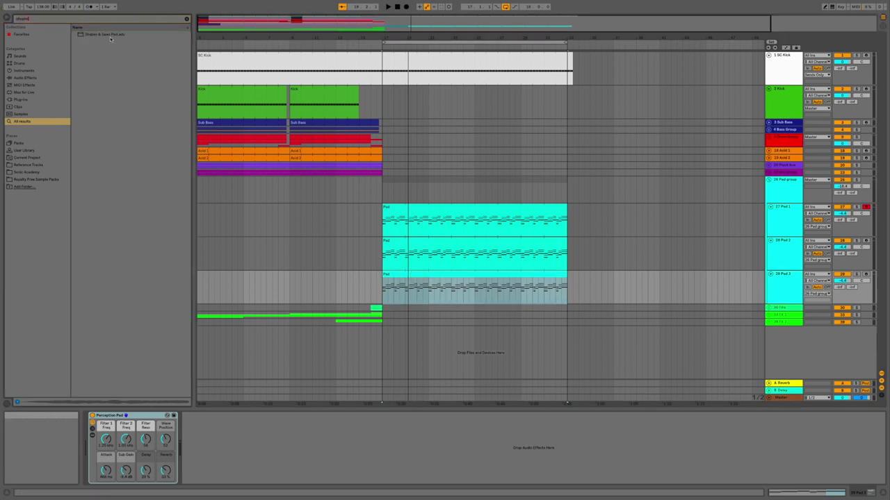
click(110, 35)
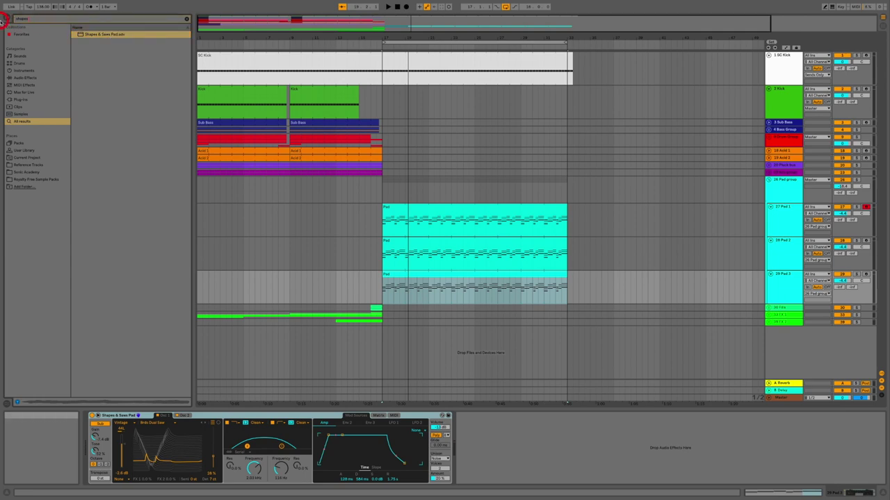
click(4, 18)
key(BackSpace)
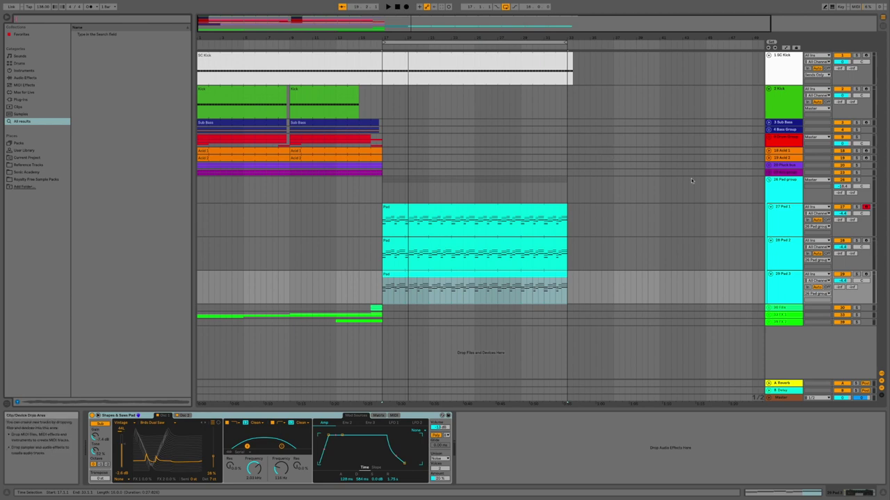
- Adjust the Pad 3 track volume and play the three layered pads from bar 17
click(843, 281)
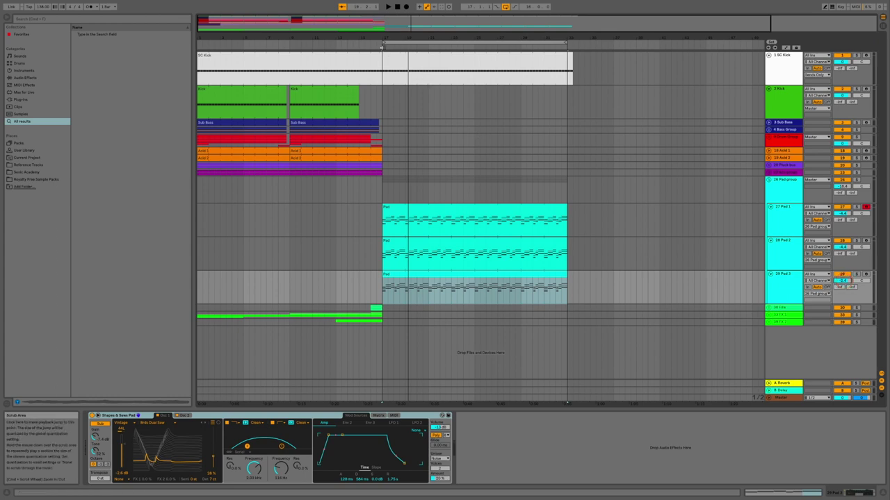
click(386, 45)
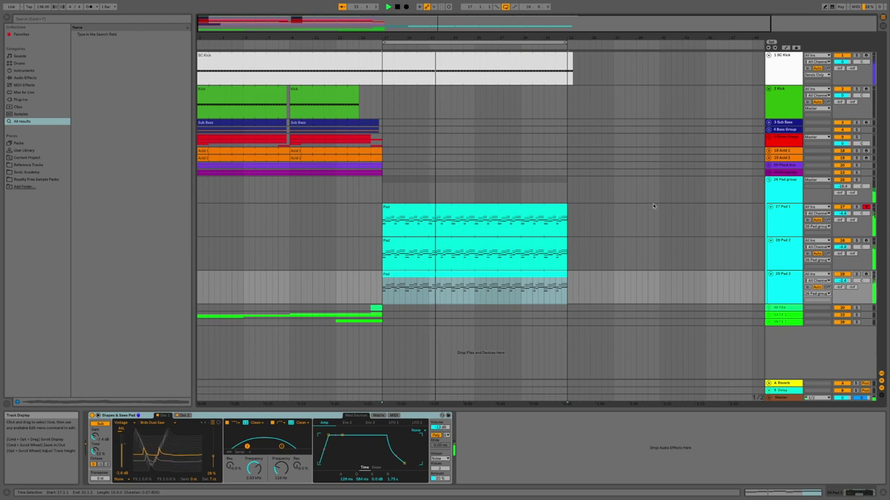
- Duplicate the Pad 3 track and rename the copy as Pad 4
right_click(787, 287)
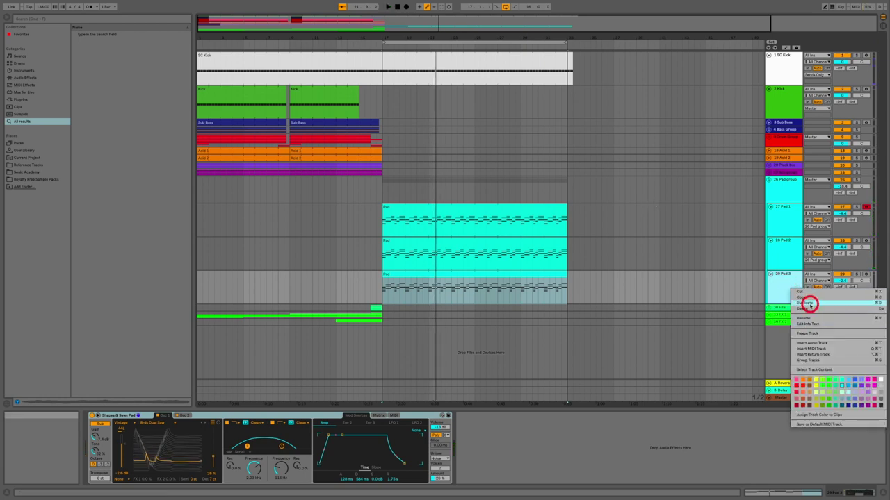
click(809, 304)
right_click(791, 314)
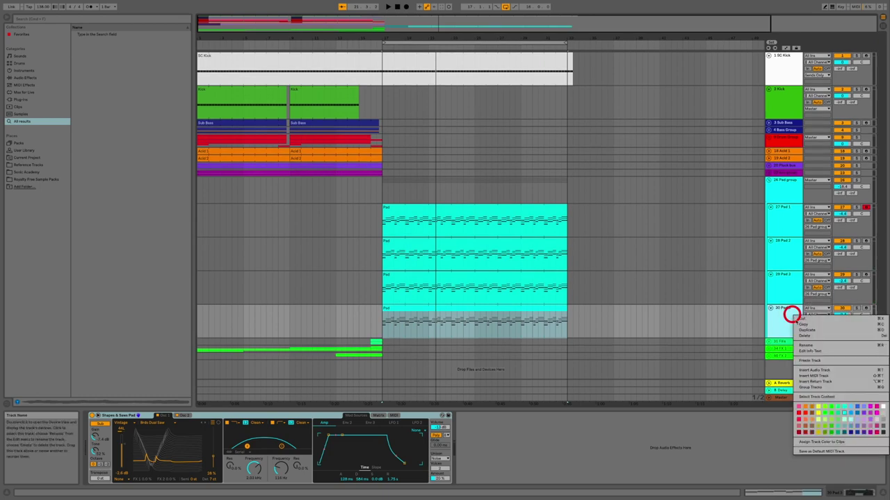
click(806, 345)
text(# Pad)
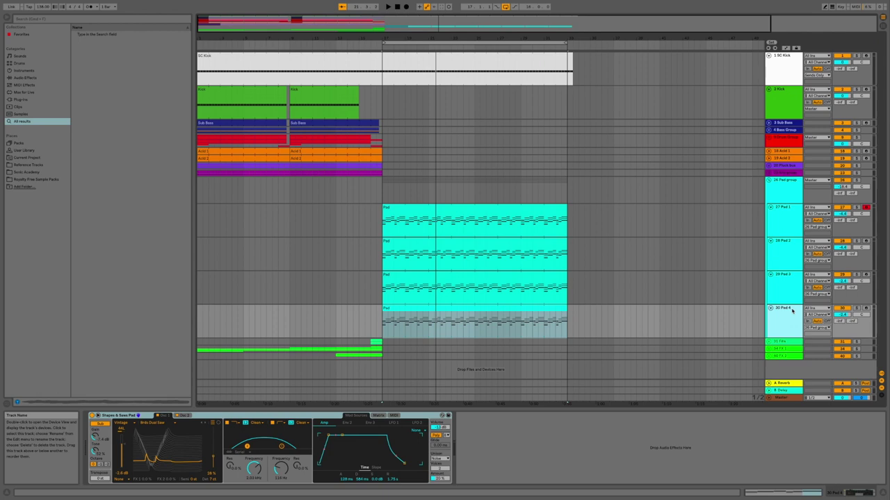
- Search the browser for "mind lift pad" and load Mind Lift Pad.adg onto Pad 4
click(31, 20)
text(mild lift pad)
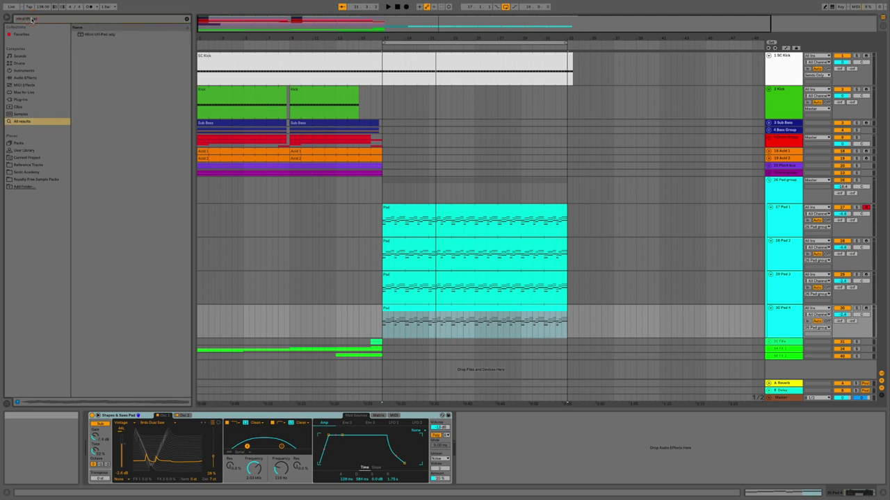
click(124, 35)
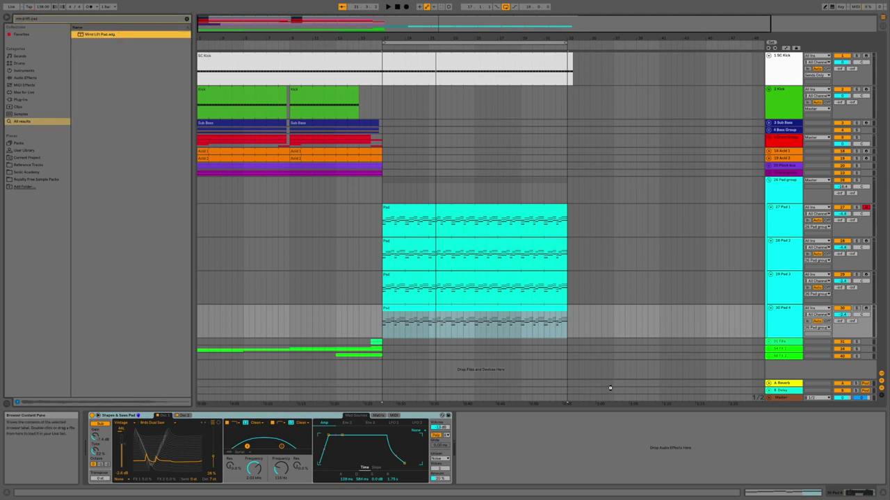
- Play all four pads together, setting the Pad 3 track volume to 0 dB and adjusting the Pad 2 volume
key(space)
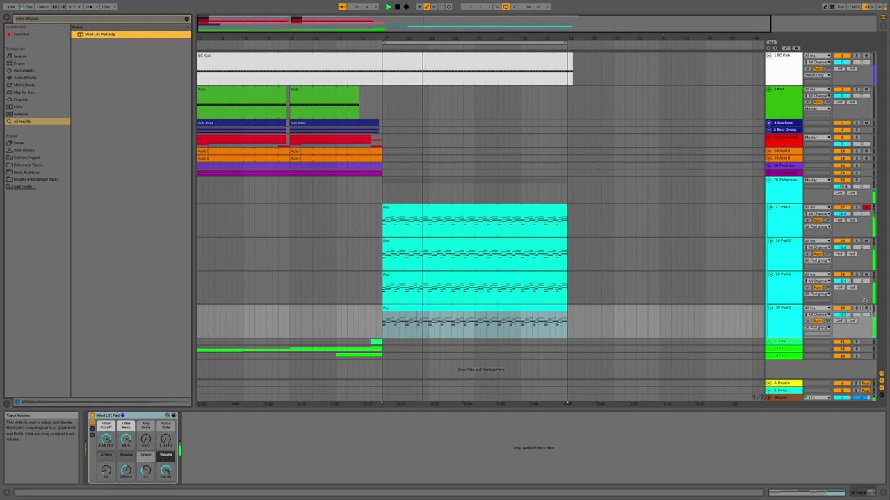
click(845, 281)
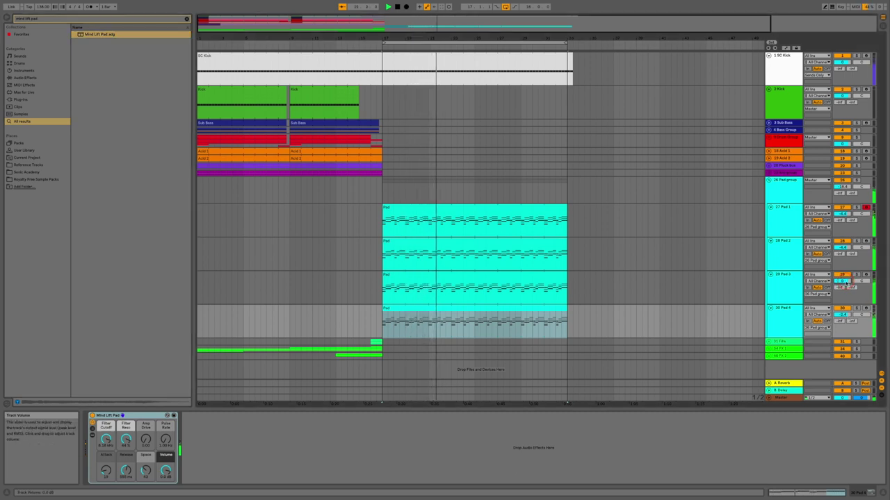
click(841, 247)
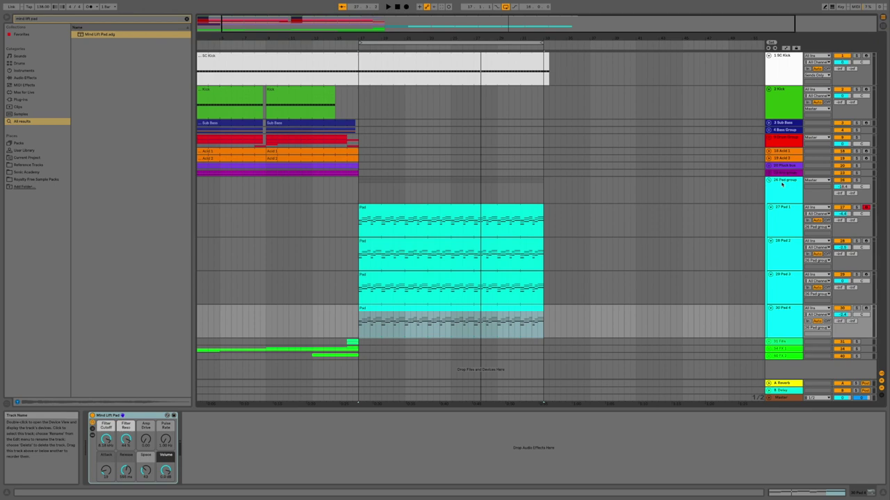
- Clear the browser search and load the EQ Eight audio effect onto the Pad group track
click(785, 195)
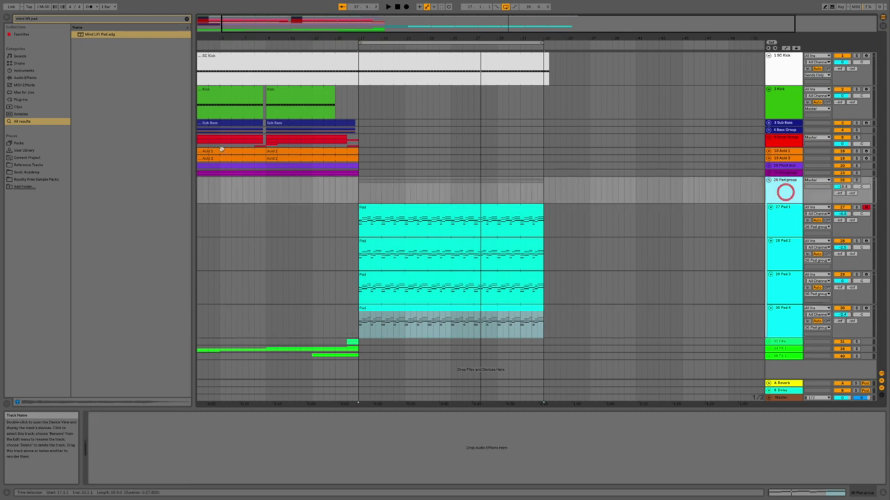
click(48, 20)
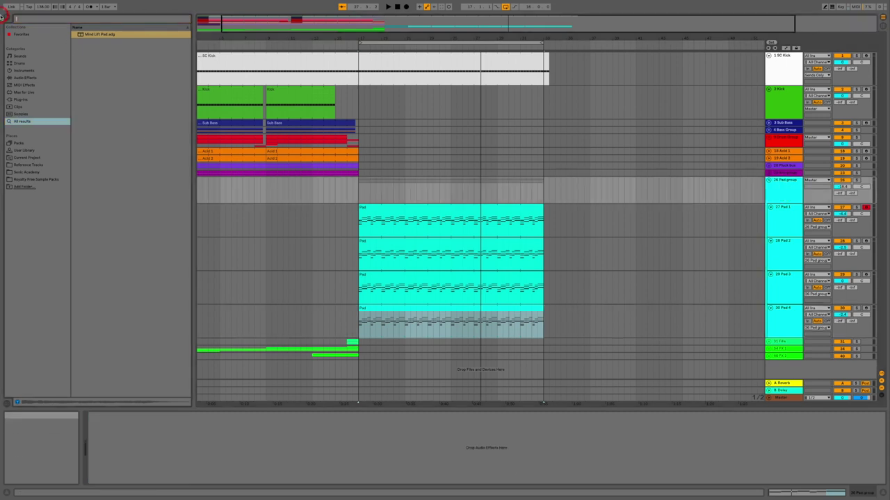
key(BackSpace)
click(29, 77)
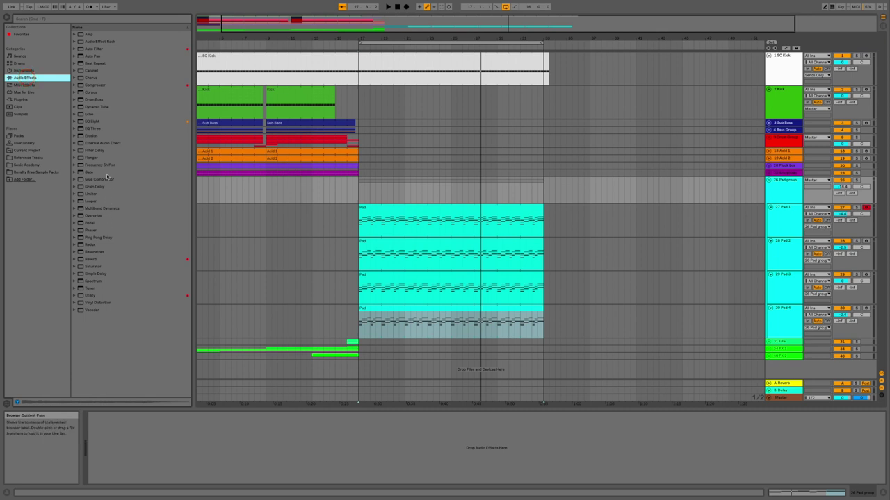
click(100, 122)
double_click(99, 122)
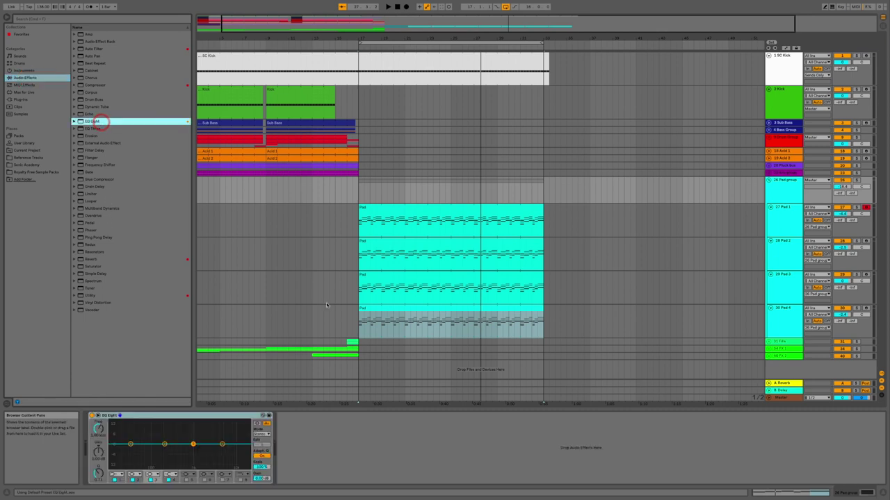
- During playback, change EQ Eight band 1 to a low-cut filter and move its cutoff to just above 100 Hz
key(space)
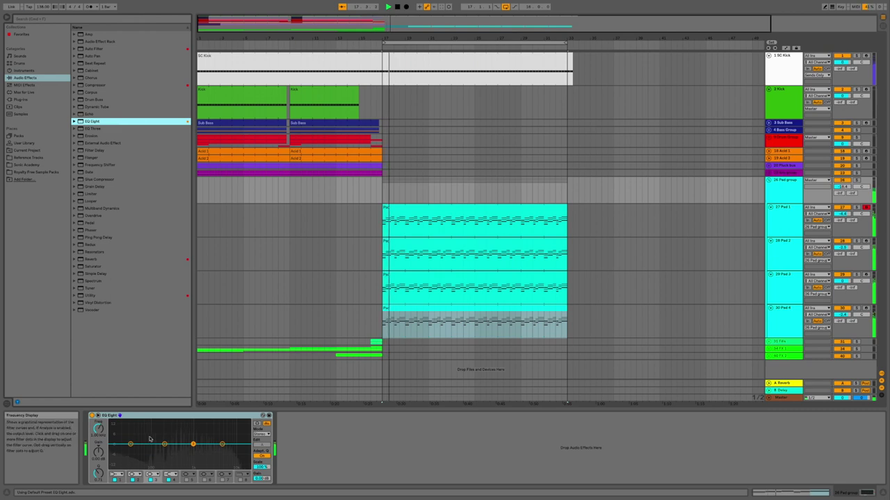
click(130, 443)
click(119, 475)
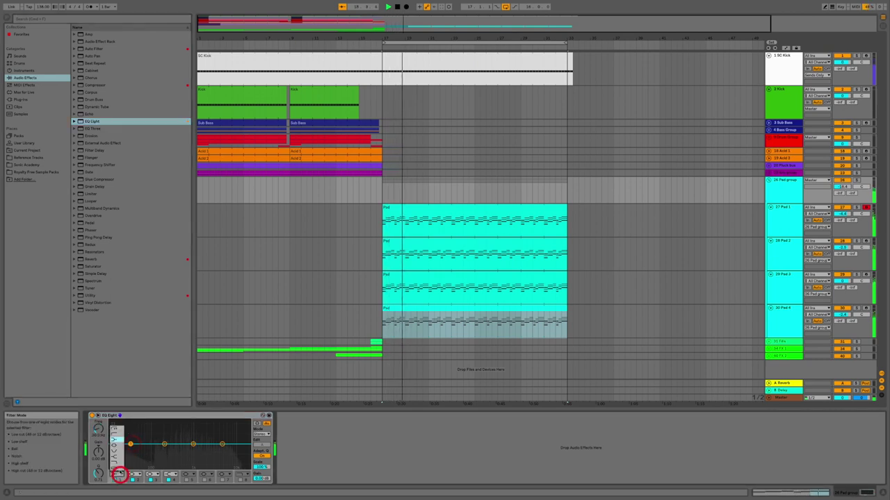
click(114, 431)
drag(130, 445, 153, 454)
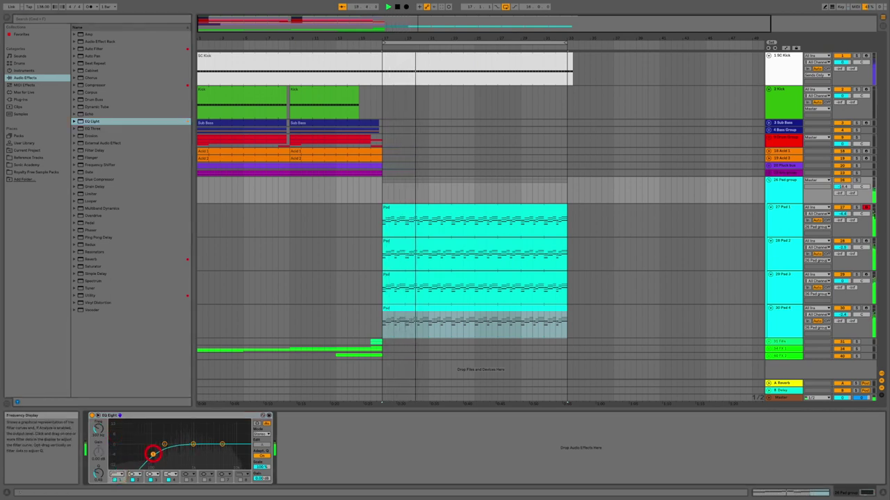
- Change EQ Eight band 4 to a high-cut filter rolling off the top end of the pads, and collapse the Pad group
click(168, 477)
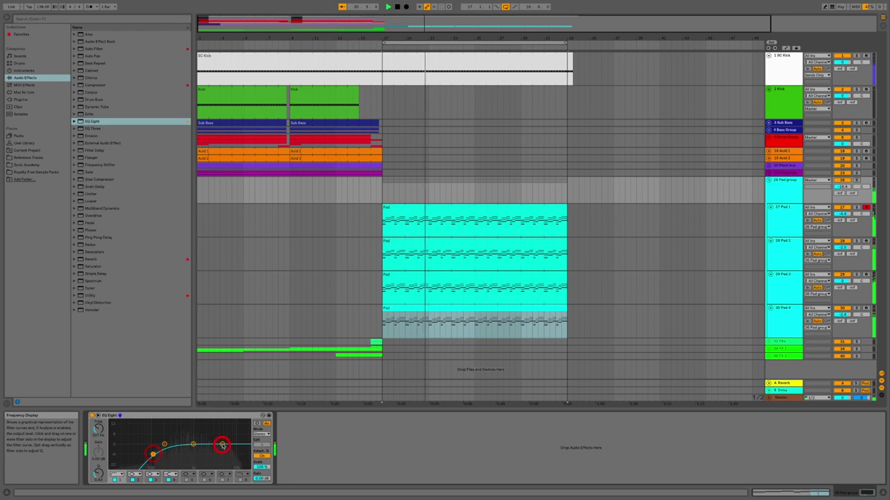
click(169, 475)
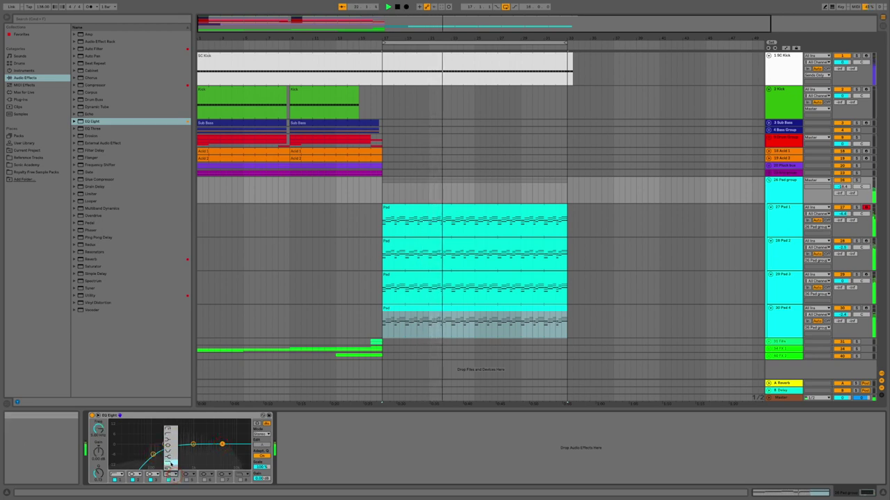
click(171, 457)
drag(222, 444, 242, 452)
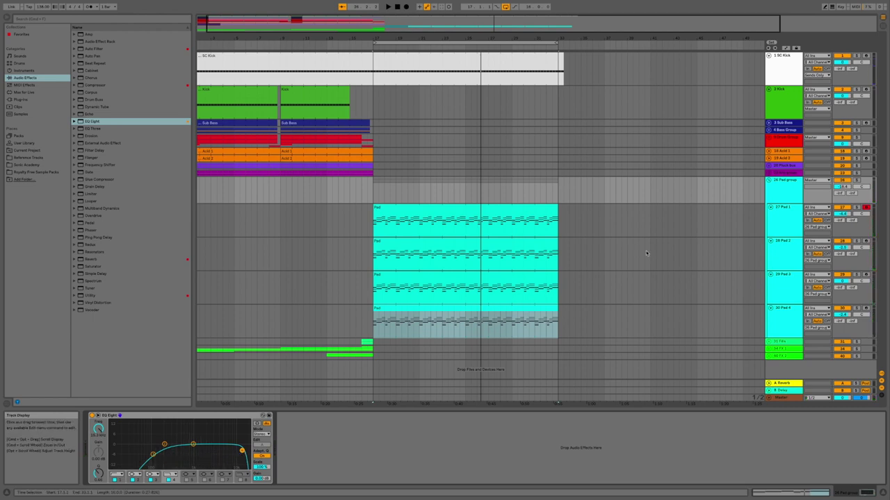
click(768, 180)
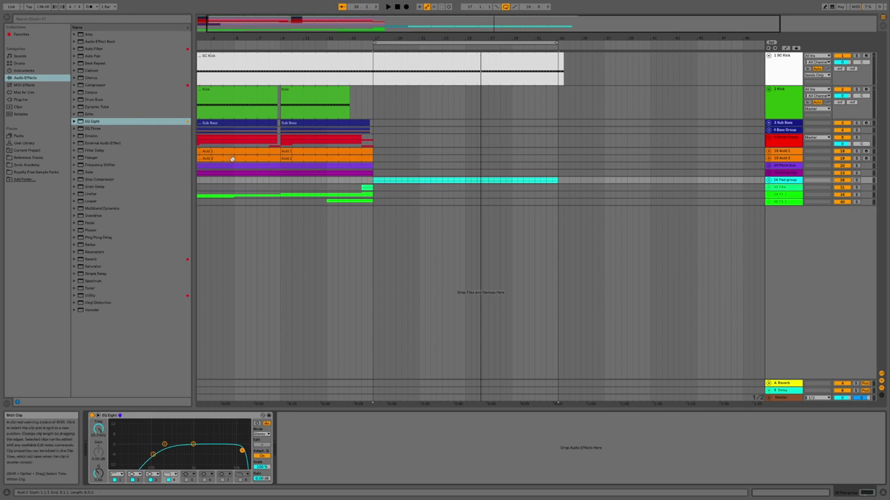
- Expand the Pluck bus and examine the MIDI notes of the first Pluck clip, closing the note editor when done
click(769, 164)
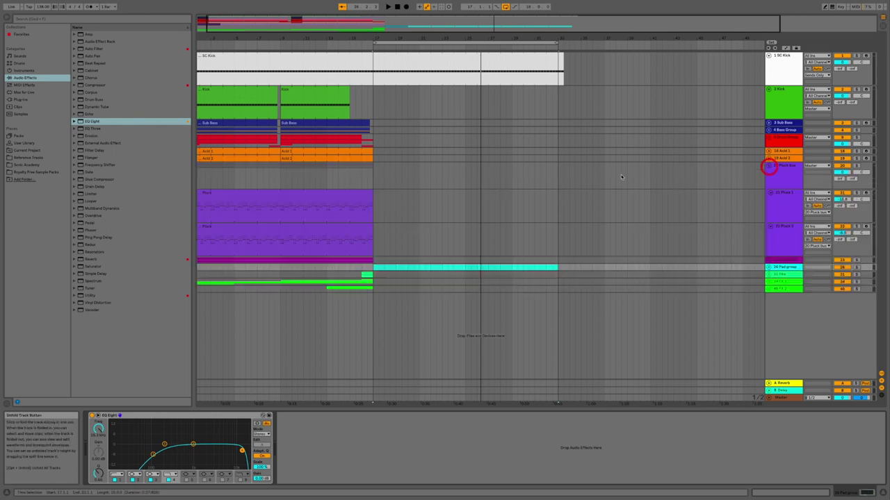
click(205, 191)
double_click(205, 191)
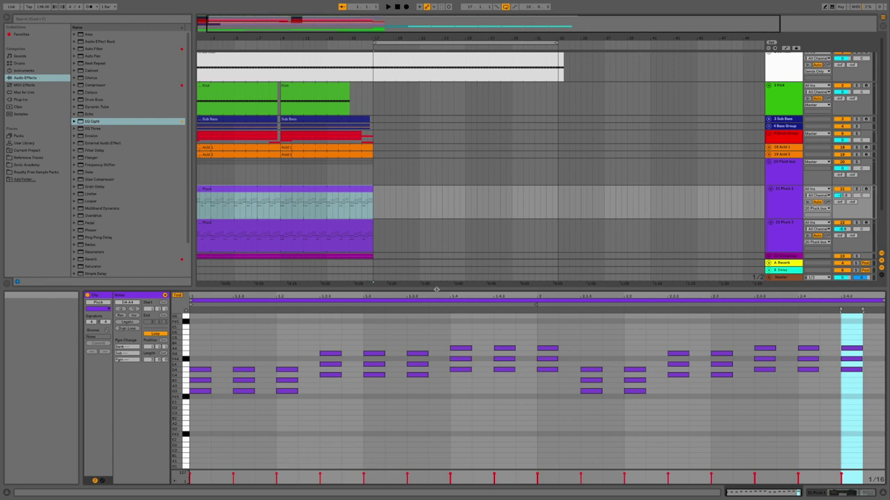
drag(436, 289, 417, 479)
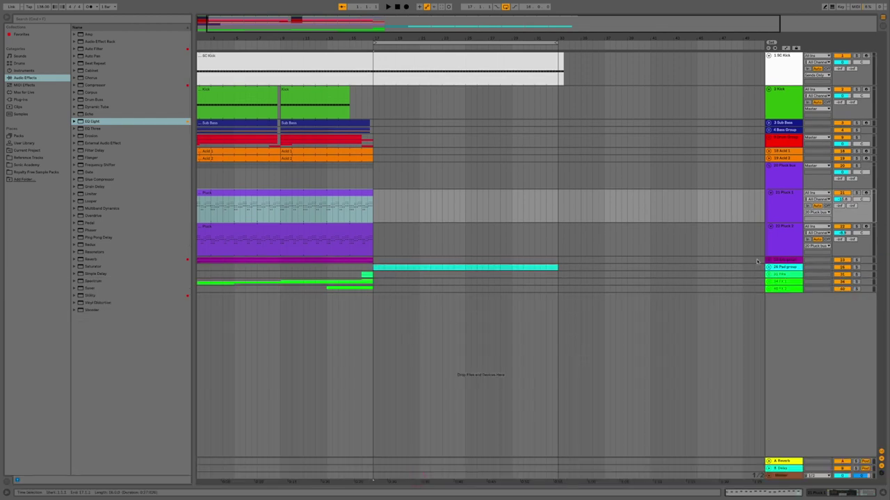
- Insert a new MIDI track directly below the Pad group and color it crimson
click(784, 268)
right_click(786, 270)
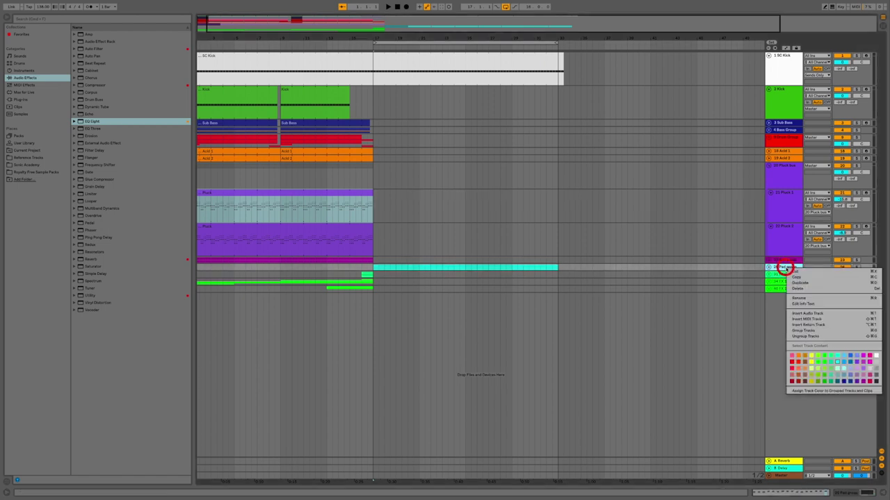
click(809, 318)
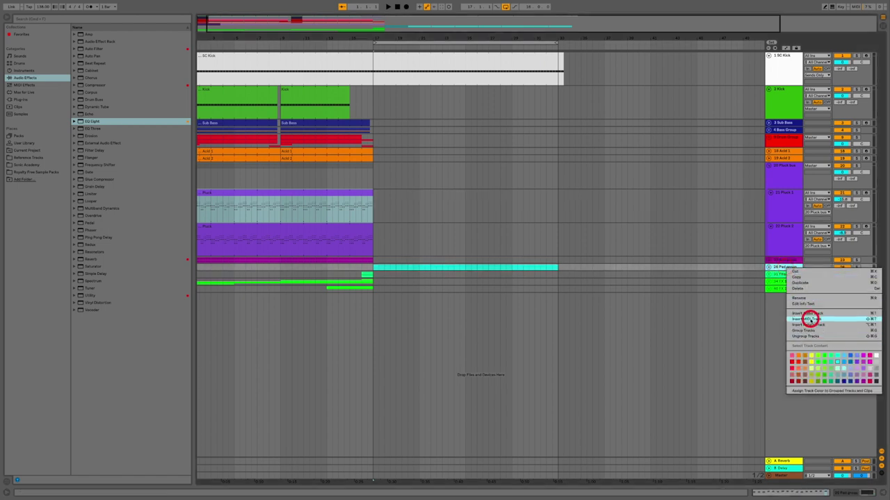
click(792, 296)
right_click(792, 296)
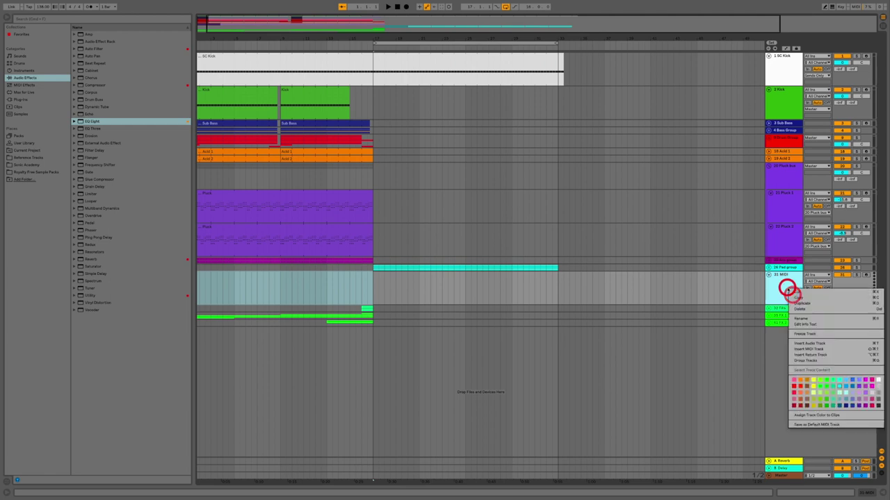
click(871, 407)
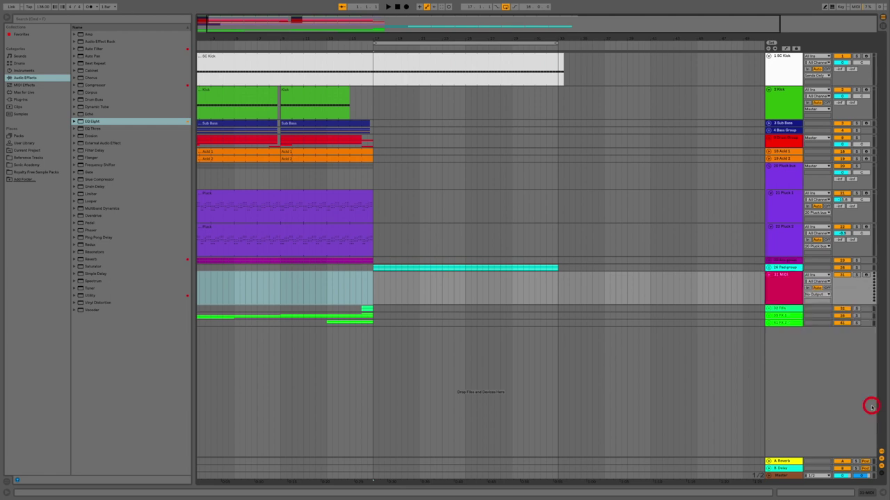
- Rename the new MIDI track Lead 1 and expand the Pad group to show its pad tracks
right_click(779, 277)
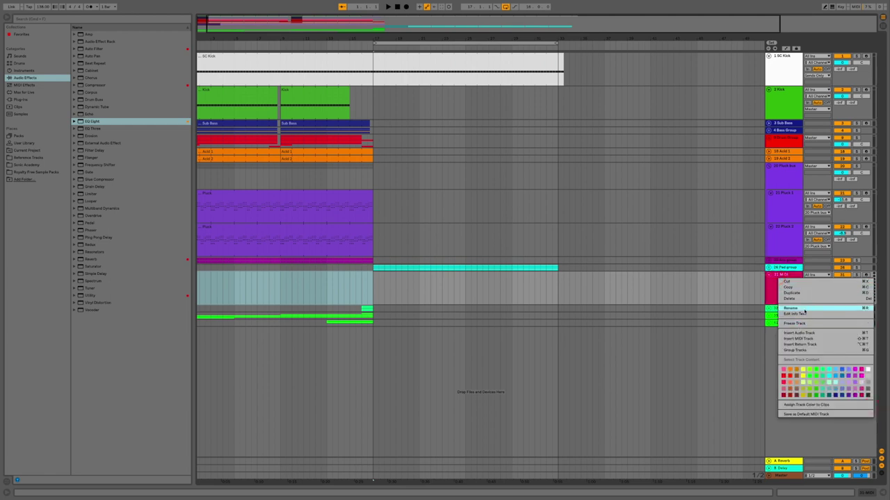
click(804, 309)
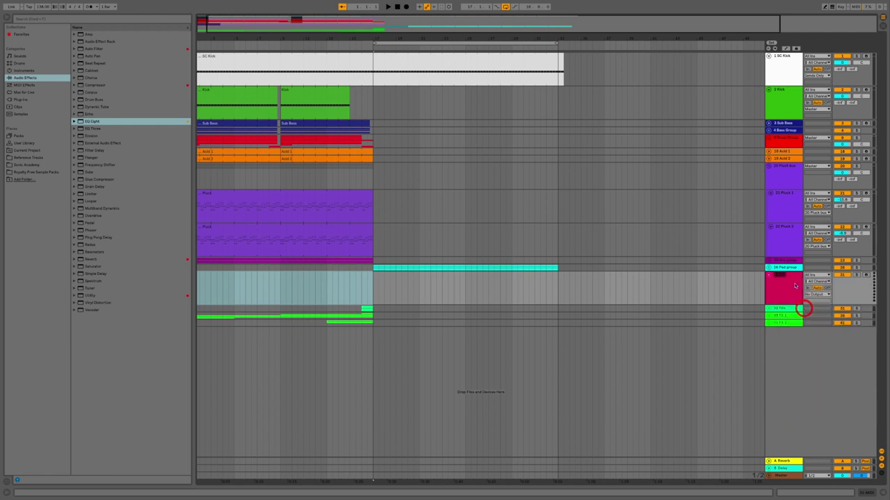
click(779, 277)
key(Return)
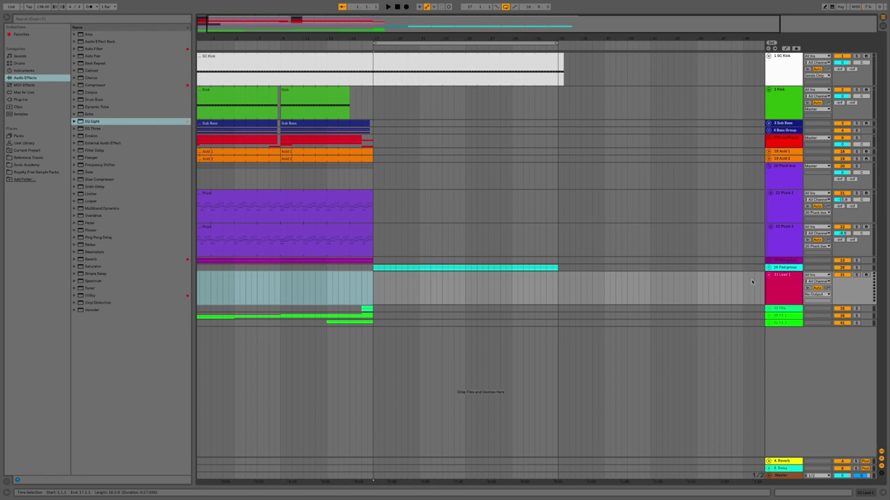
click(768, 267)
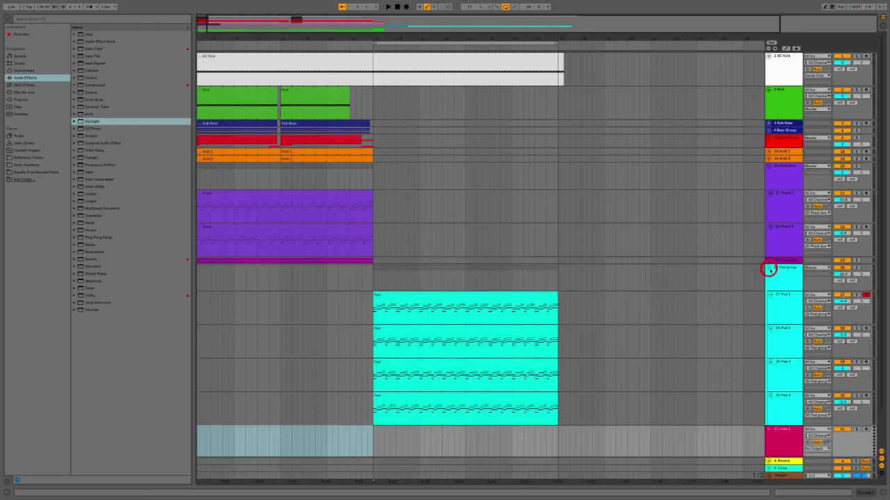
- Insert a new MIDI track below the Pad group and color it blue
scroll(695, 296, down, 2)
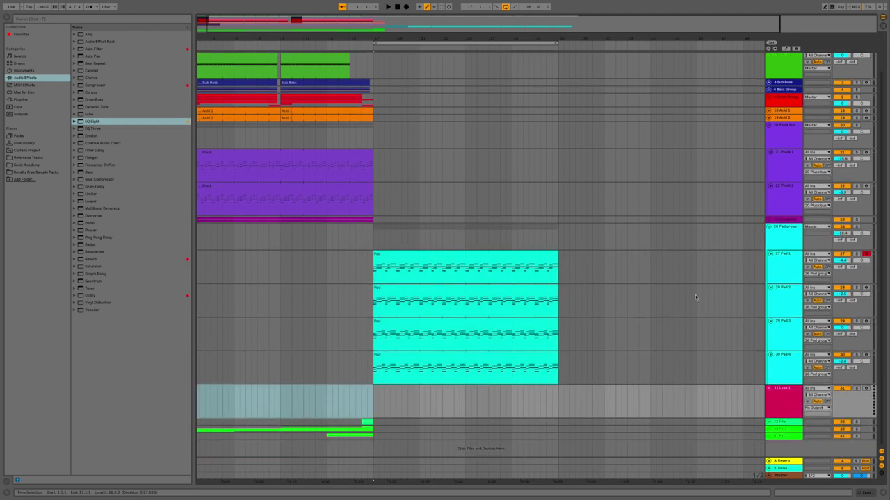
right_click(780, 233)
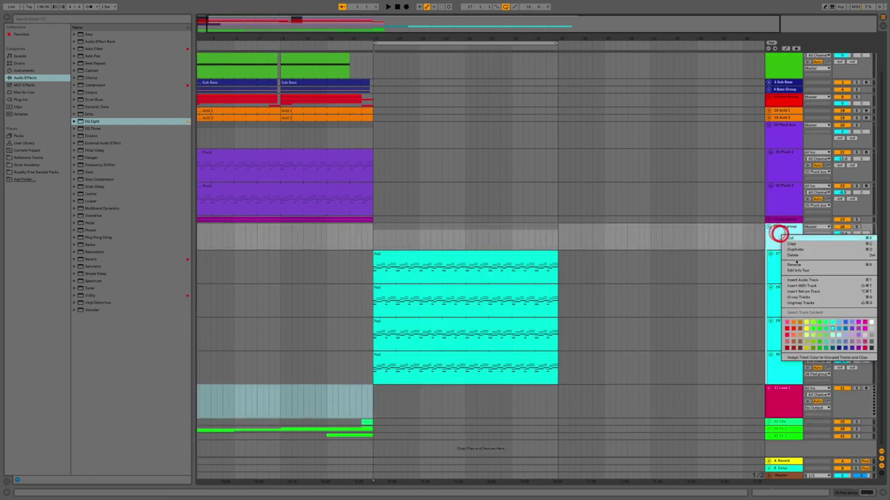
click(815, 287)
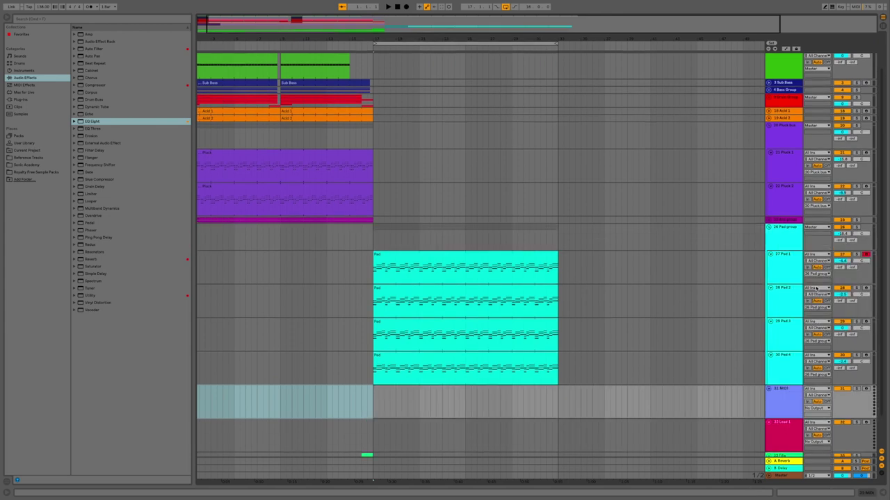
right_click(785, 401)
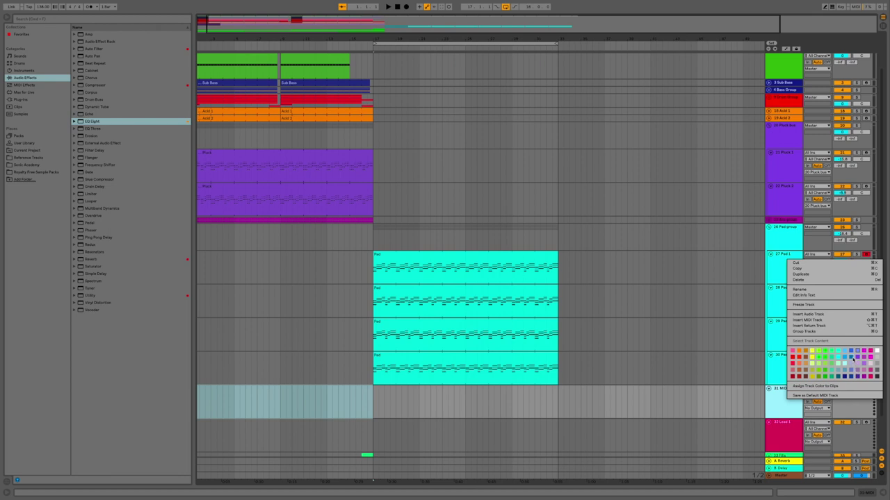
click(843, 357)
- Rename the new blue MIDI track to "Sub pad"
right_click(794, 396)
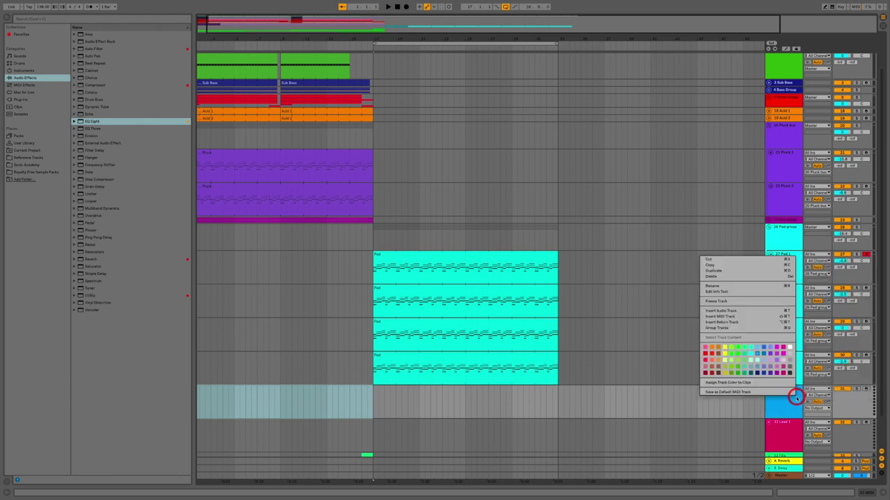
click(743, 287)
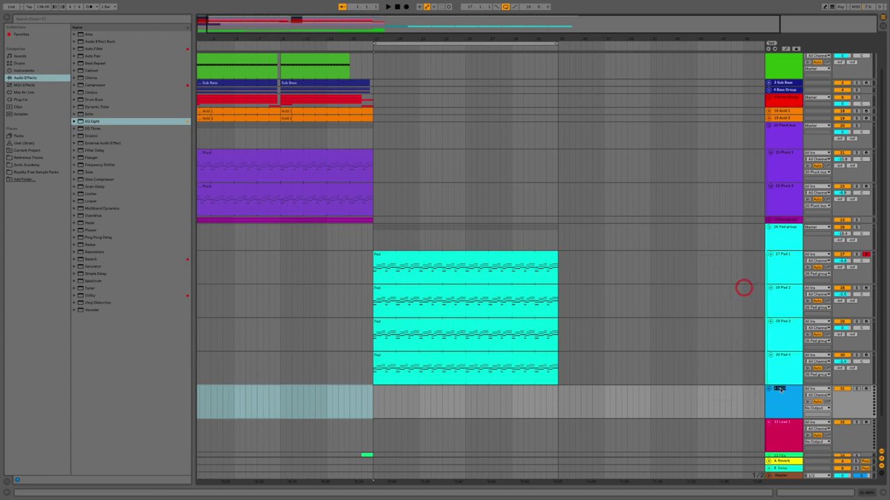
text(Arp)
click(596, 413)
- Copy the Pad 4 clip onto the Sub pad track at the same position and rename the copy "Sub pad"
click(453, 358)
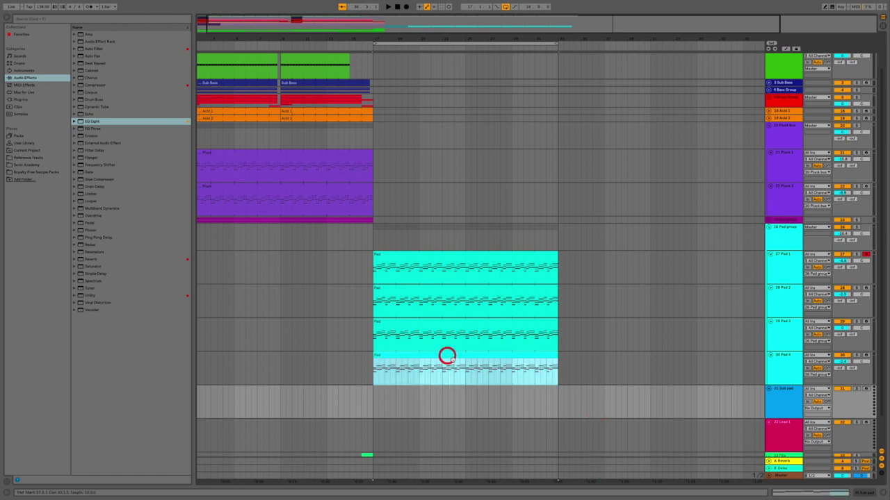
drag(453, 358, 452, 389)
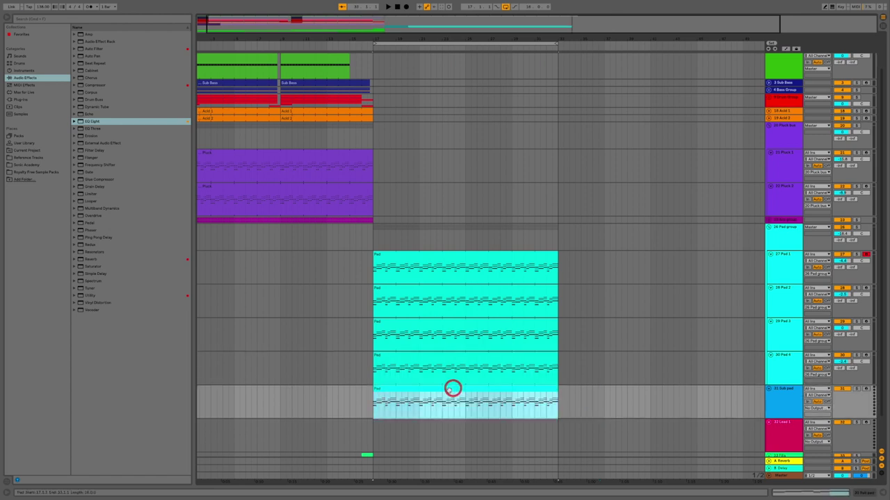
right_click(450, 389)
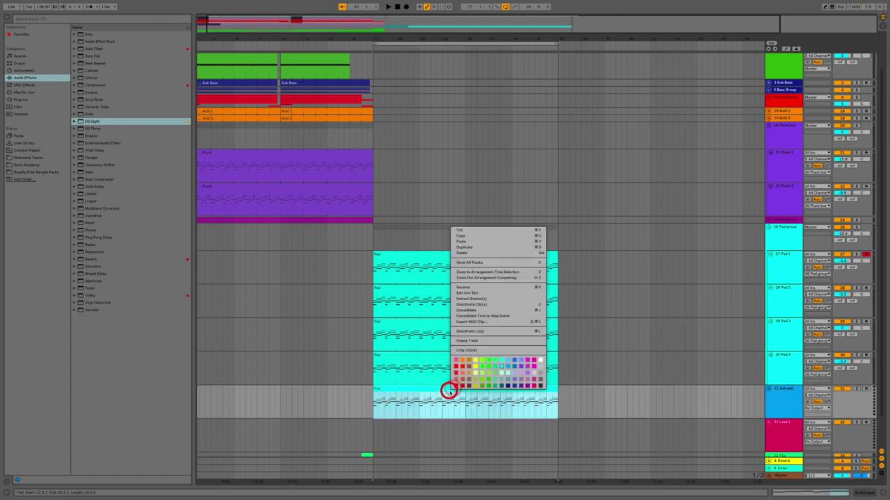
click(479, 289)
text(Sub pa)
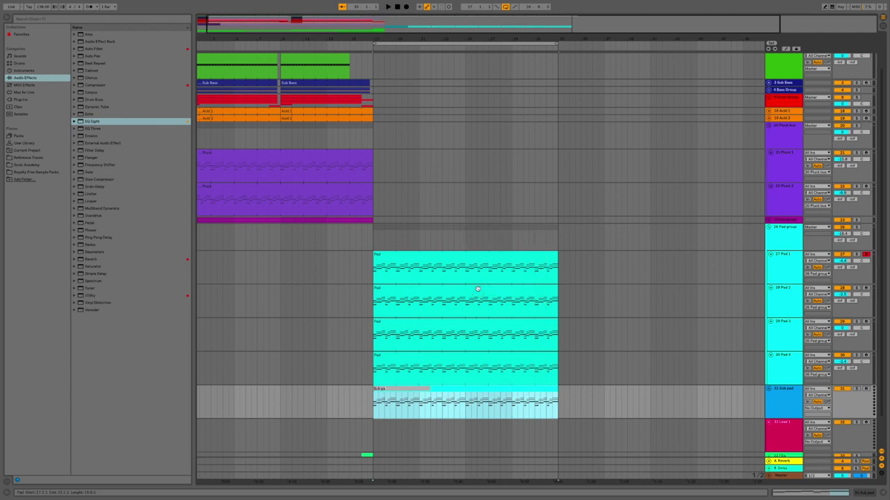
text(d)
key(Return)
- Apply the Sub pad track's blue color to its clip
right_click(427, 391)
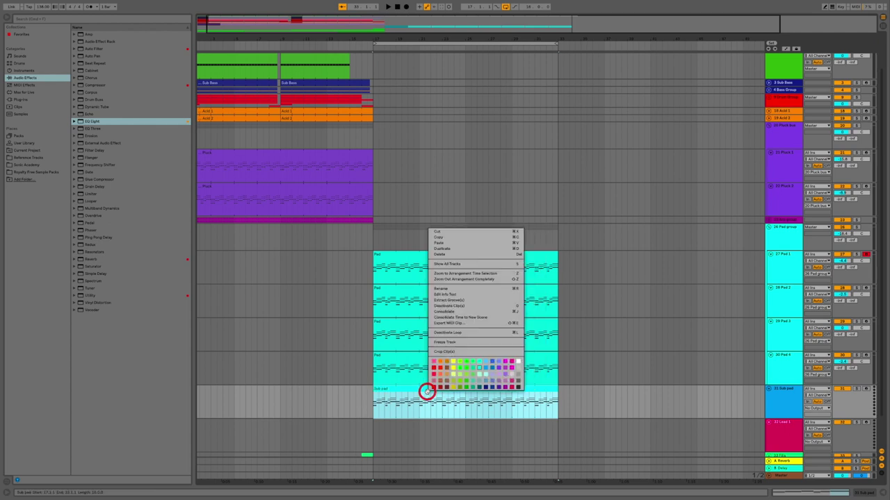
click(407, 390)
right_click(790, 397)
click(822, 382)
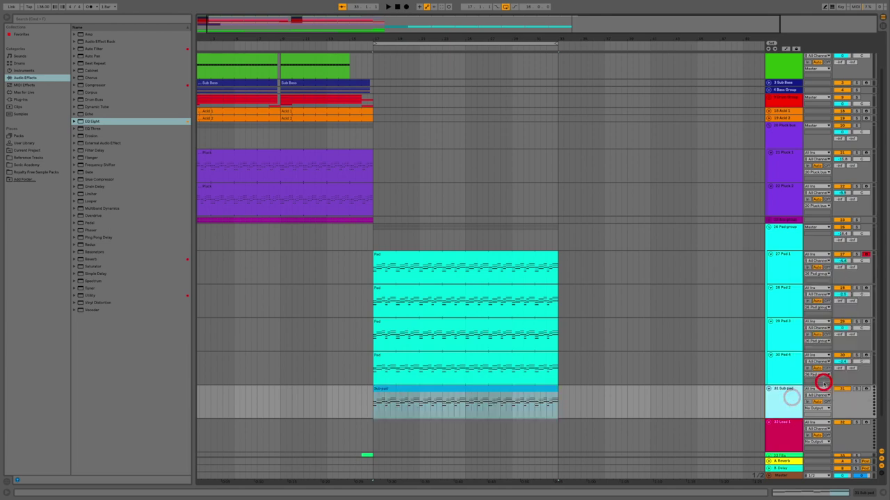
- In the Sub pad clip, delete the upper two notes of the first three chords, keeping only the lowest notes
double_click(478, 390)
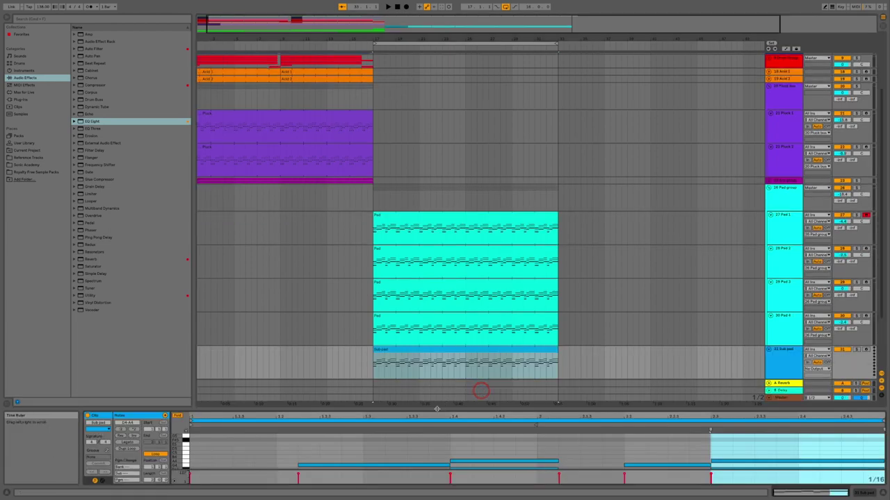
drag(437, 410, 474, 213)
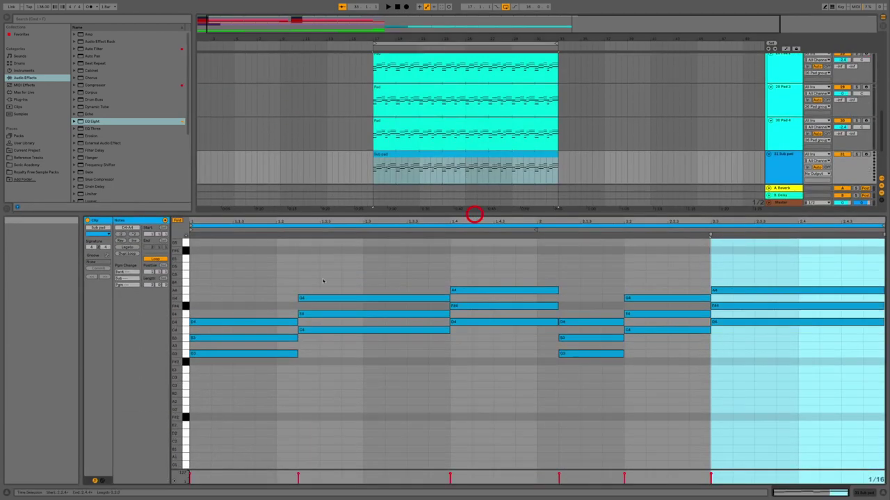
drag(260, 310, 278, 345)
key(Delete)
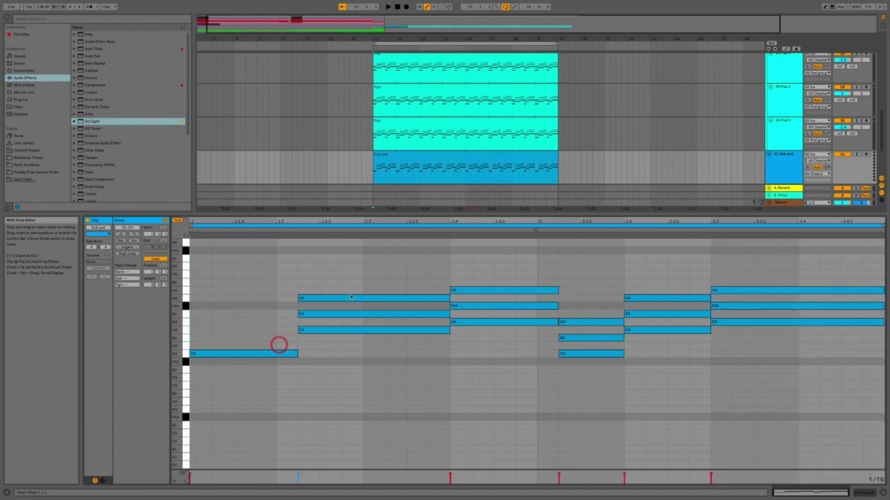
drag(356, 290, 359, 315)
key(Delete)
drag(505, 285, 508, 306)
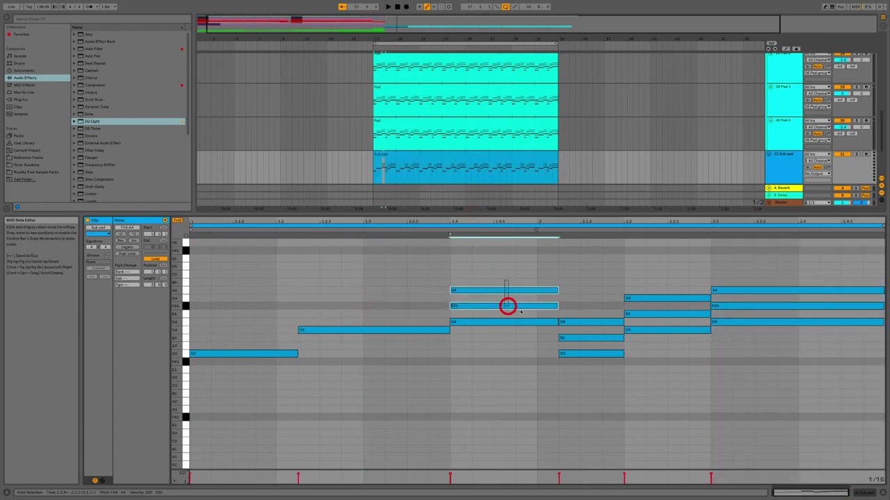
key(Delete)
- Delete the upper two notes of the last three chords in the Sub pad clip, keeping only the lowest notes
drag(590, 315, 590, 340)
key(Delete)
drag(665, 284, 663, 324)
key(Delete)
drag(733, 285, 732, 304)
key(Delete)
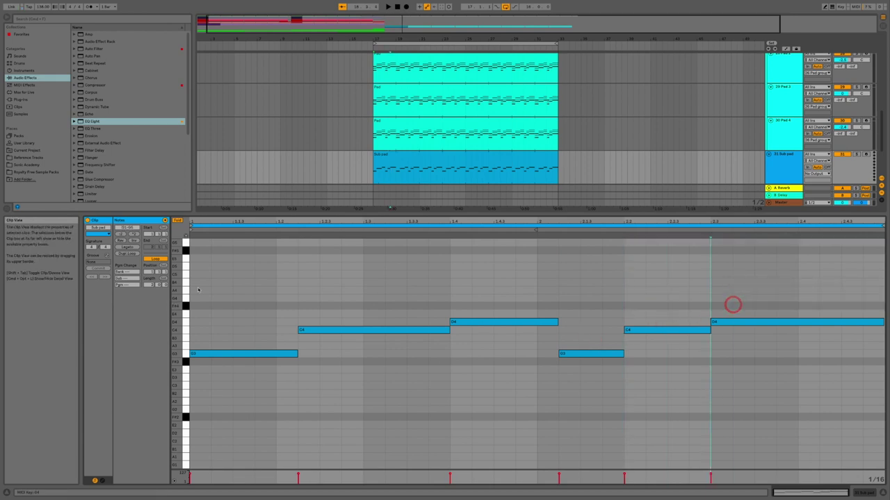
- Transpose all remaining notes in the Sub pad clip down one octave and shrink the note editor
drag(198, 290, 745, 401)
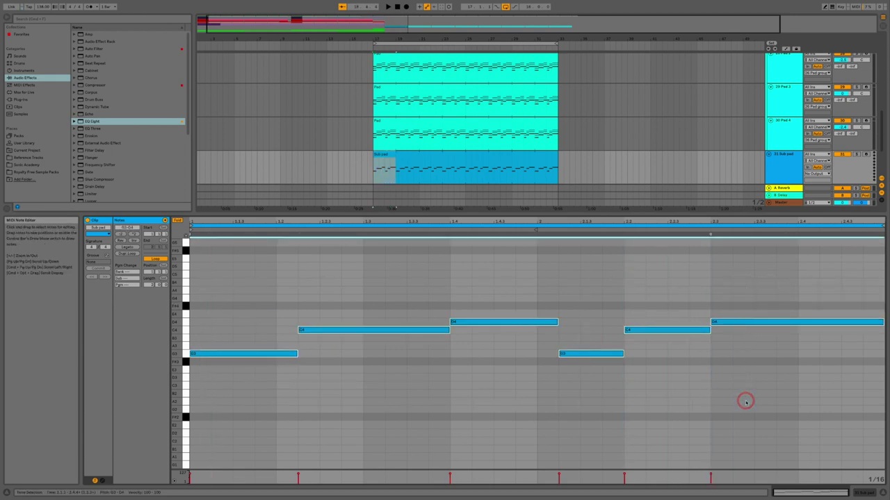
key(shift+Down)
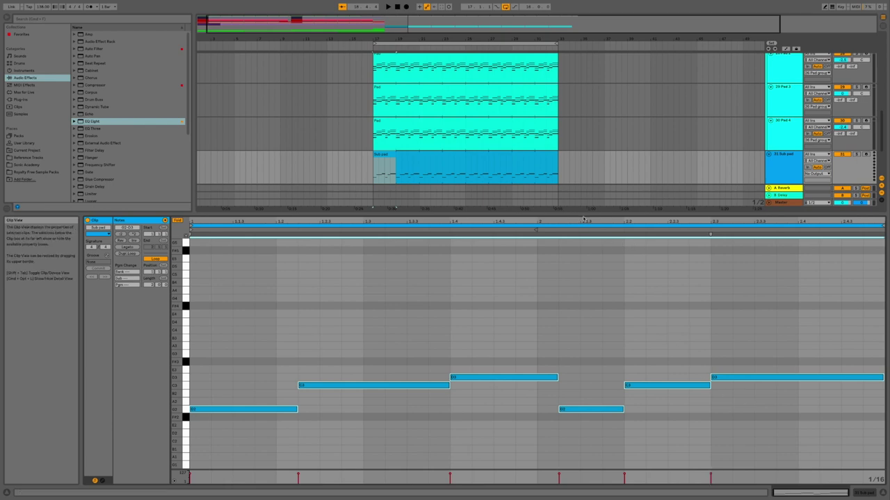
drag(582, 213, 619, 420)
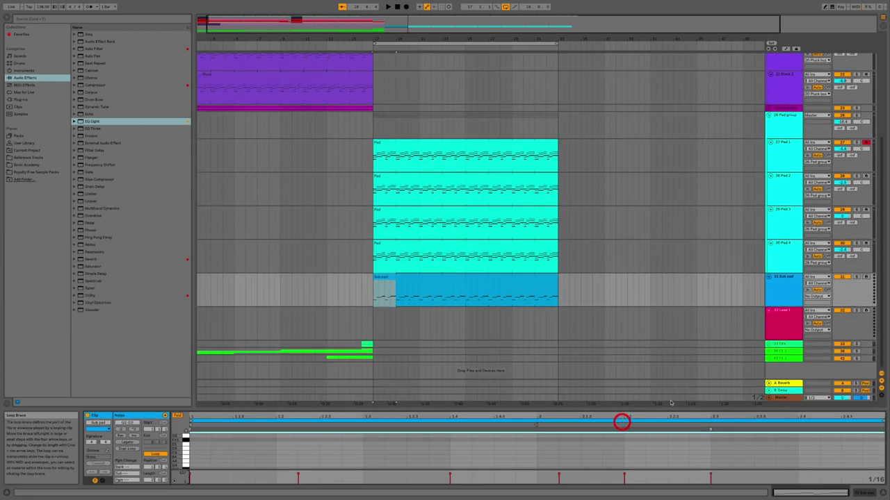
- Search the whole browser library for "cast away" and load the Cast Away.adg preset onto the Sub pad track
click(787, 300)
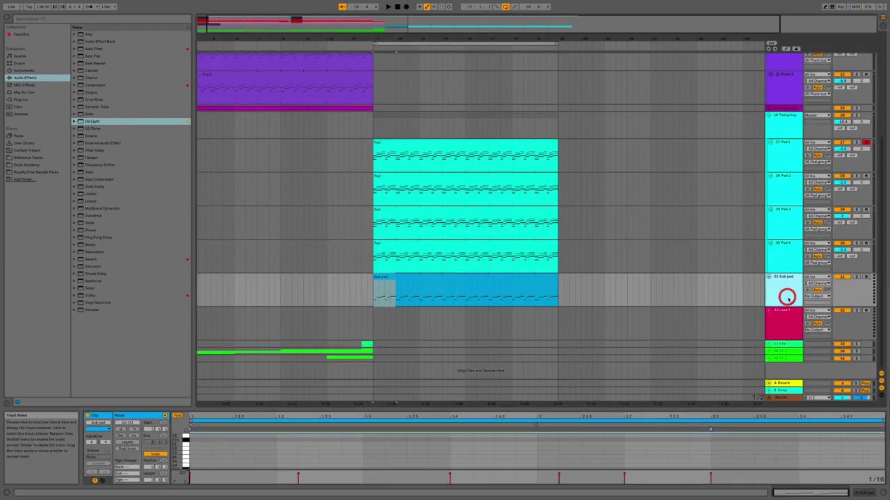
click(74, 21)
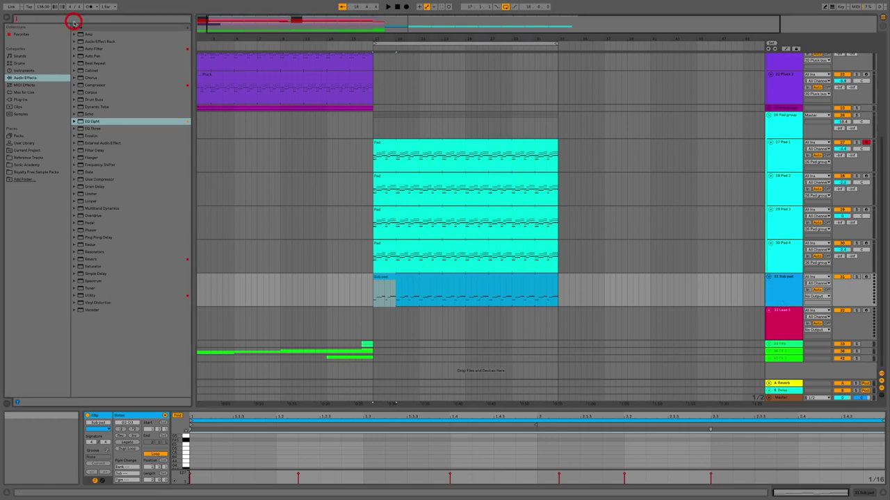
text(pad swe)
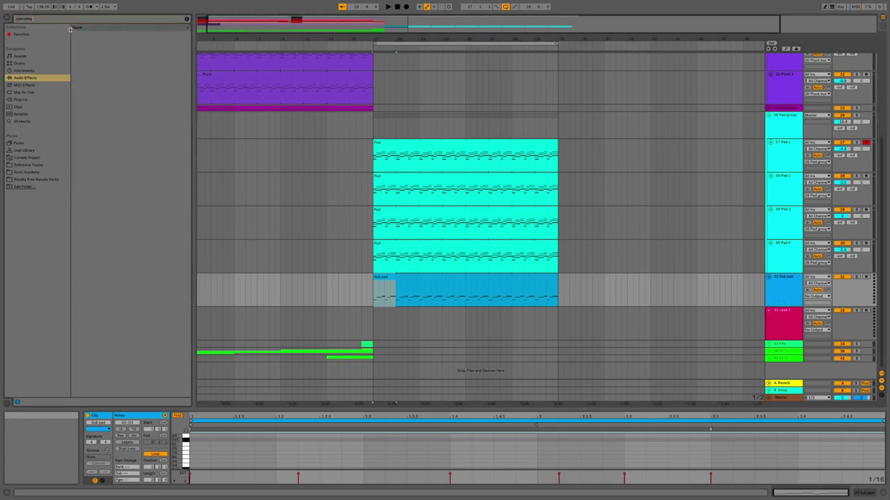
click(37, 121)
click(131, 33)
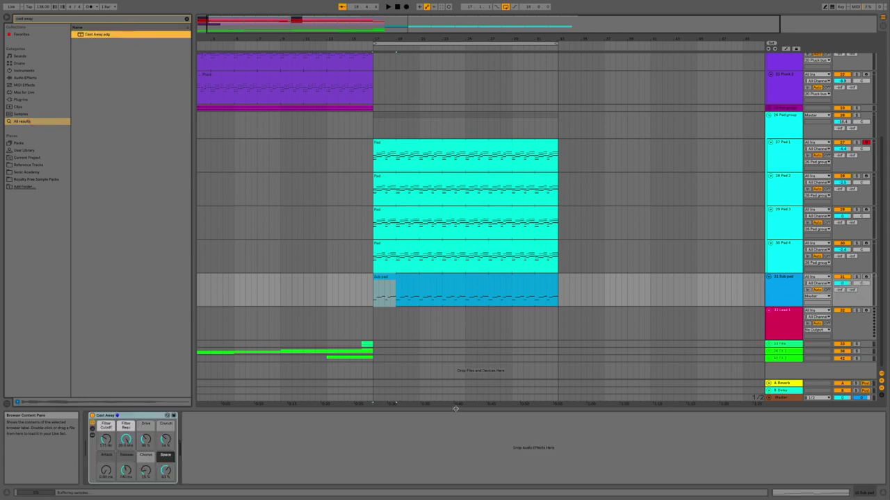
- Solo the Sub pad track and lower its volume, auditioning the clip from bar 17
click(462, 343)
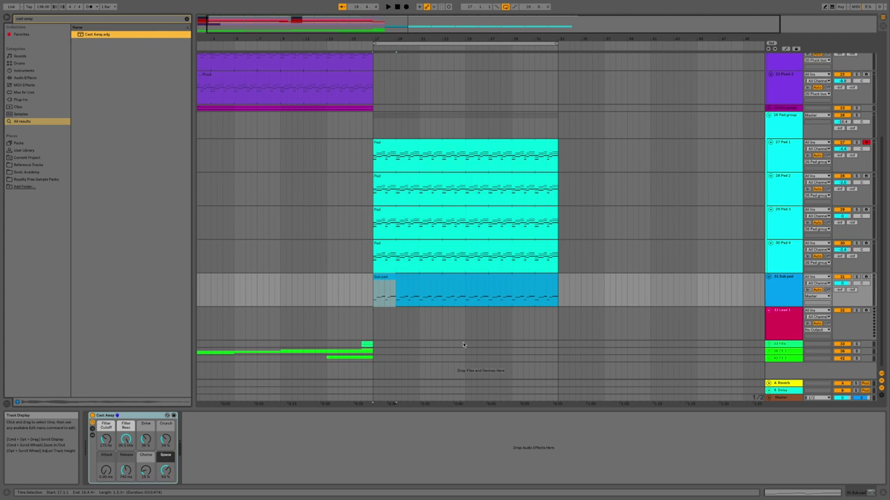
click(858, 277)
click(848, 283)
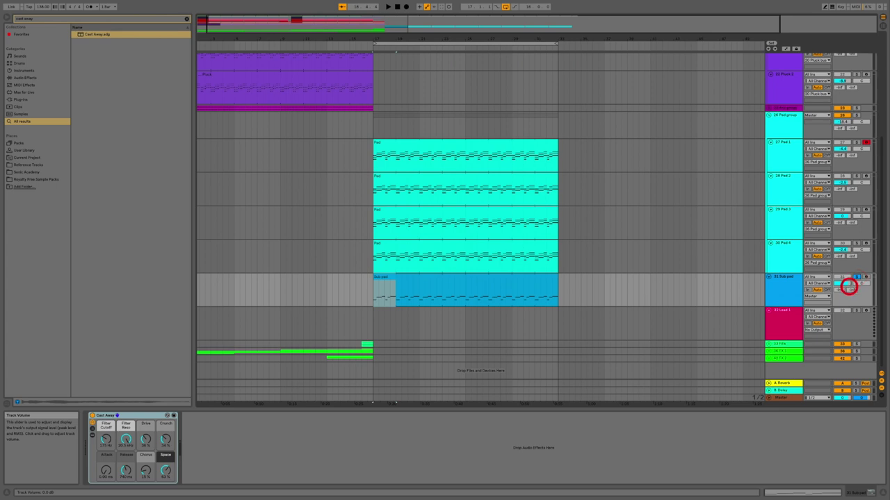
drag(848, 283, 848, 284)
click(373, 46)
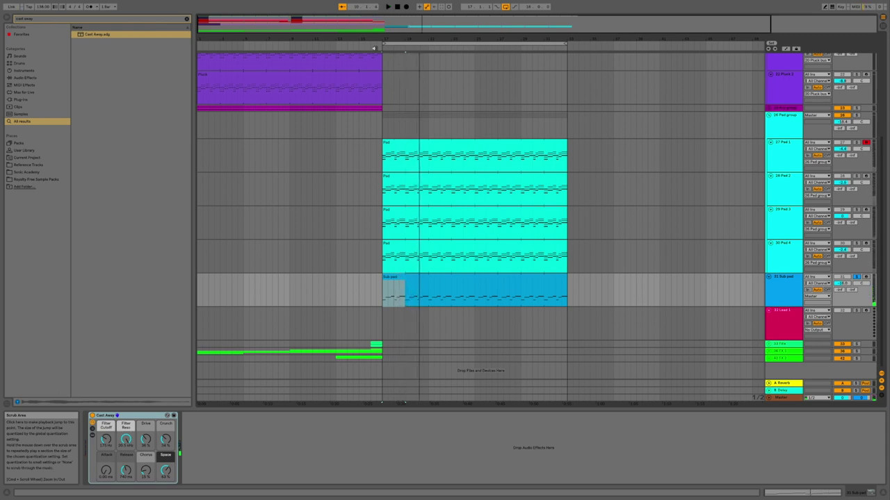
- Clear the browser search and add an EQ Eight audio effect after Cast Away on the Sub pad track
click(4, 19)
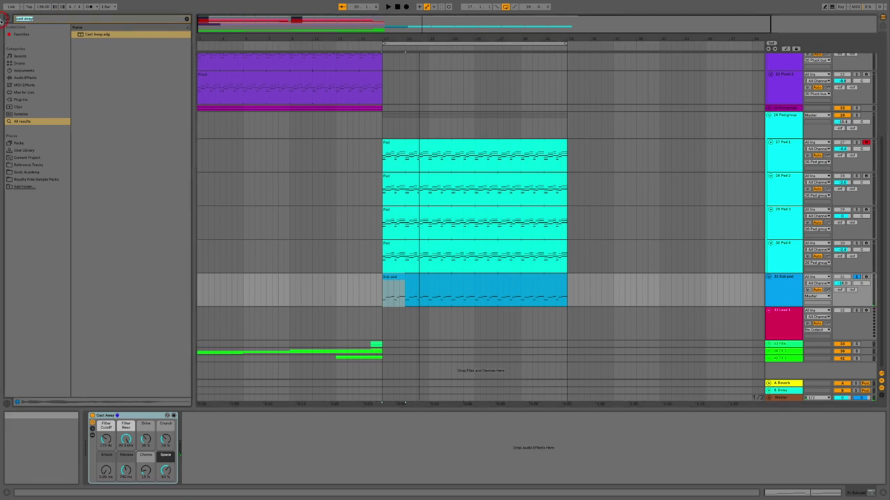
click(38, 77)
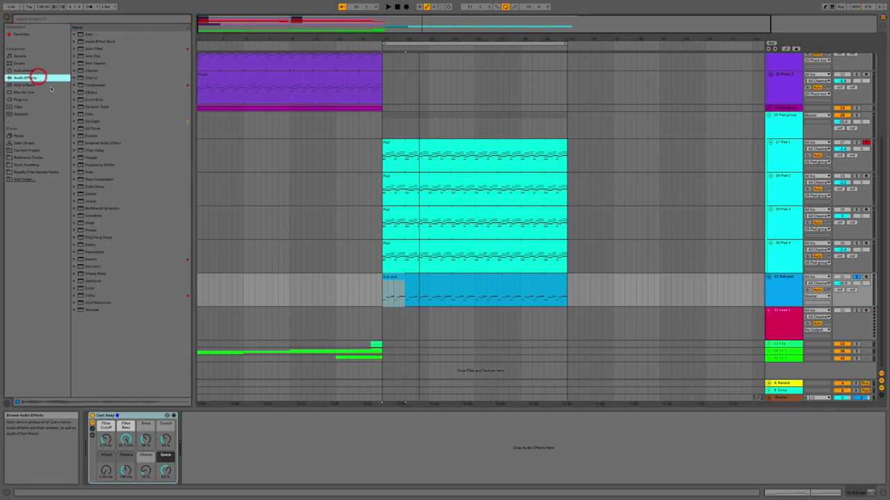
click(93, 121)
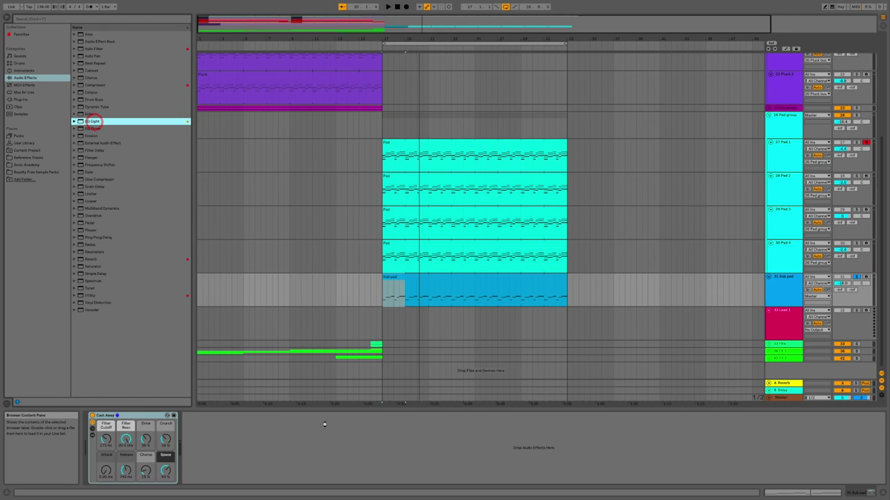
drag(324, 424, 324, 426)
- Change EQ Eight band 4 to a high-cut filter and lower its cutoff to about 2.8 kHz during playback
click(316, 444)
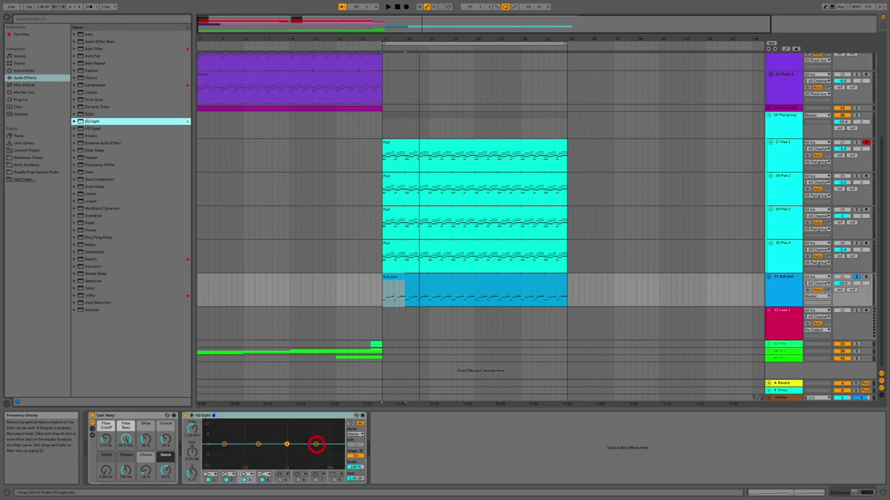
click(267, 475)
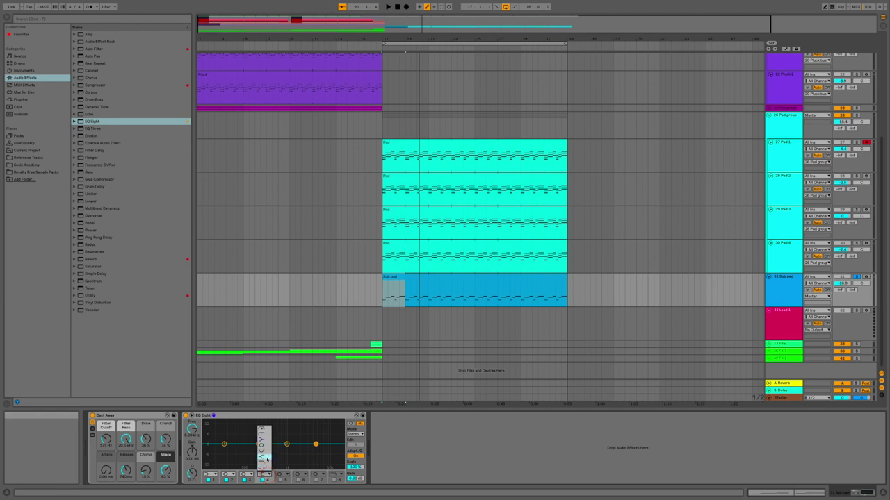
click(265, 461)
key(space)
drag(315, 449, 304, 448)
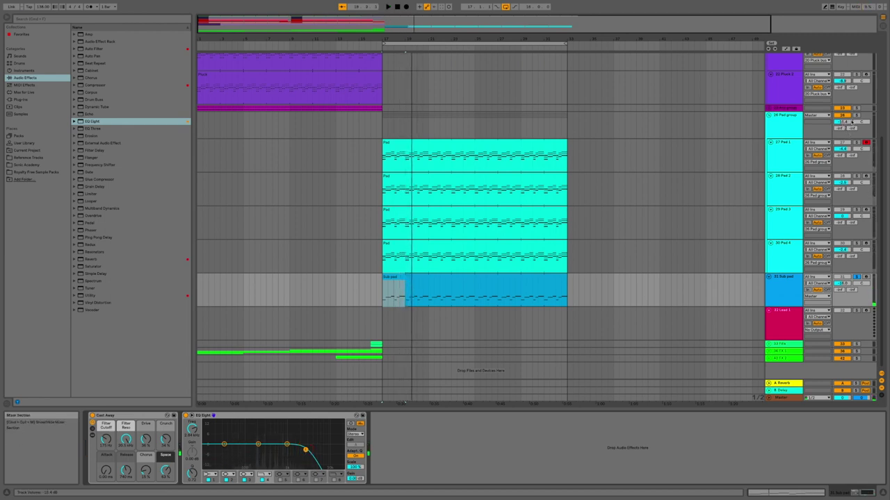
- Unsolo the Sub pad track and play the section from bar 17 with all the pads
click(858, 277)
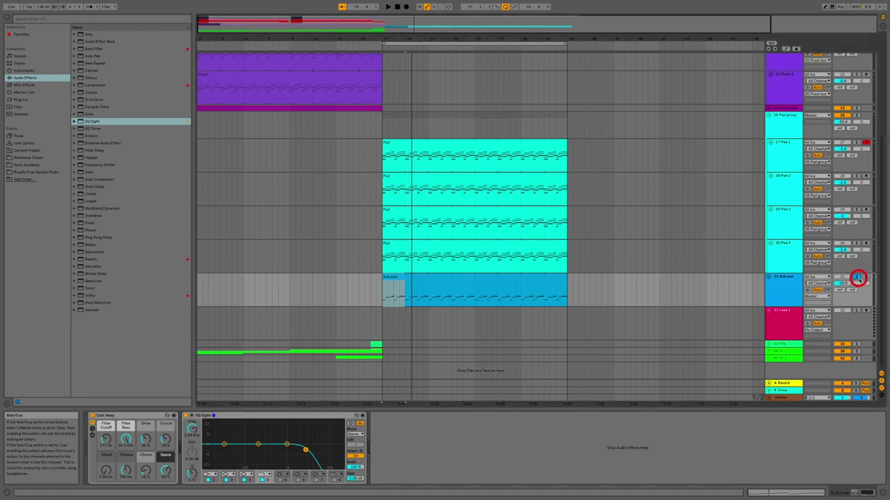
click(385, 46)
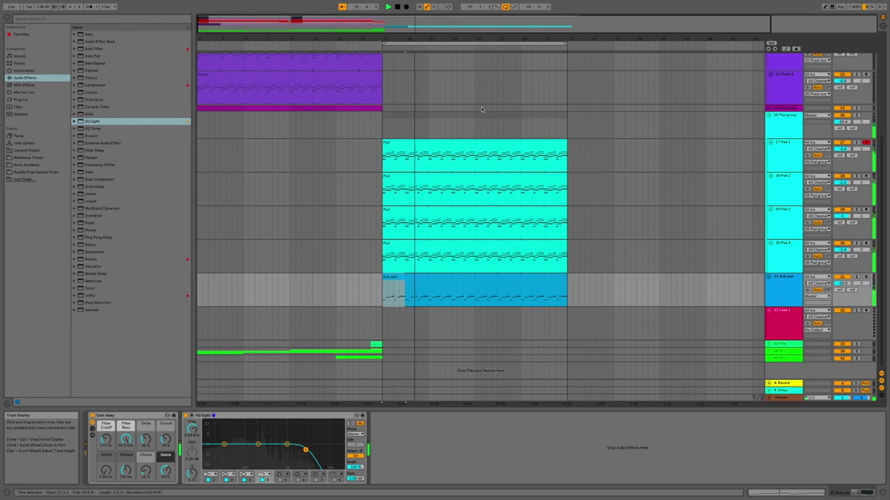
- Adjust the Sub pad track's volume while the full pad section plays
drag(843, 283, 848, 285)
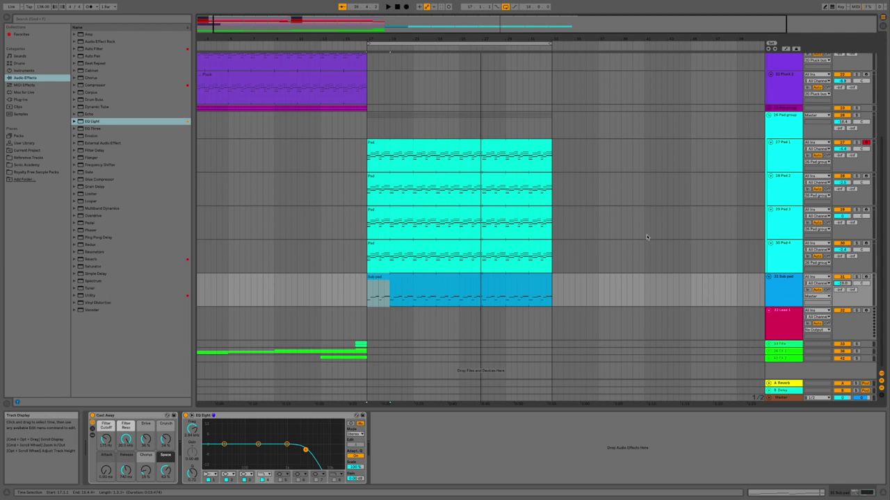
- Search all browser content for "analog flute lead" and load the Analog Flute Lead preset onto the Lead 1 track
click(54, 20)
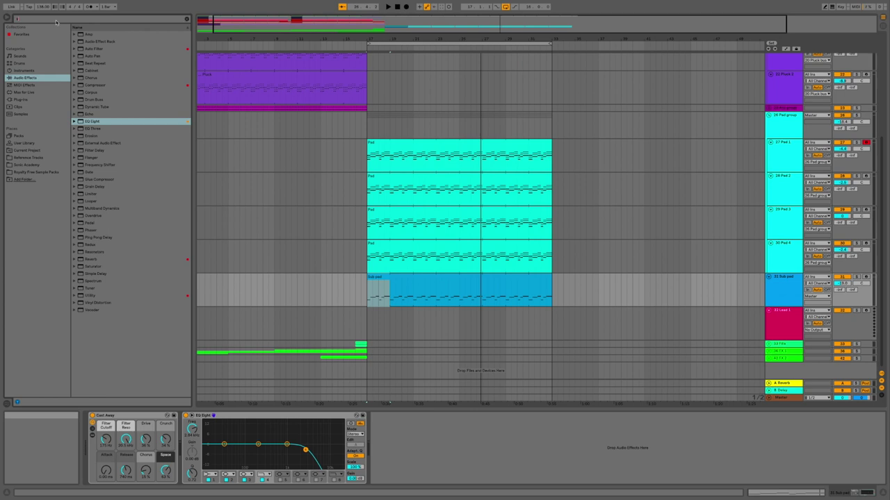
text(pingpong delay)
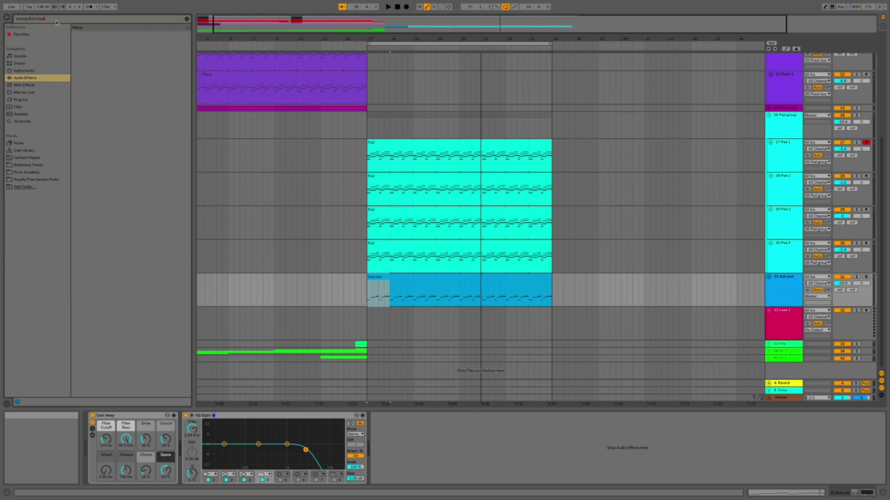
click(36, 121)
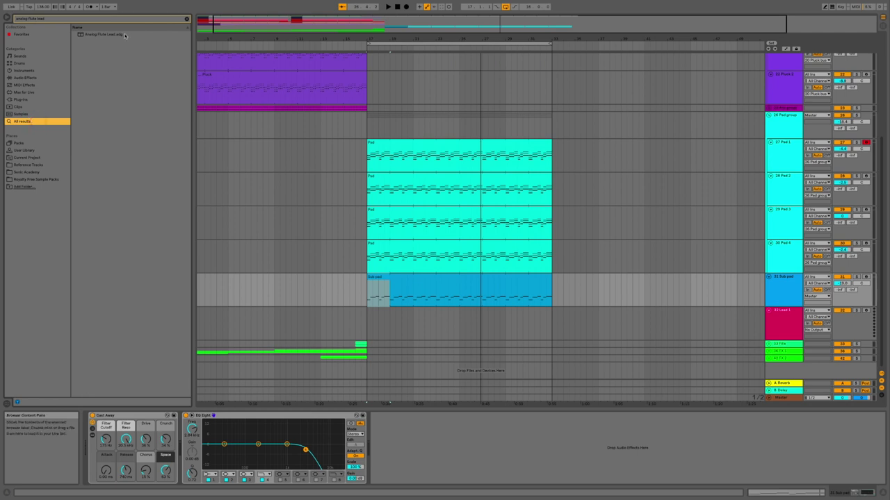
drag(125, 35, 783, 322)
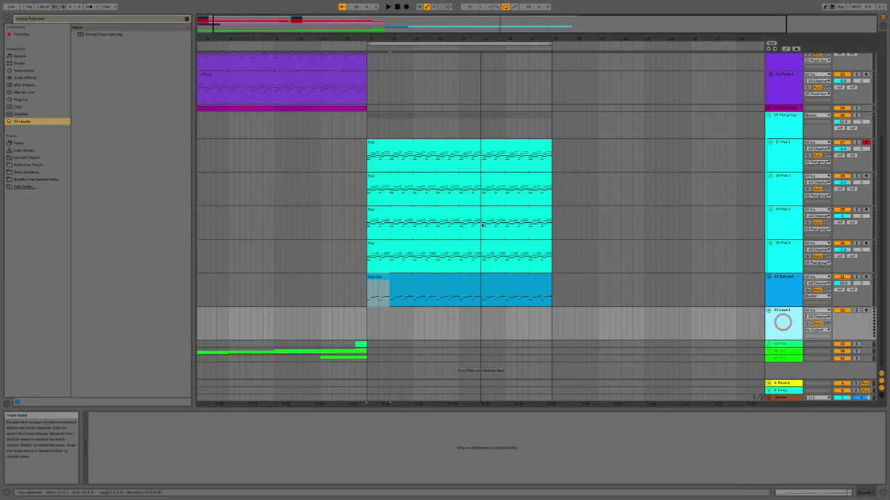
click(134, 35)
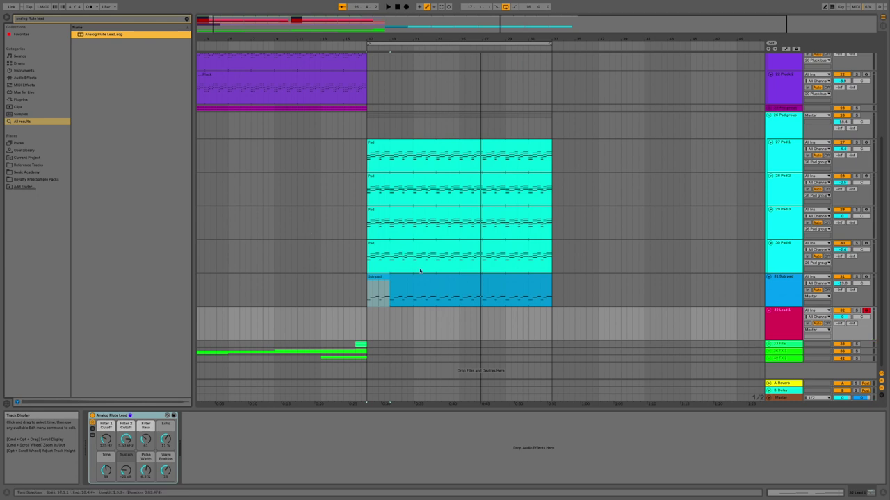
click(366, 318)
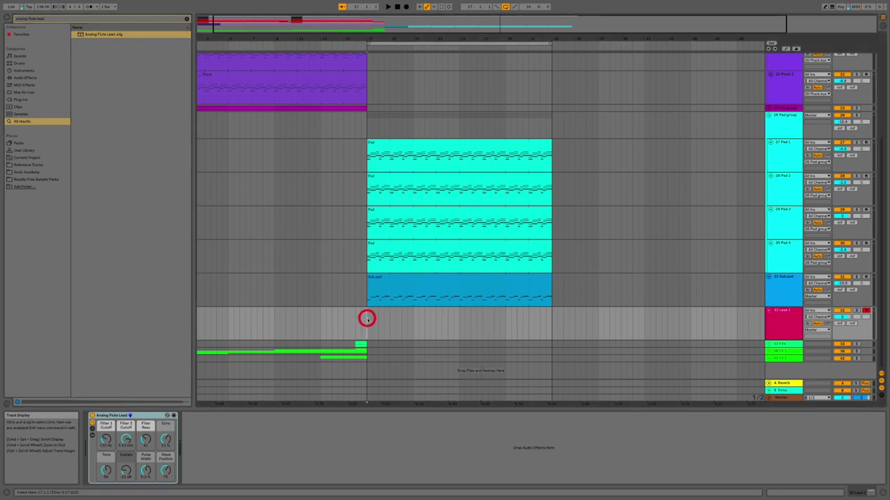
click(412, 253)
drag(414, 248, 413, 326)
right_click(379, 312)
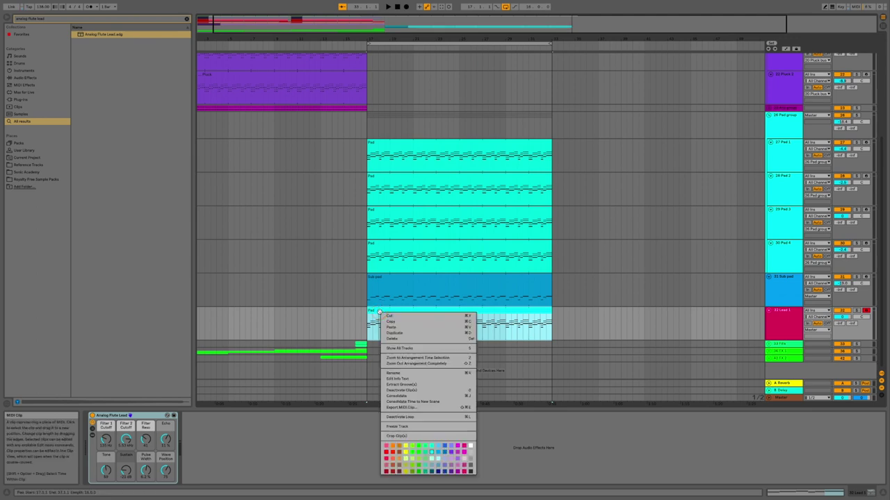
key(Escape)
key(Delete)
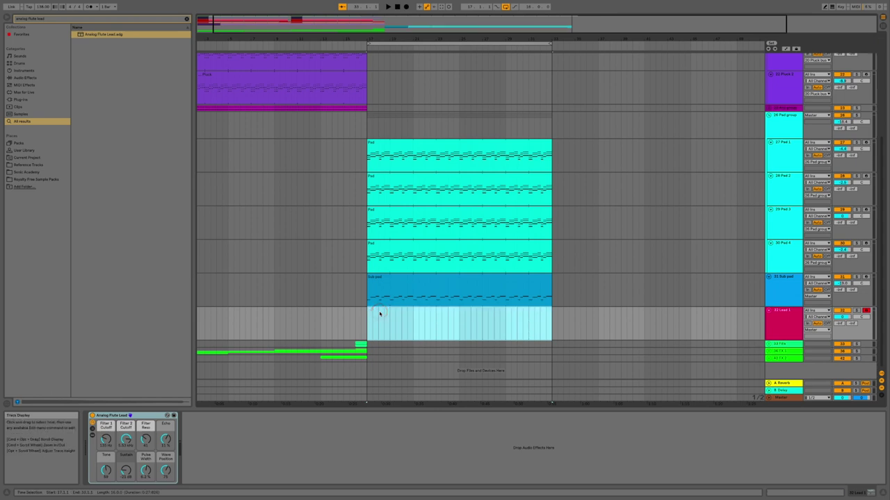
- Copy the Pluck clip from the lower pluck track to bar 17 on the Lead 1 track
scroll(254, 85, left, 2)
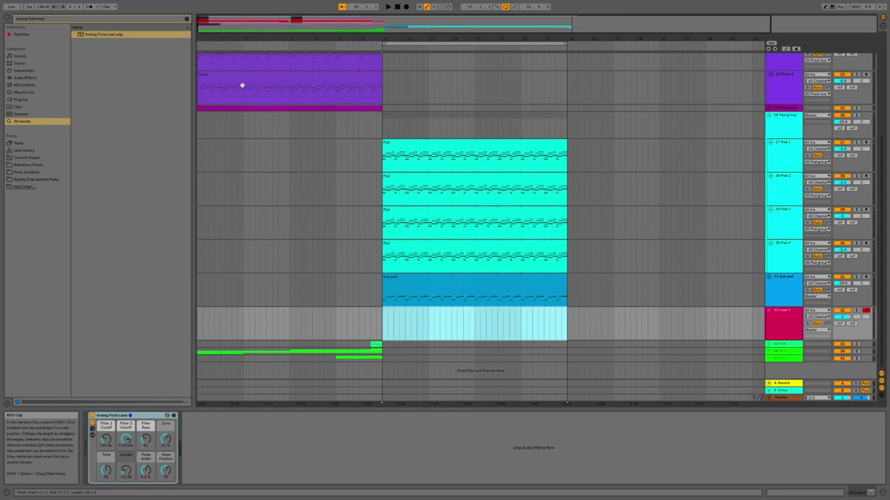
drag(229, 82, 412, 322)
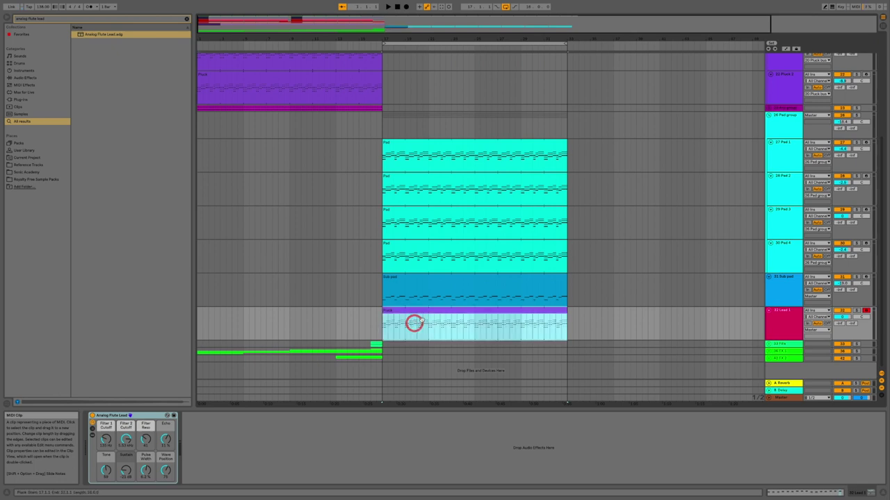
- Recolour the copied clip on the Lead 1 track crimson and rename it Lead
right_click(427, 316)
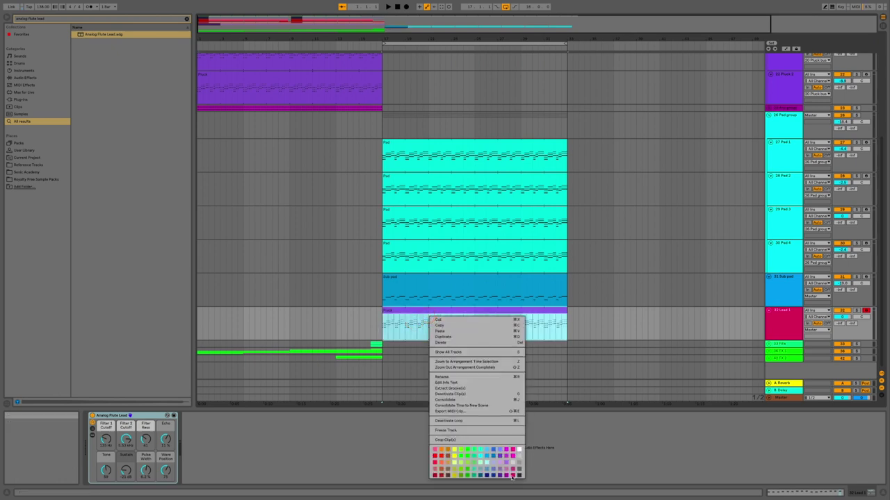
click(510, 476)
right_click(440, 315)
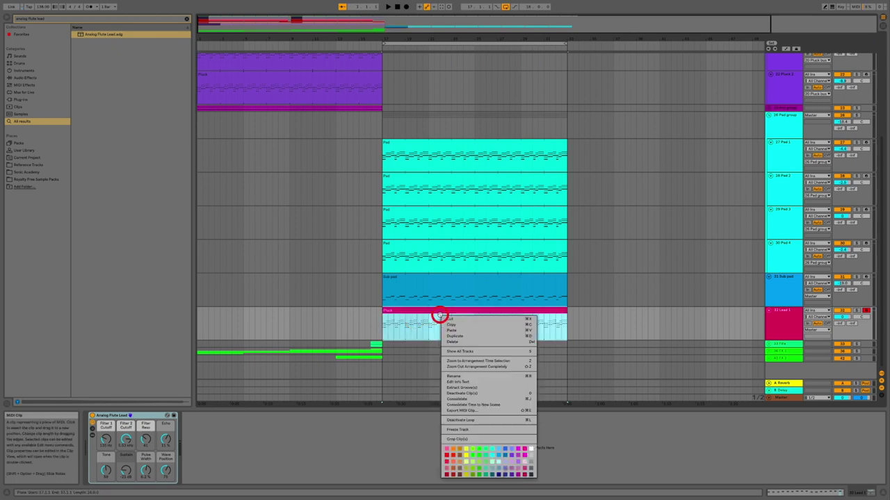
click(484, 377)
text(Lead)
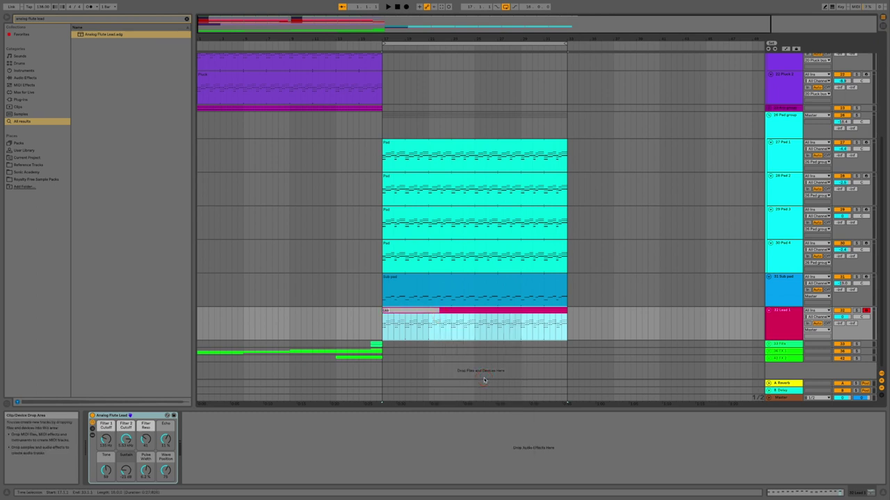
key(Return)
- Open the Lead clip's MIDI notes and enlarge the note editor to show all the chords
double_click(440, 314)
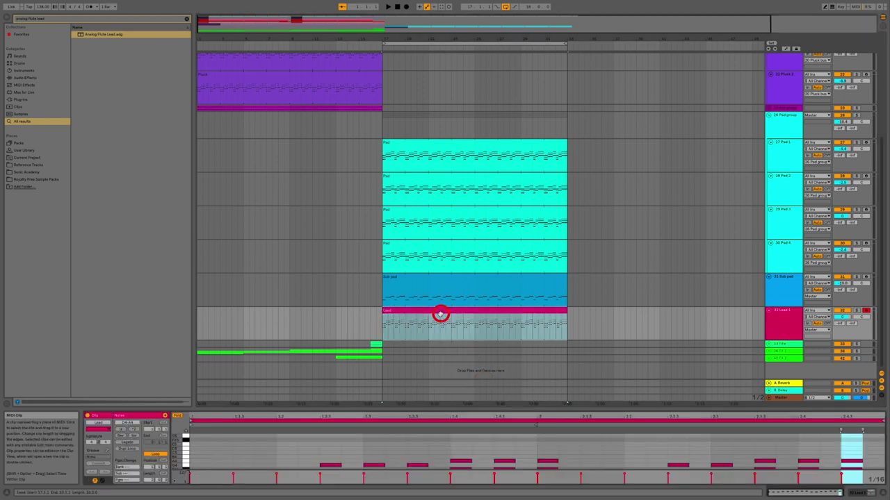
click(460, 339)
drag(460, 339, 461, 208)
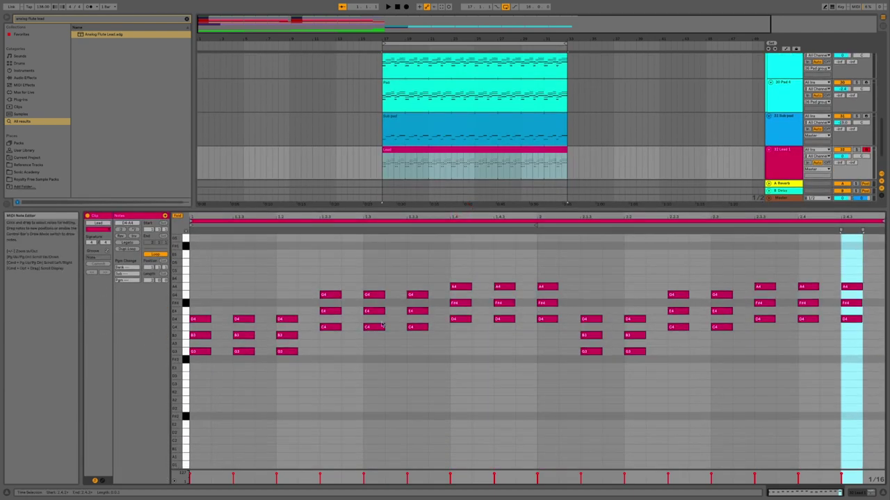
drag(299, 306, 252, 389)
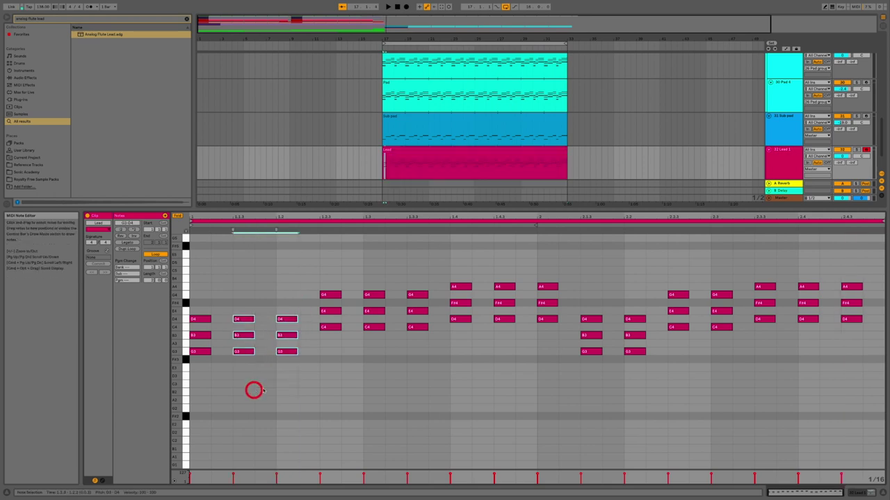
click(270, 384)
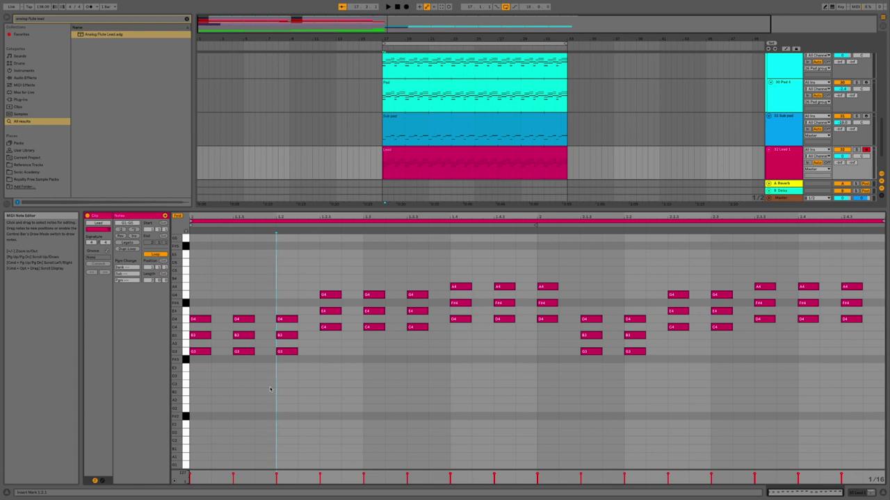
drag(249, 285, 254, 342)
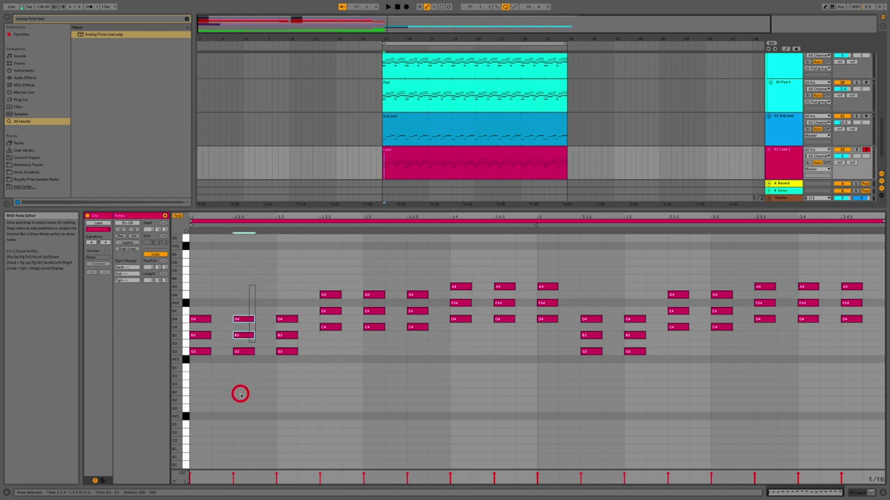
drag(240, 394, 192, 397)
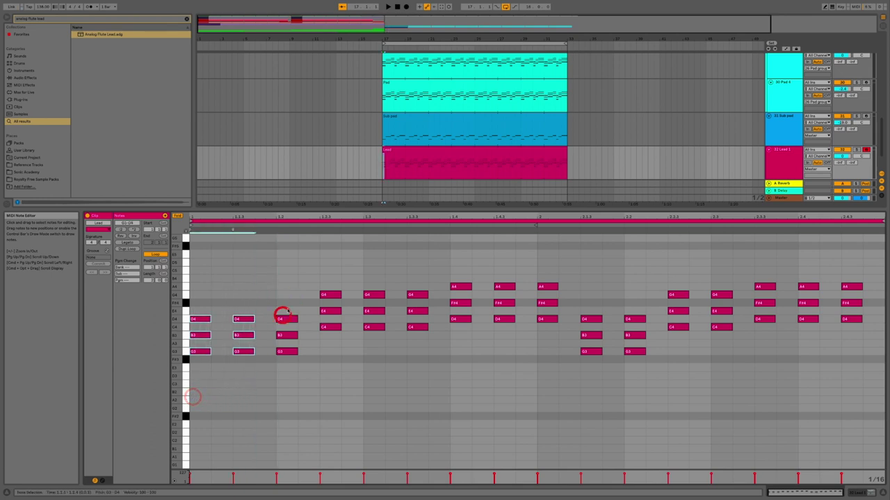
drag(298, 293, 192, 389)
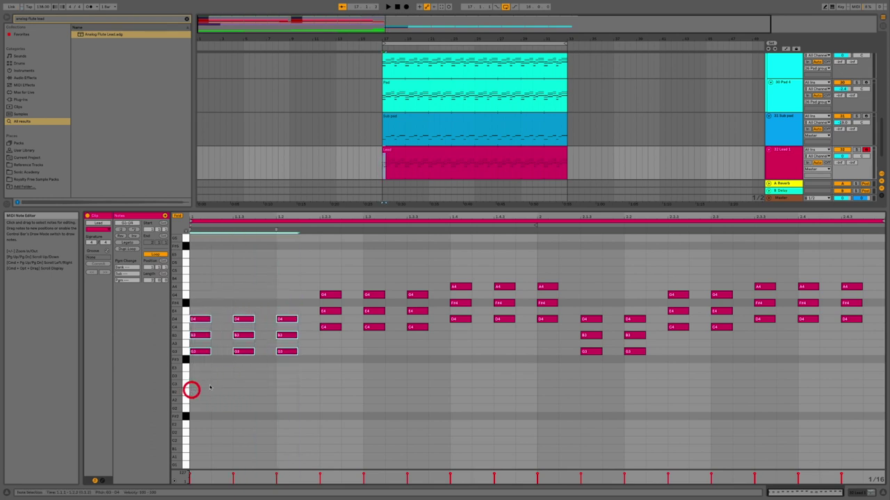
click(285, 368)
- Invert the third chord of the Lead clip by raising its lowest note, G3, an octave to G4
click(287, 351)
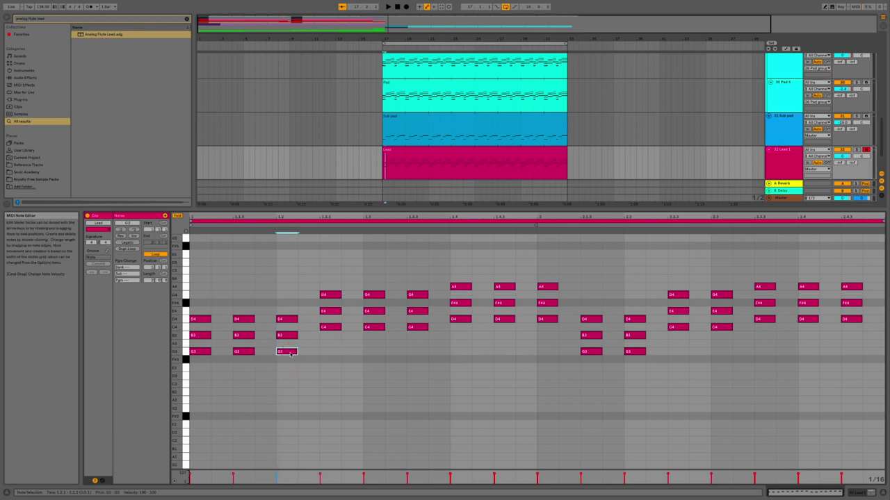
click(281, 403)
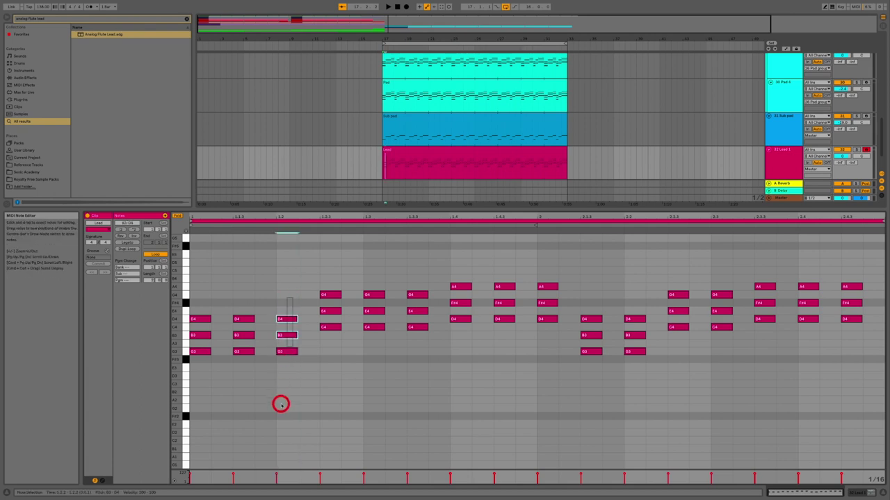
click(285, 373)
click(288, 353)
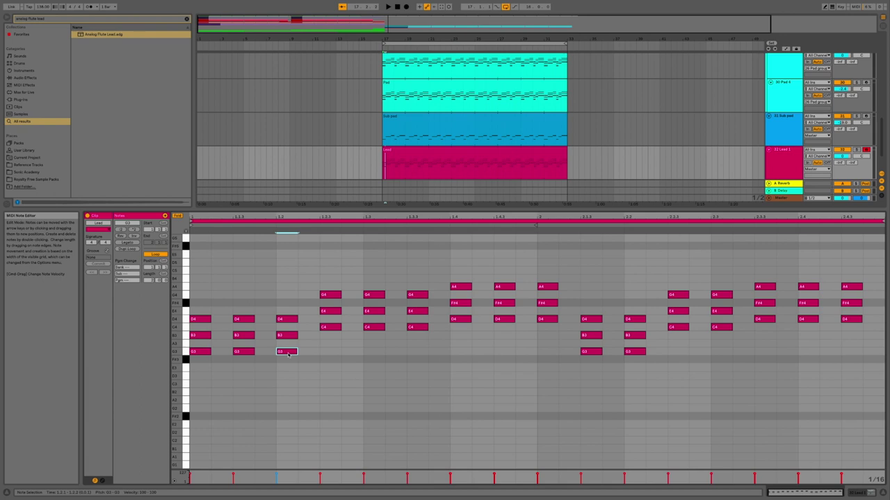
drag(288, 353, 288, 296)
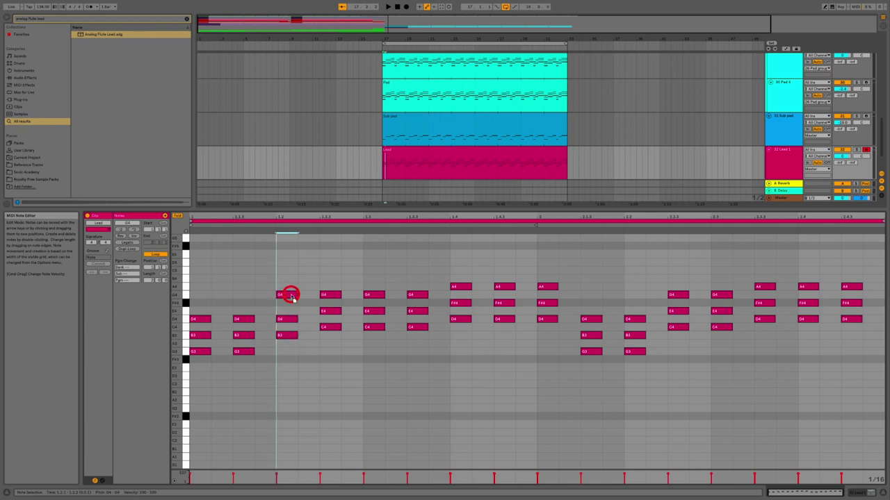
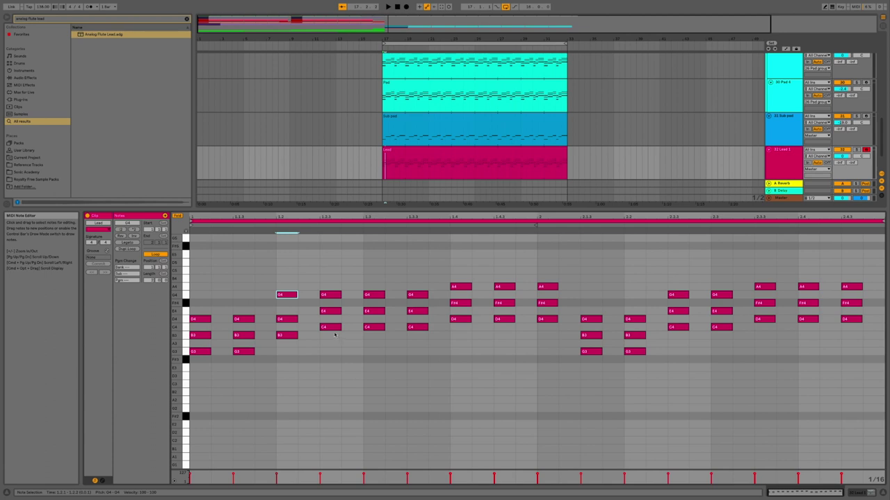
- With a fixed 1/32 grid, shorten the third chord's notes to 1/32 and copy them one sixteenth further along
right_click(353, 364)
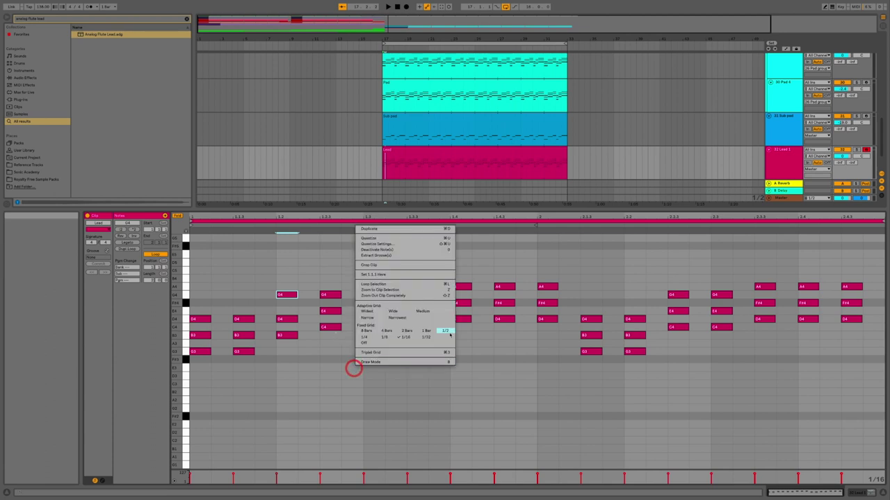
click(422, 337)
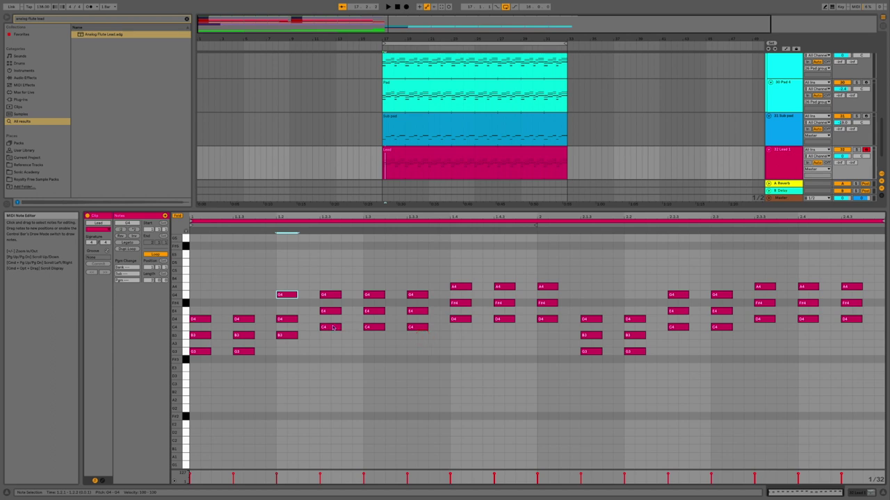
drag(305, 290, 285, 336)
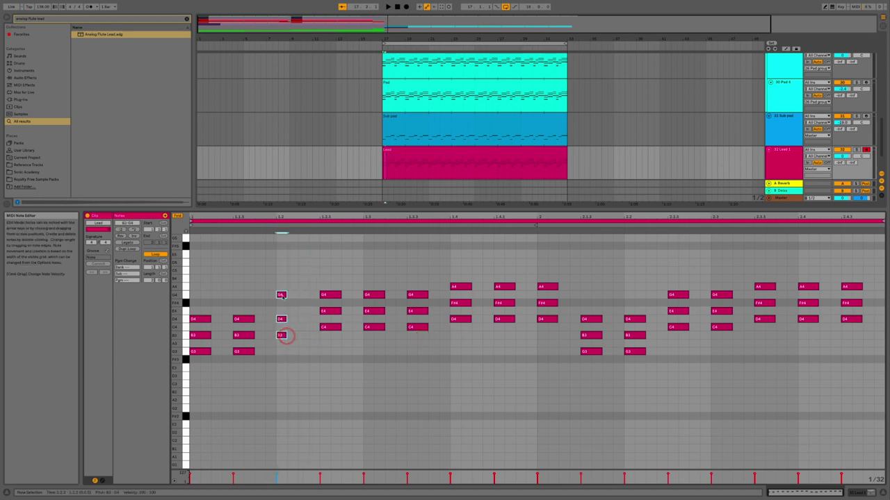
drag(282, 296, 301, 296)
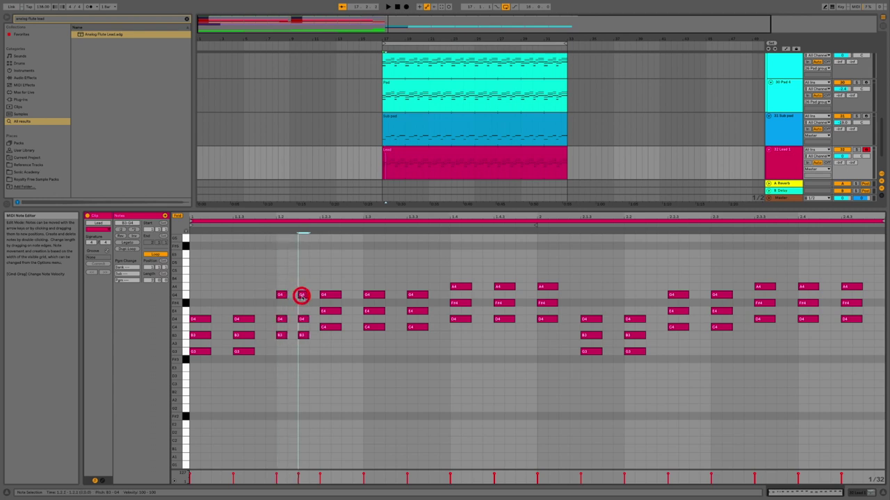
click(335, 353)
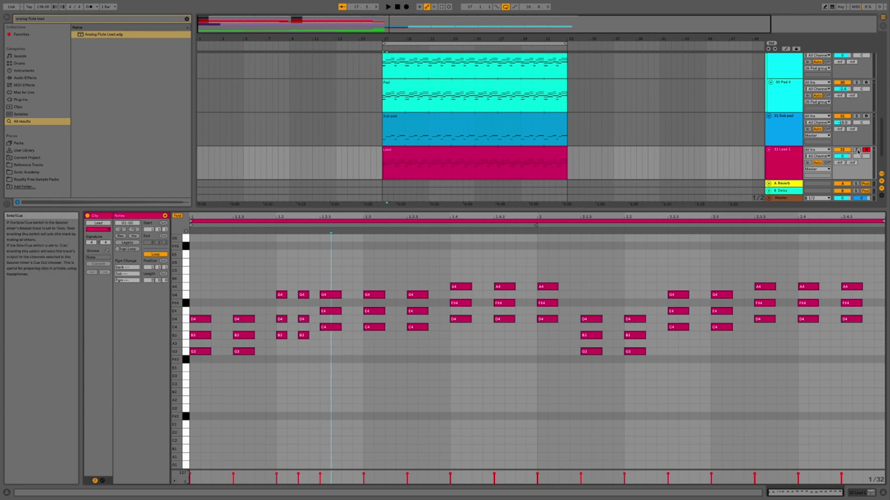
- Solo the Lead 1 track, lower its volume and play the part from bar 17
click(857, 150)
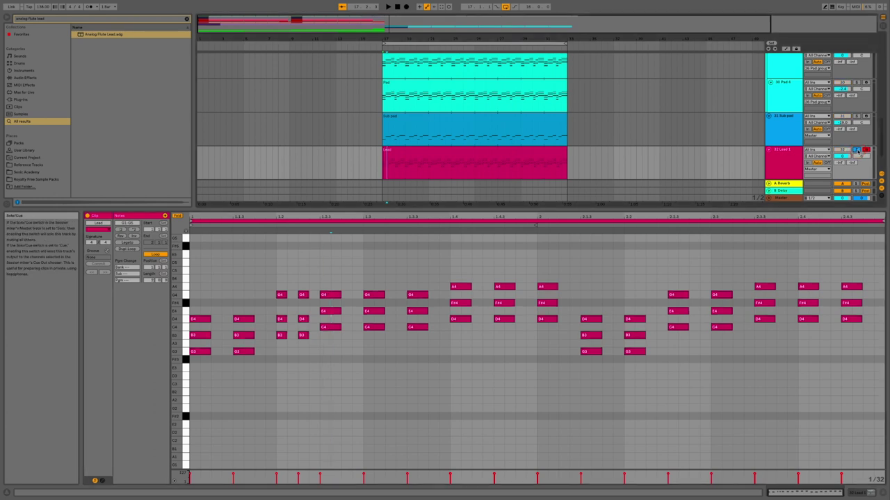
click(845, 157)
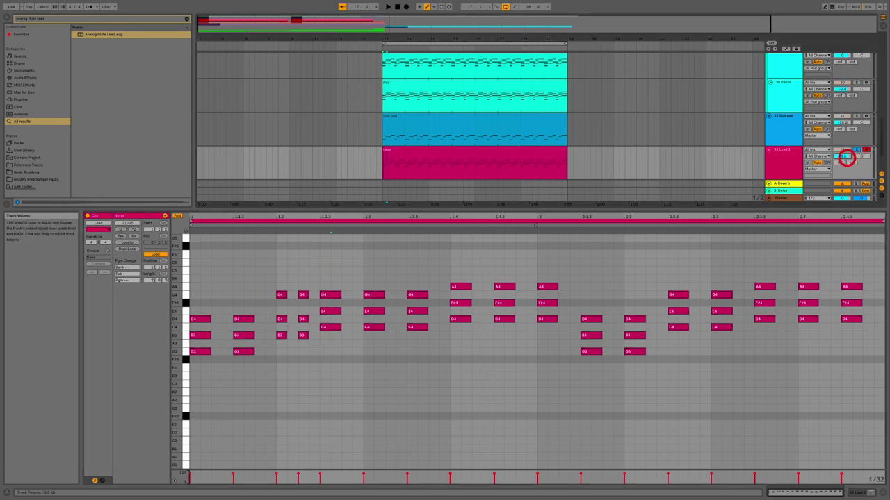
click(381, 47)
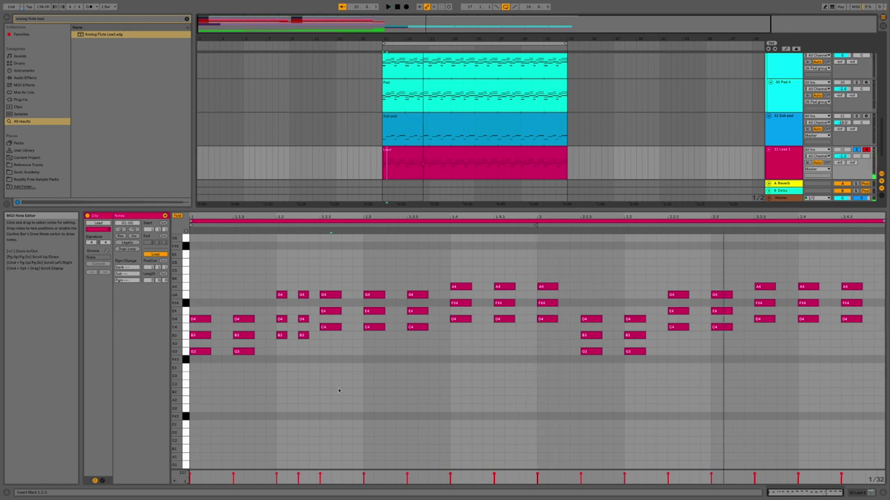
- Raise the C4 of the chord at 1.3.3 to C5, shorten that chord's notes to 1/32 and copy them one sixteenth further along
drag(276, 276, 347, 389)
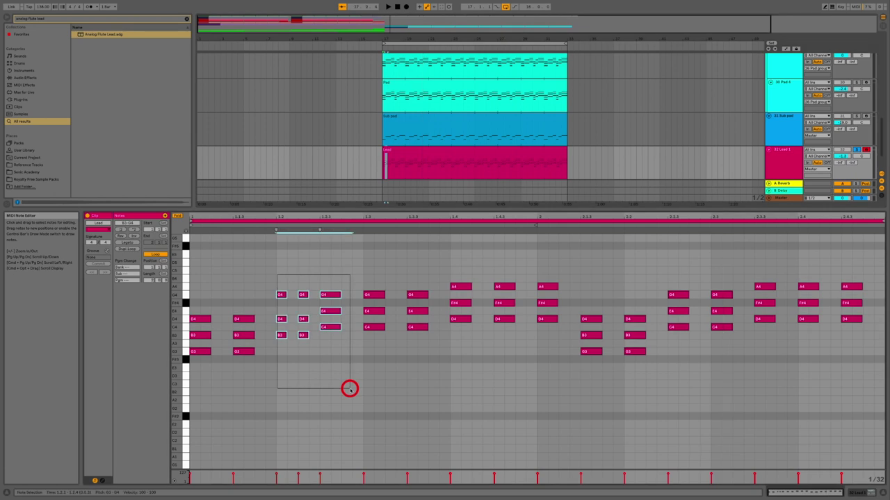
click(380, 383)
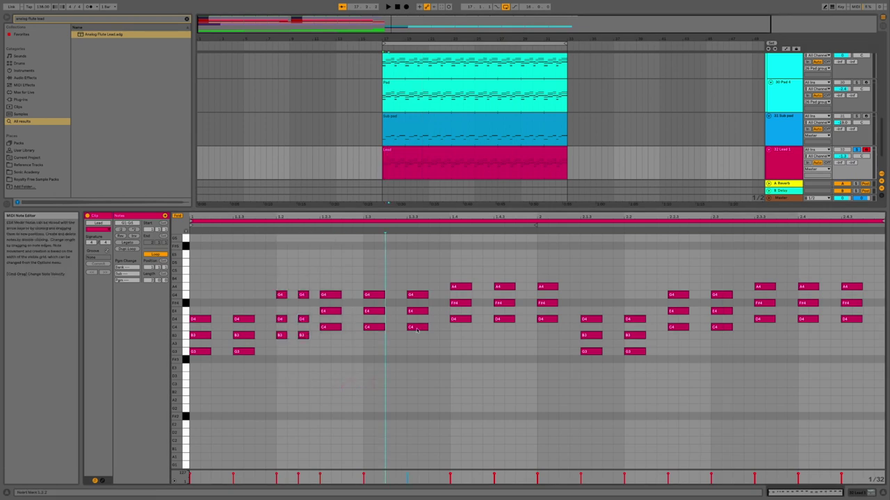
click(417, 329)
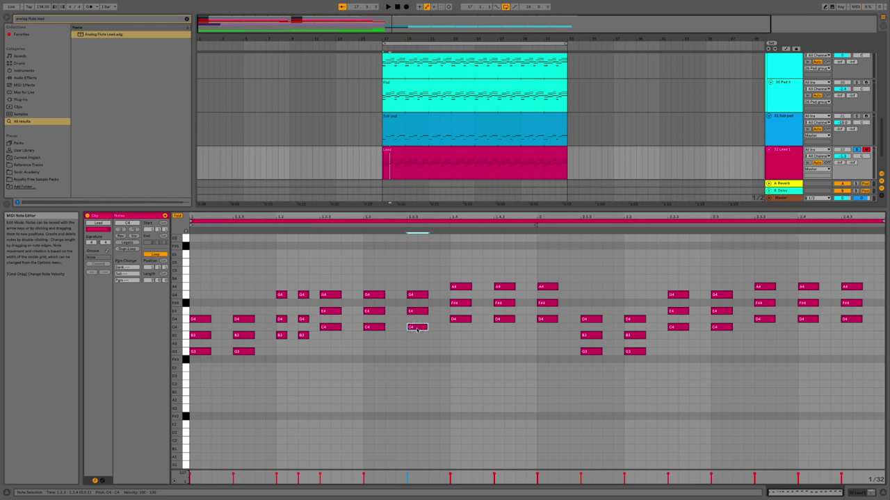
key(shift+Up)
drag(439, 264, 435, 296)
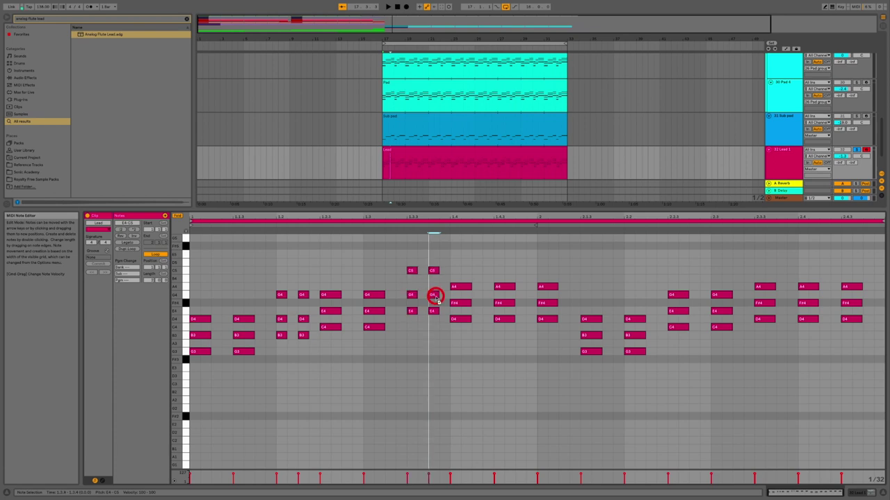
click(427, 331)
key(space)
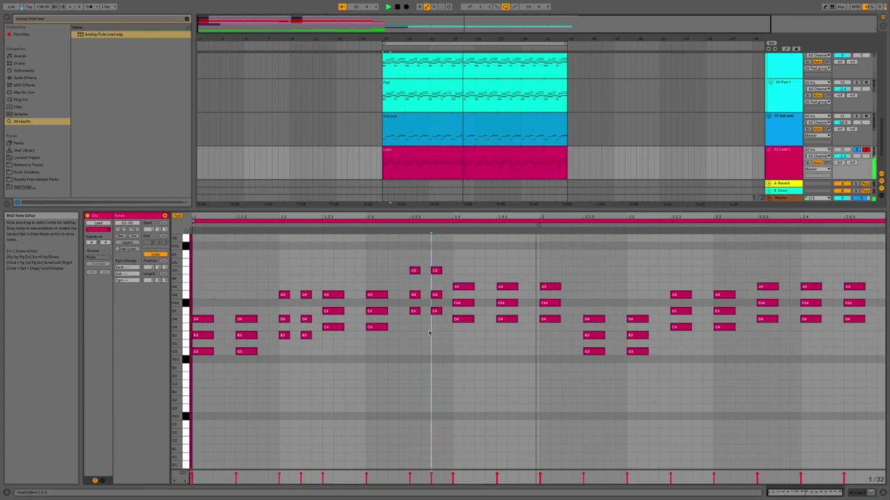
key(space)
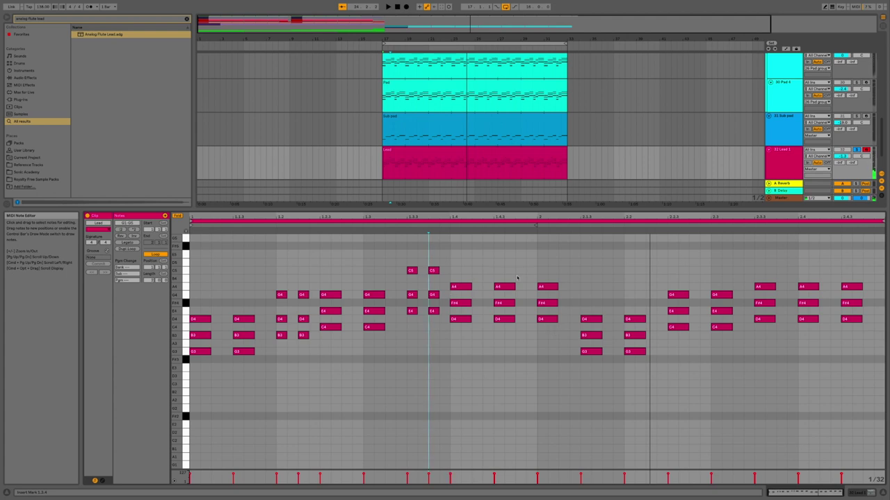
- Shorten the G3, B3 and D4 notes of the chord at 2.1.3 to 1/32 and copy them one sixteenth further along
drag(574, 274, 461, 319)
click(549, 351)
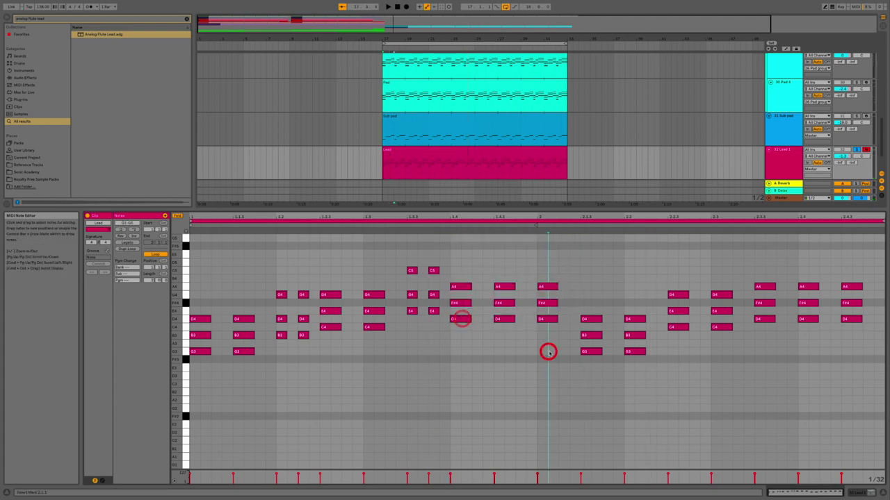
drag(574, 311, 607, 337)
click(593, 353)
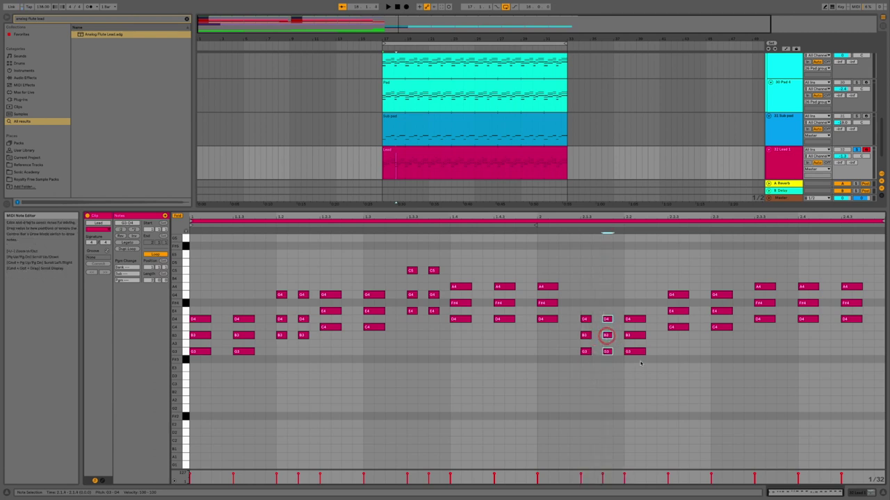
- Invert the three chords from 2.1.3 to 2.2 by raising their G3 notes an octave to G4, and play the part
click(635, 352)
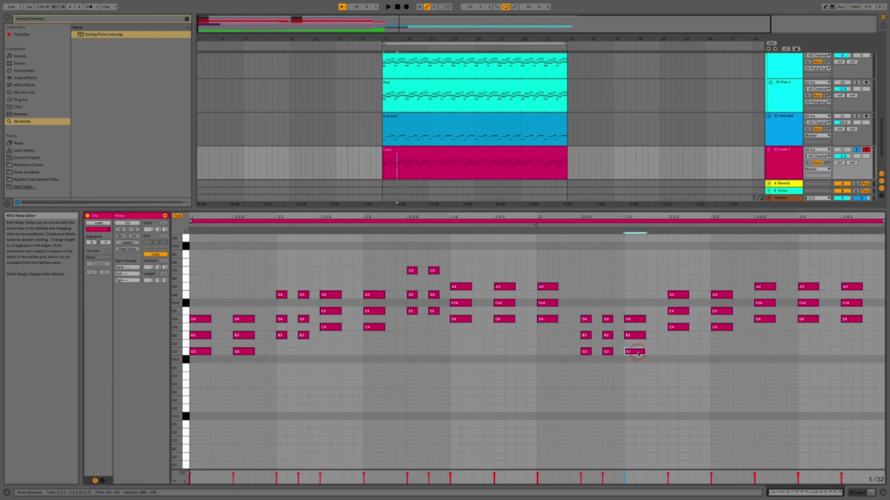
key(shift+Up)
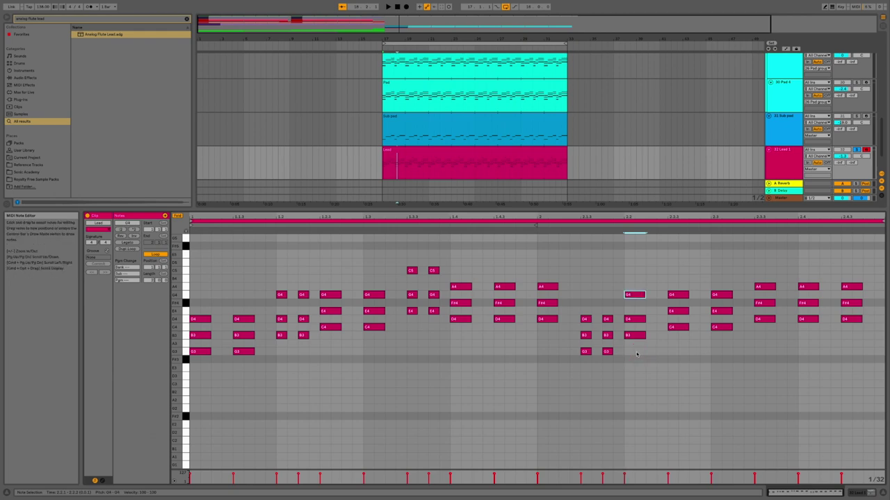
drag(634, 353, 584, 355)
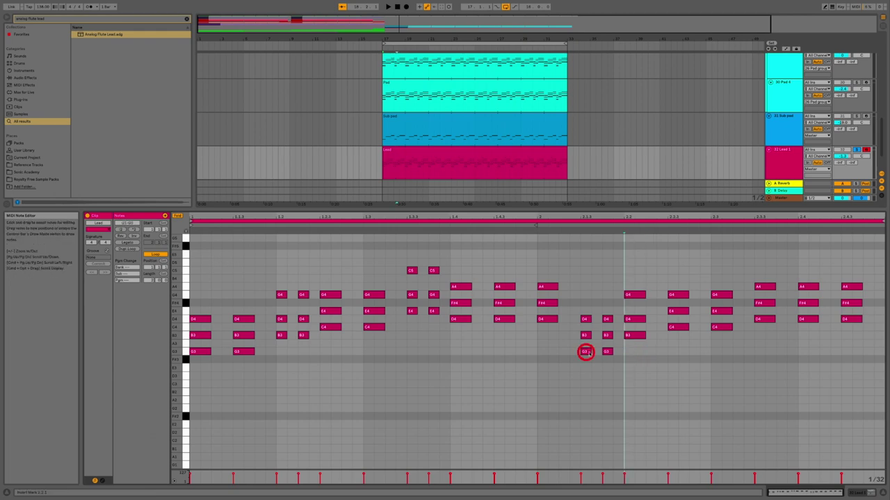
key(shift+Up)
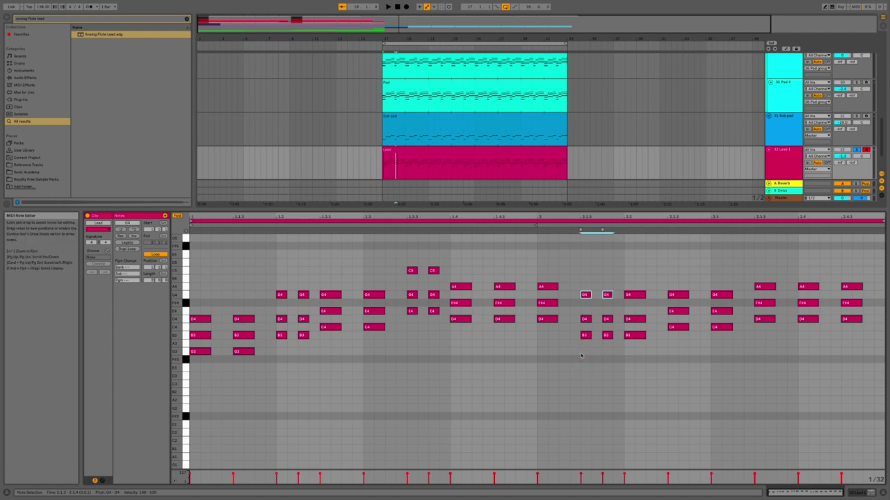
click(590, 356)
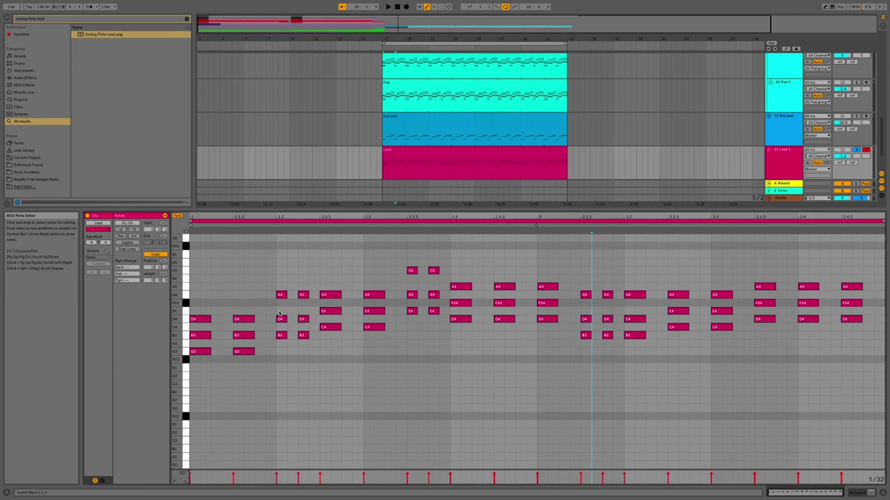
key(space)
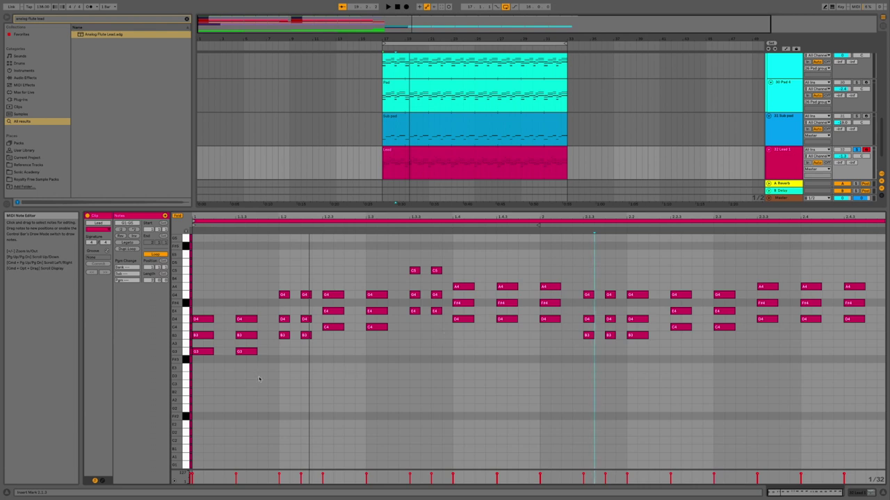
- Revoice the first two chords as B2, D3 and G3 by inverting them and lowering them an octave, and play the part
click(244, 369)
drag(243, 368, 202, 356)
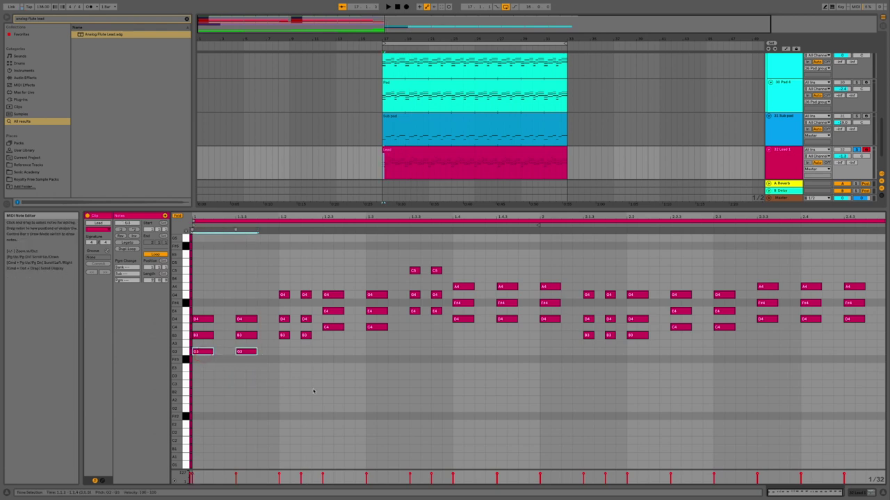
key(shift+Up)
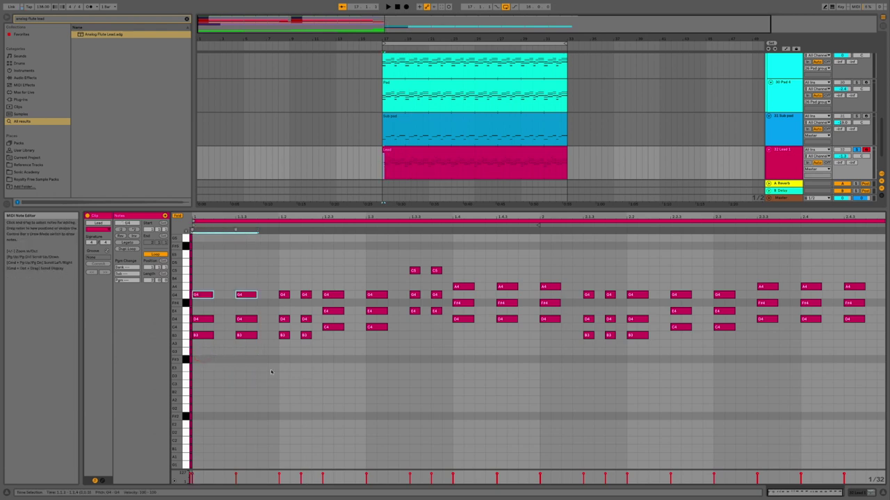
drag(271, 371, 196, 295)
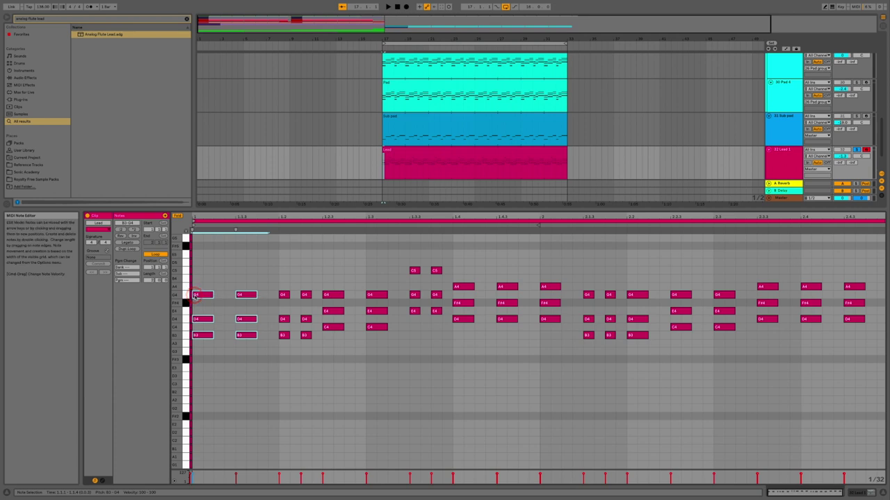
key(shift+Down)
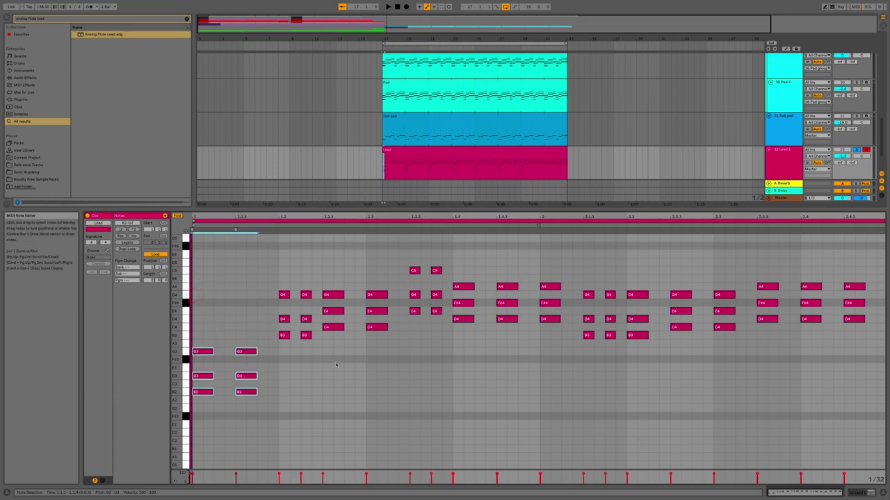
click(335, 364)
key(space)
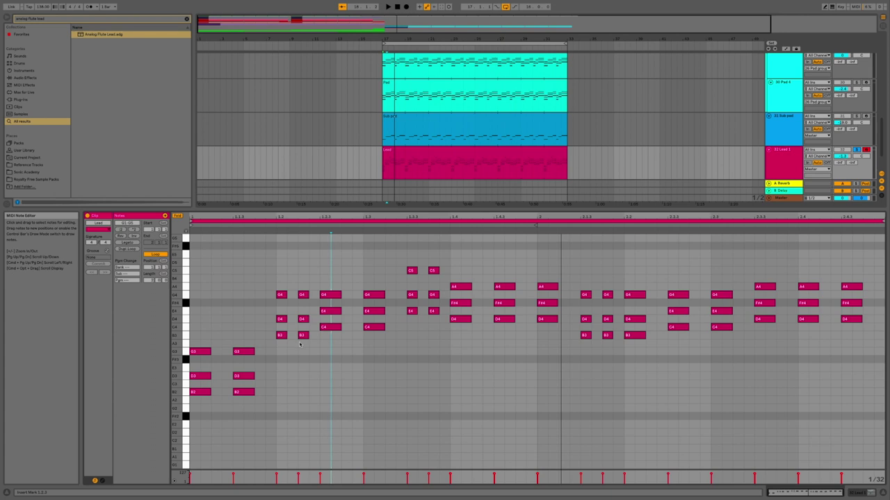
- Move the B3 of the two short chords at 1.2 up to B4, and lower both whole chords an octave to D3, G3 and B3
drag(301, 345, 280, 338)
key(space)
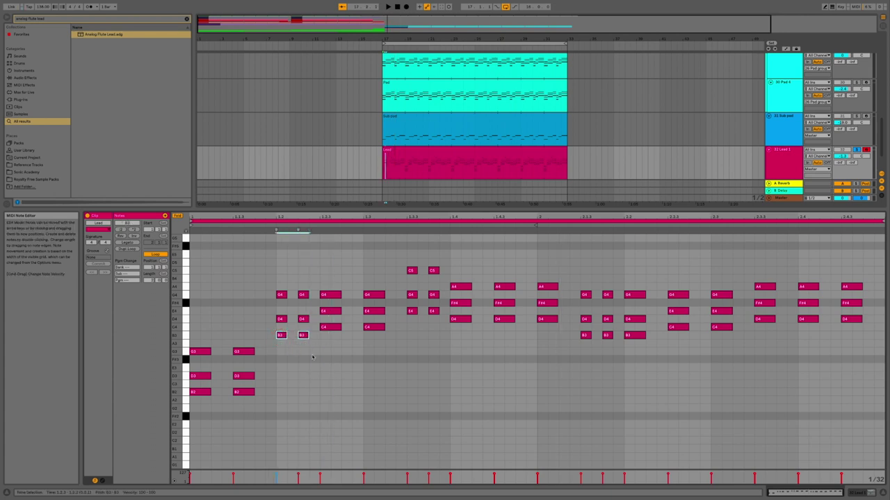
key(shift+Up)
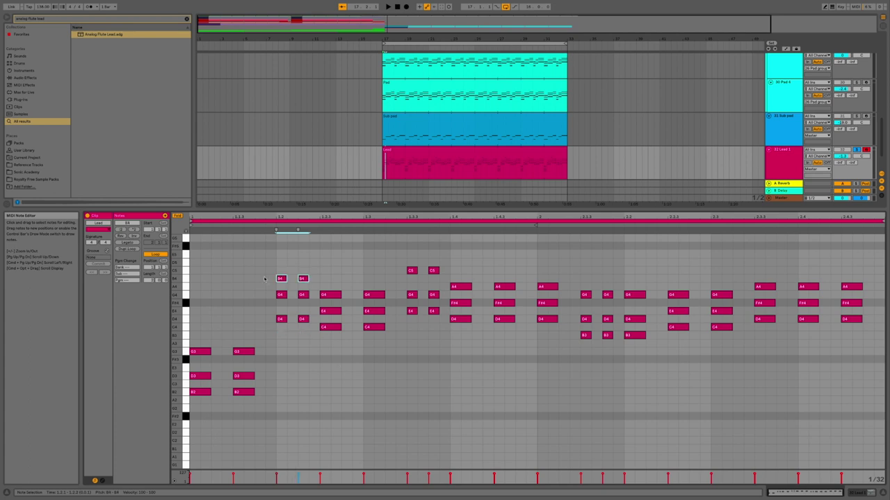
drag(264, 278, 308, 339)
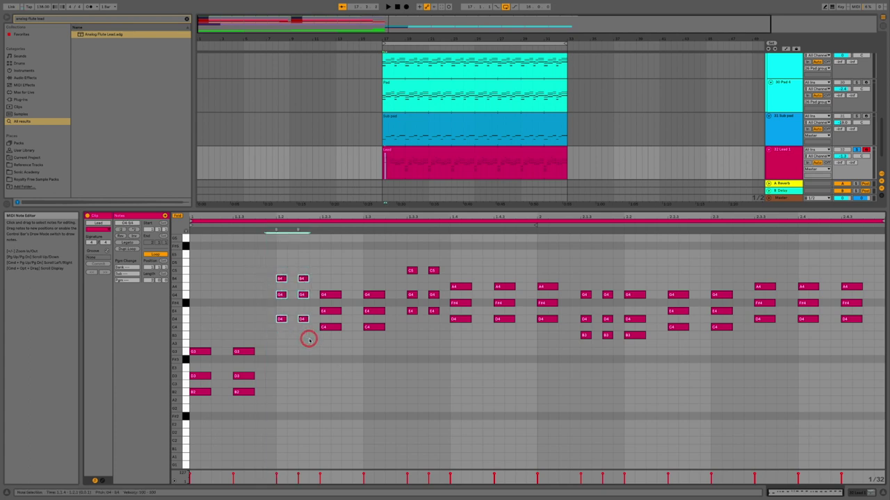
key(shift+Down)
click(364, 353)
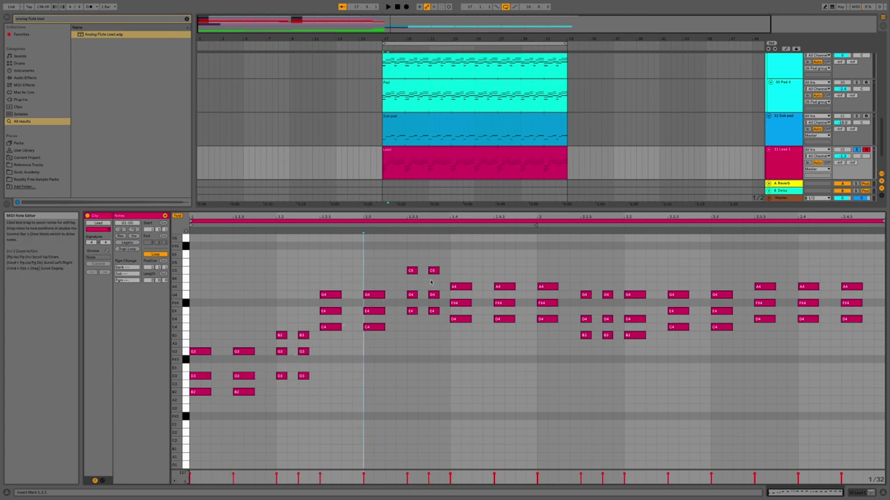
- Invert the three chords starting at 1.4 by raising their D4 notes an octave to D5
drag(457, 275, 551, 343)
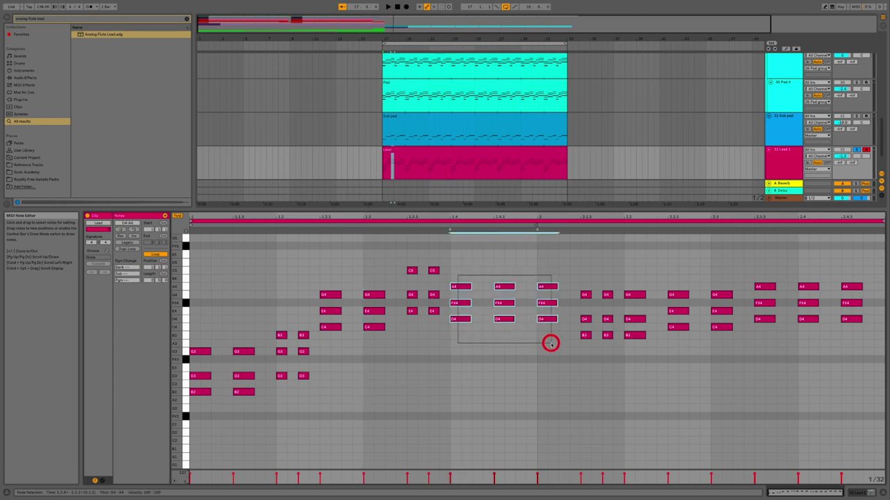
drag(550, 344, 550, 341)
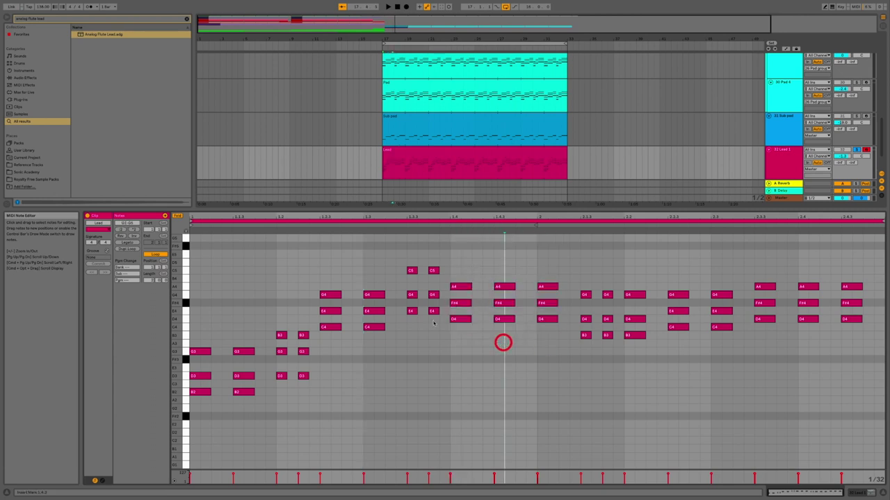
drag(442, 314, 560, 327)
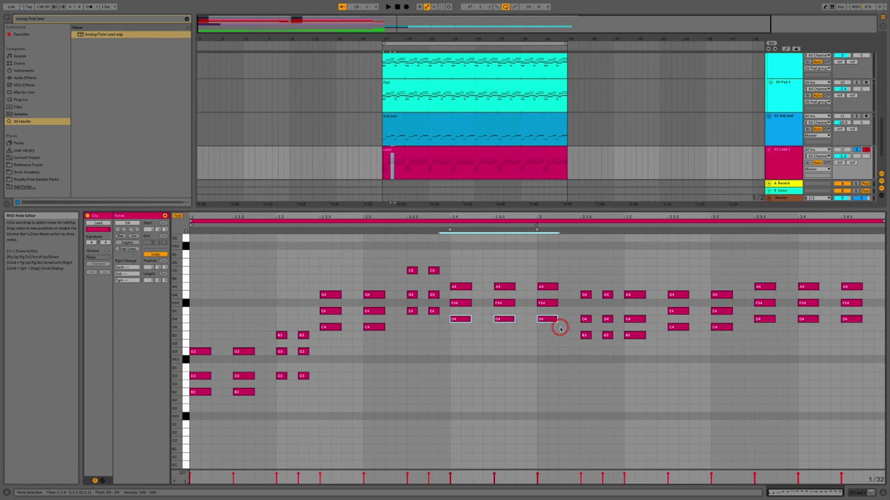
key(shift+Up)
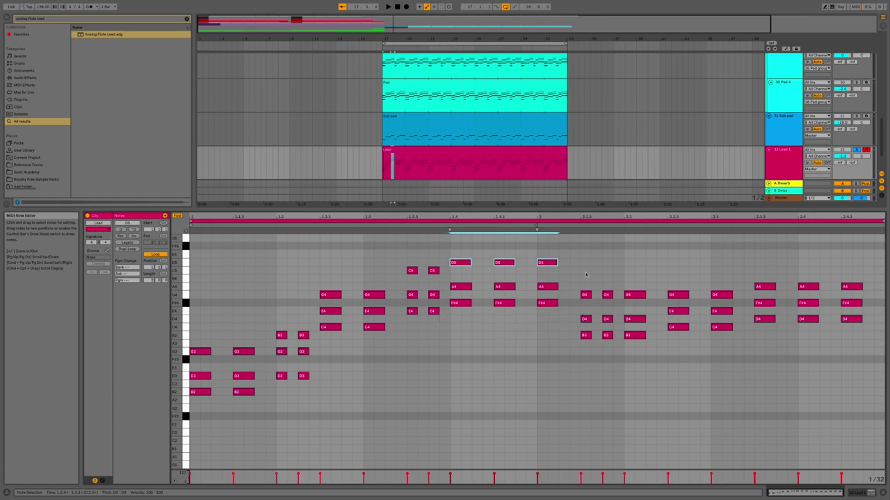
- Lower the two chords at 2.2.3 and 2.3 an octave and raise their C3 notes to C4, giving E3, G3 and C4
drag(580, 271, 629, 353)
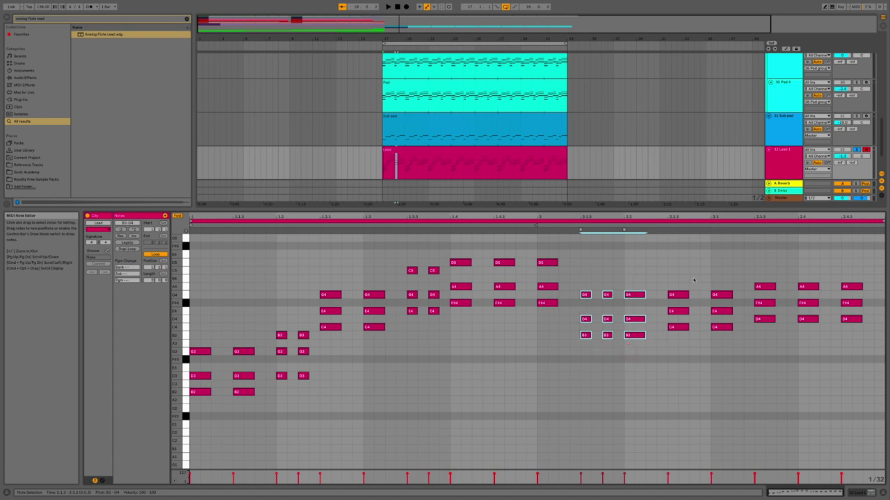
drag(671, 269, 720, 349)
key(shift+Down)
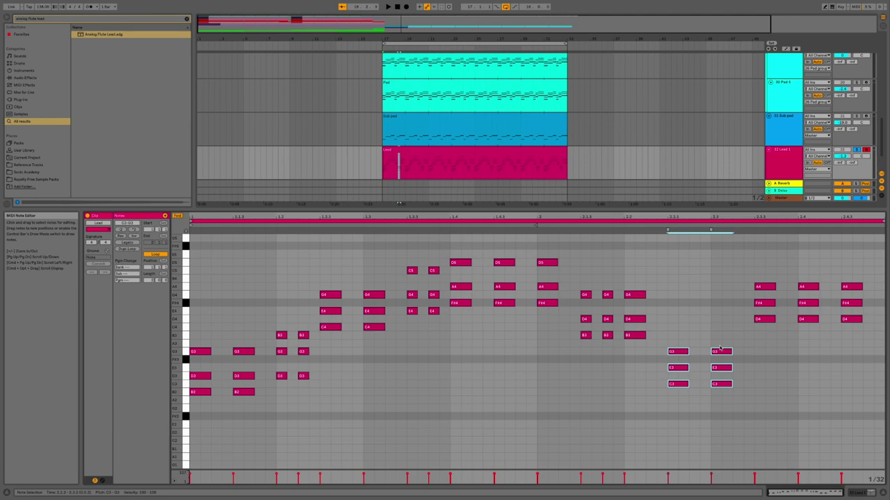
drag(647, 371, 753, 397)
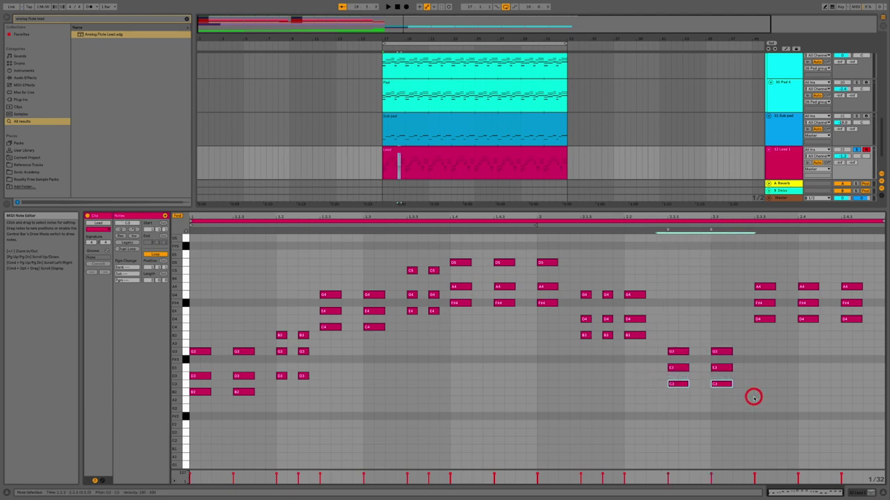
key(shift+Up)
- Try the last three chords an octave lower, at D3, F#3 and A3, and play the part
drag(744, 283, 885, 342)
key(shift+Down)
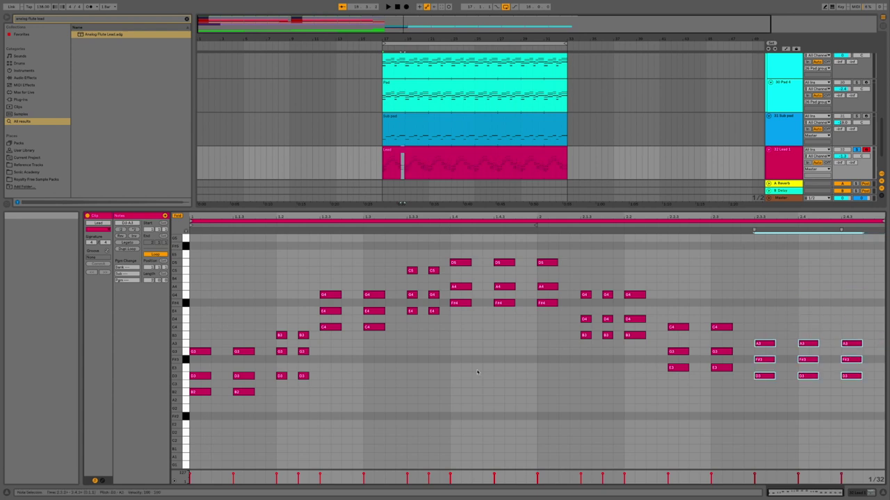
click(472, 372)
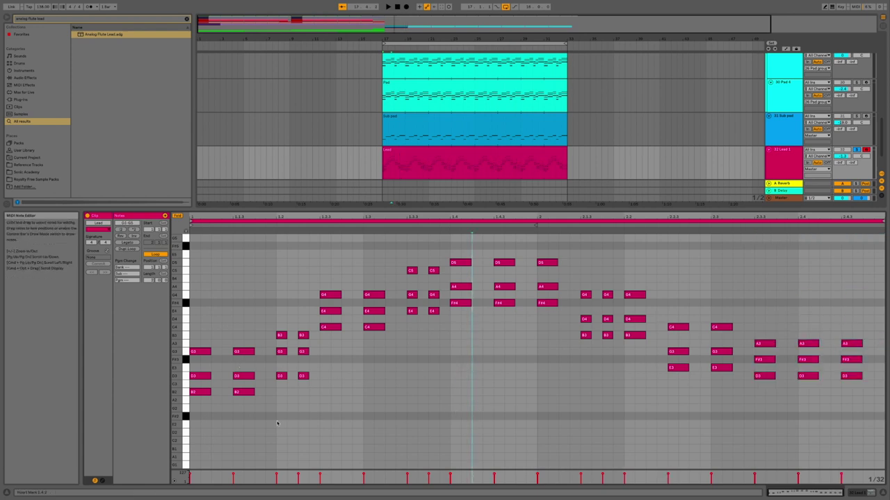
key(space)
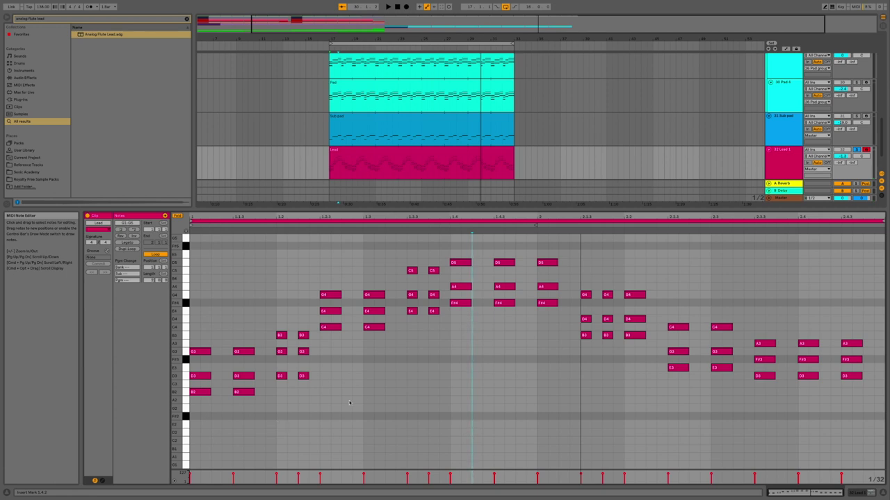
- Lower the three chords from 2.1.3 to 2.2 an octave to B2, D3 and G3, and return the last three chords to D4, F#4 and A4
drag(586, 281, 637, 347)
key(shift+Down)
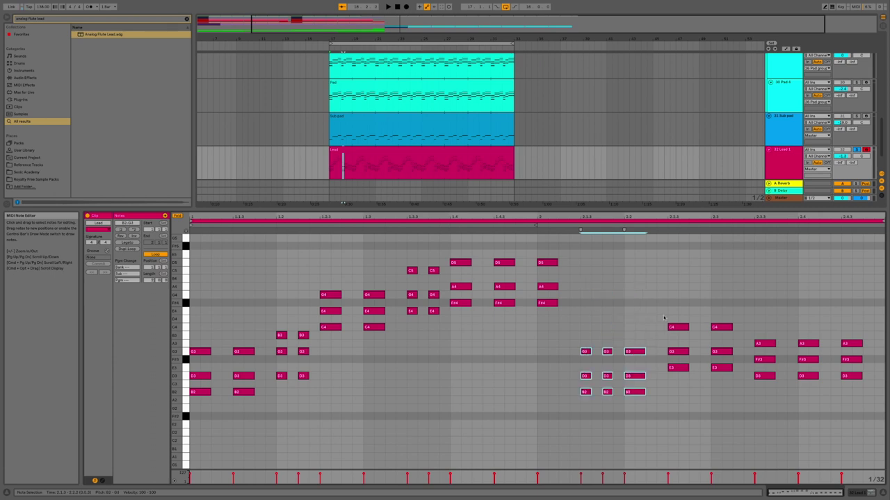
drag(749, 330, 854, 389)
key(shift+Up)
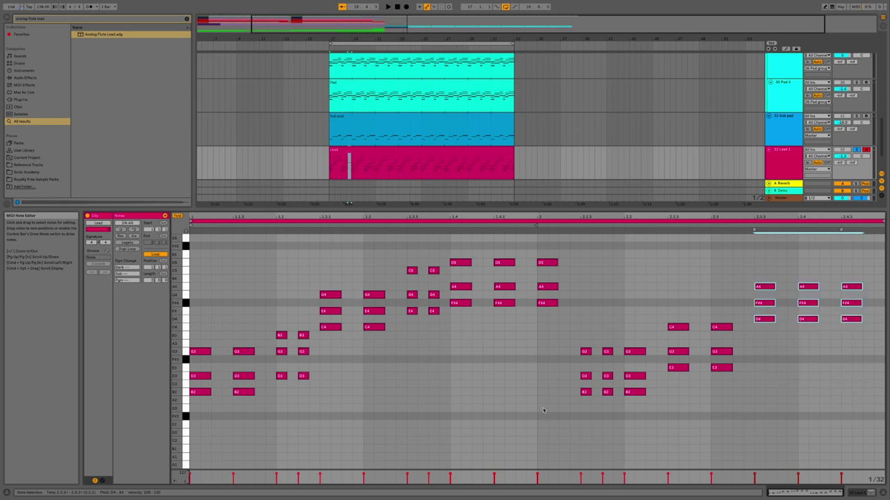
- Raise the three chords from 2.1.3 to 2.2 an octave to B3, D4 and G4, and lower the last three to D3, F#3 and A3
click(481, 383)
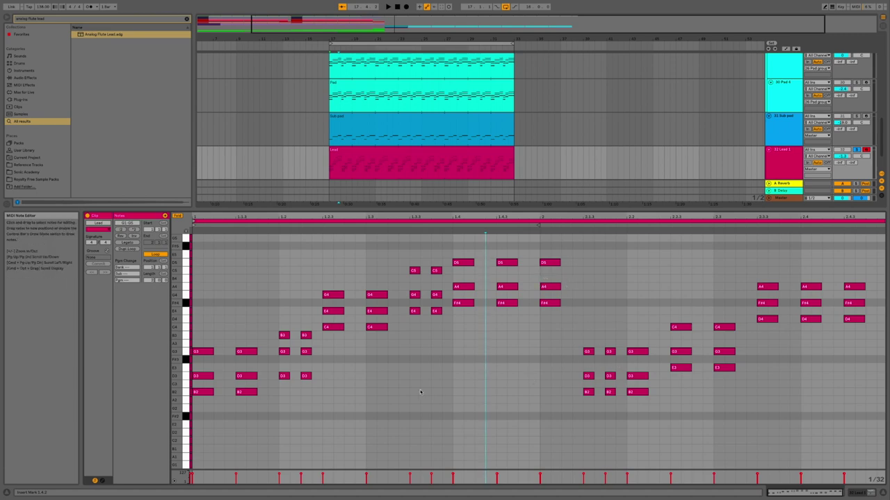
key(space)
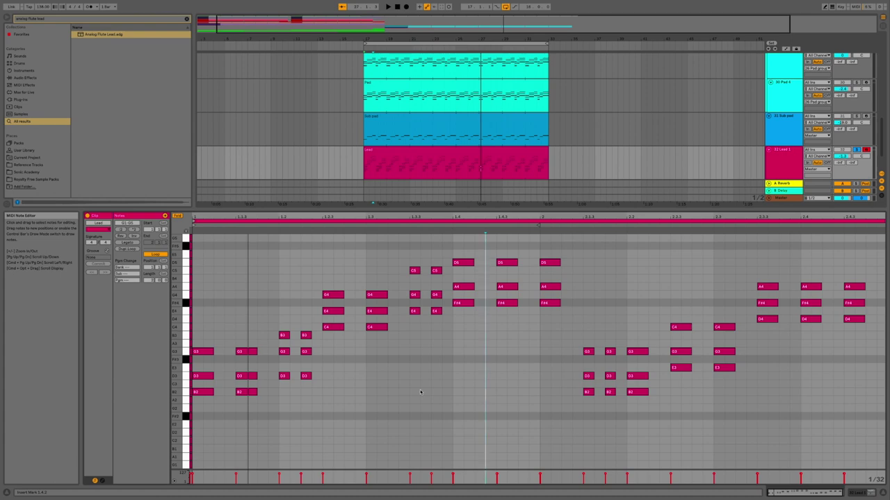
drag(574, 345, 650, 398)
key(shift+Up)
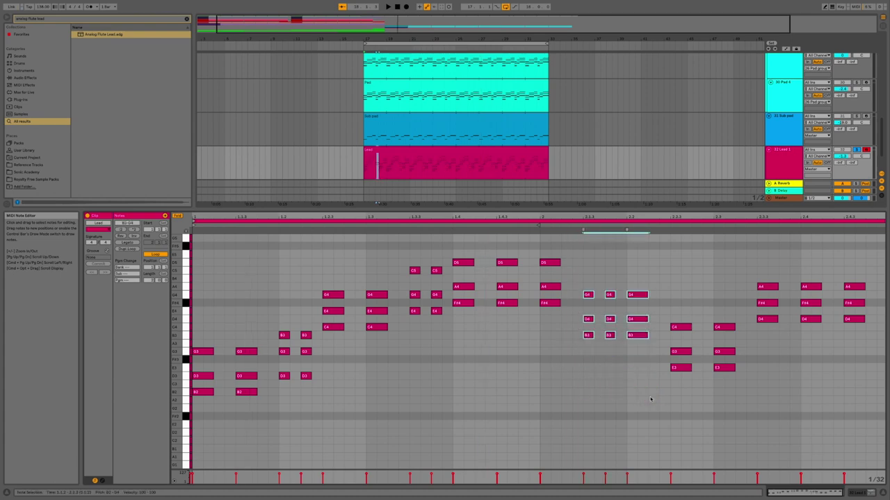
drag(742, 279, 846, 333)
key(shift+Down)
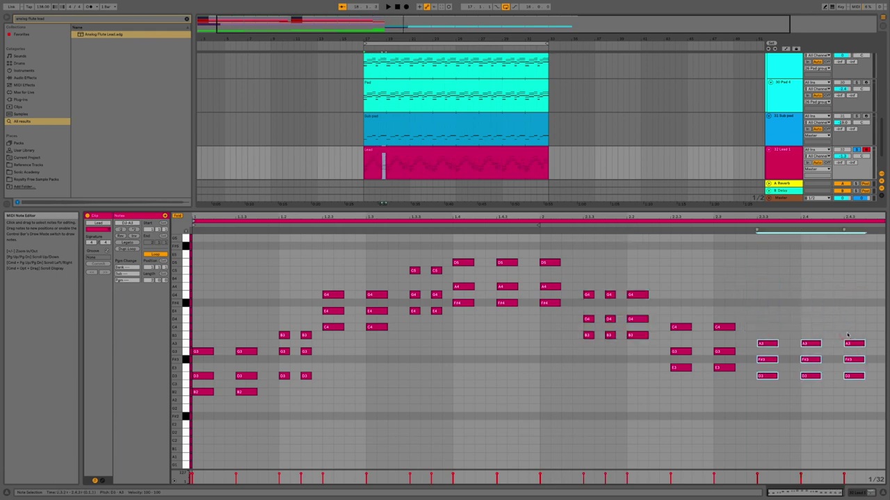
click(422, 376)
key(space)
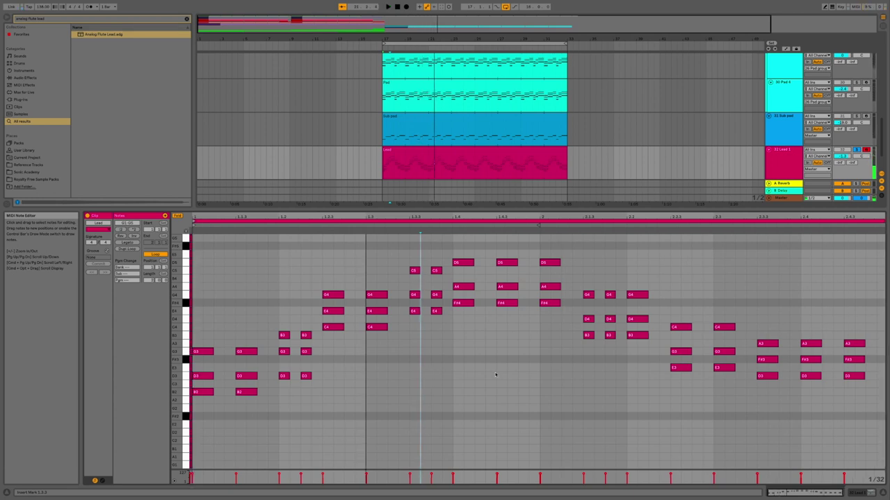
- Shorten the D3, F#3, A3 chord at 2.3.3 to 1/32, repeat it directly after itself, and play the part
drag(776, 336, 763, 381)
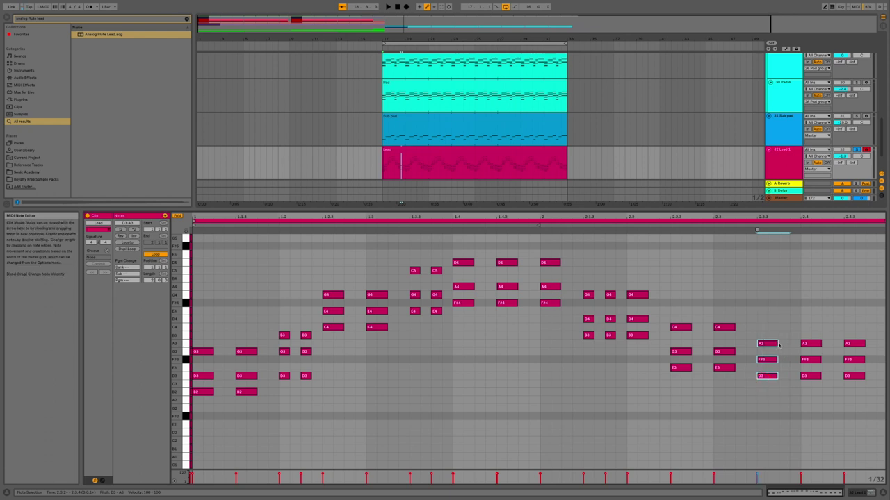
mouse_move(778, 344)
mouse_down()
mouse_move(763, 344)
mouse_move(781, 345)
mouse_up()
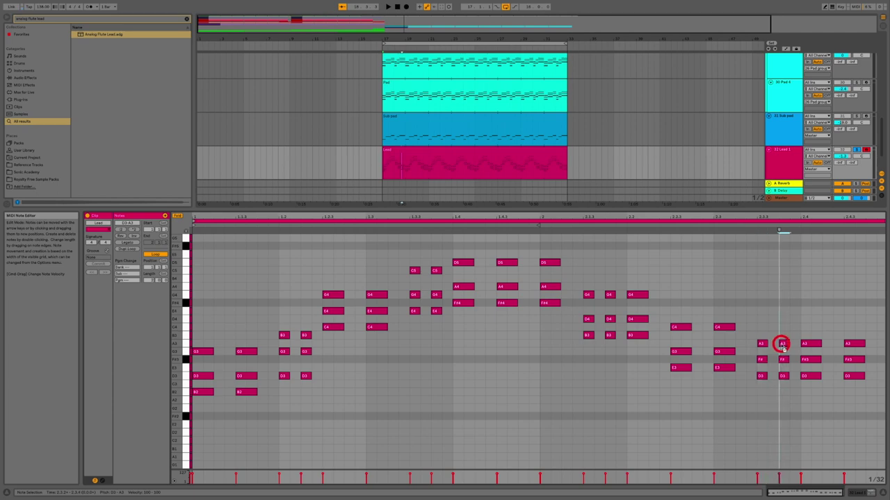
click(764, 318)
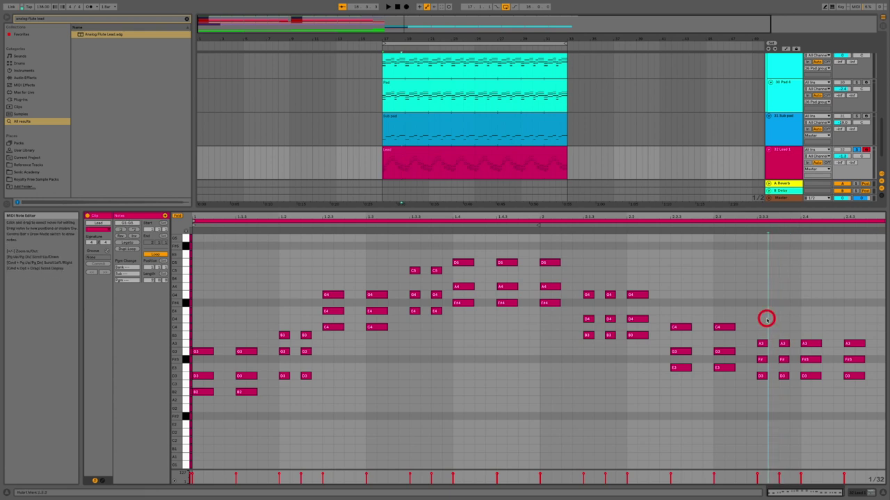
key(space)
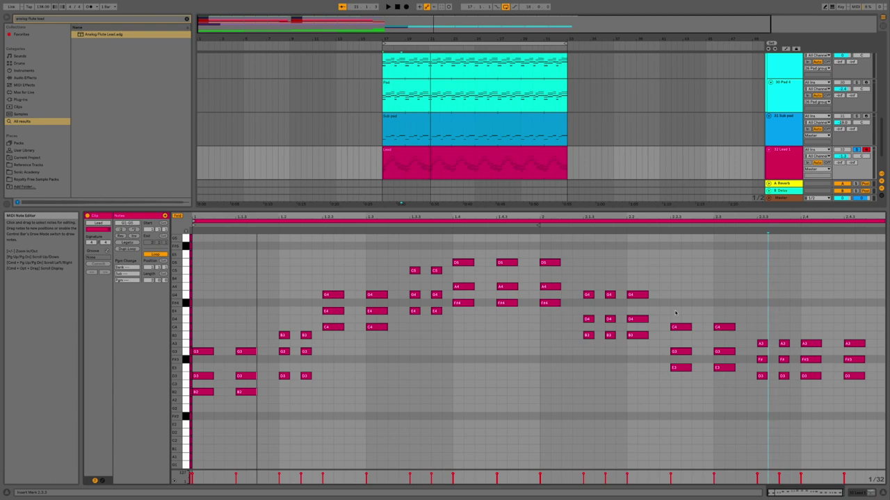
- Clear the preset search and add an EQ Eight audio effect after Analog Flute Lead on the Lead 1 track
click(770, 175)
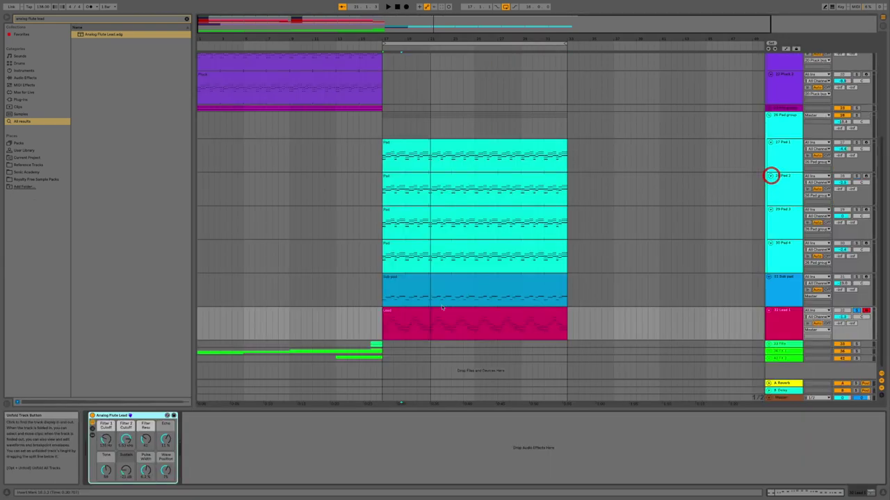
click(6, 18)
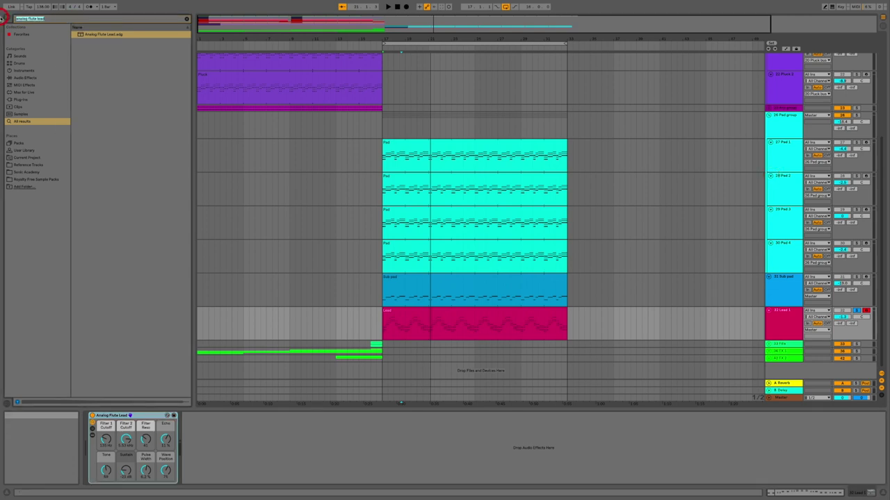
key(BackSpace)
click(29, 71)
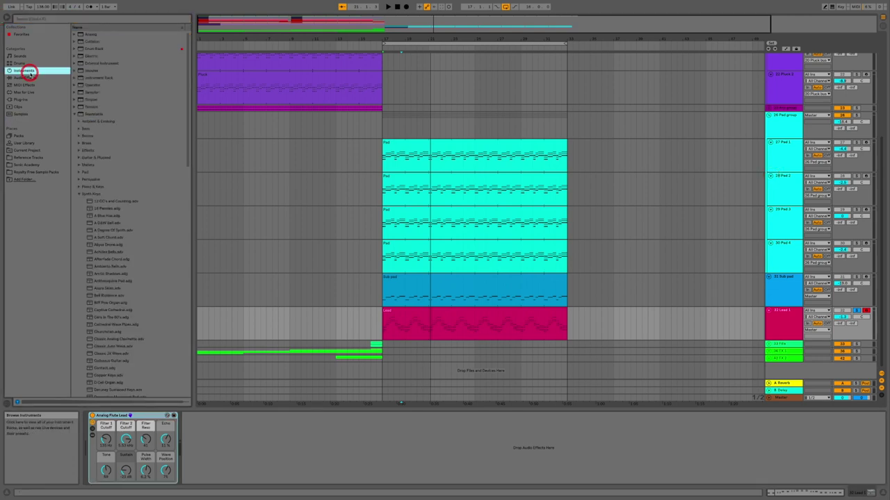
click(30, 78)
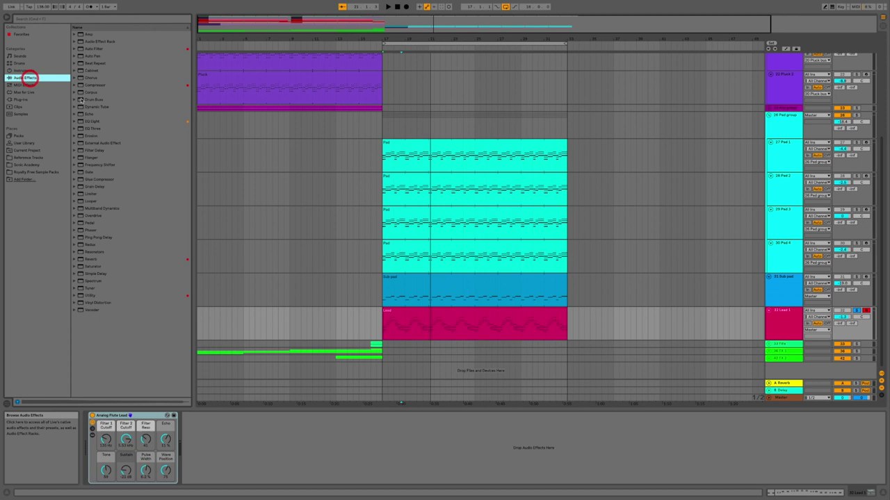
click(101, 121)
double_click(100, 121)
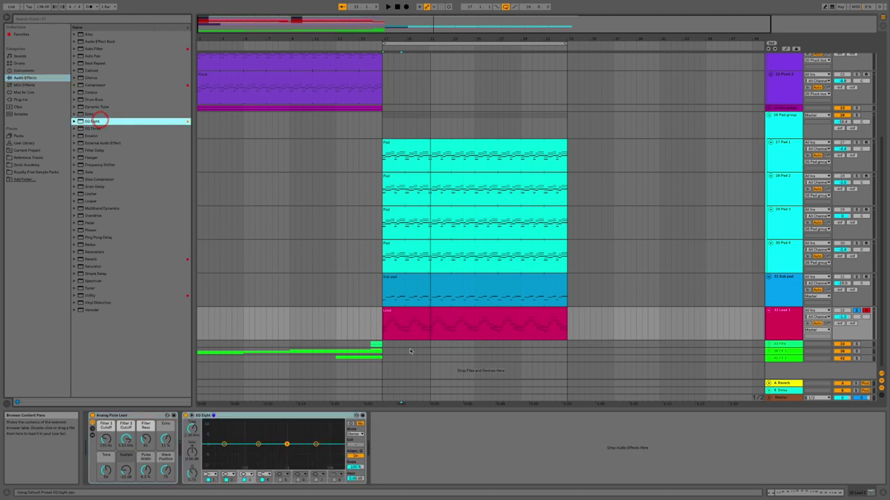
- Change the EQ Eight's first band to a low cut, raise its cutoff to remove the low end, and play the lead
click(223, 444)
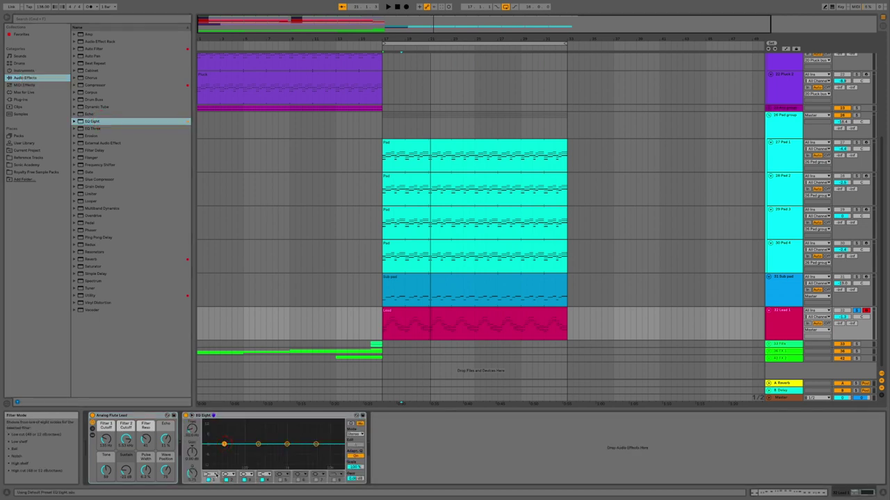
click(208, 475)
click(208, 433)
drag(223, 451, 254, 452)
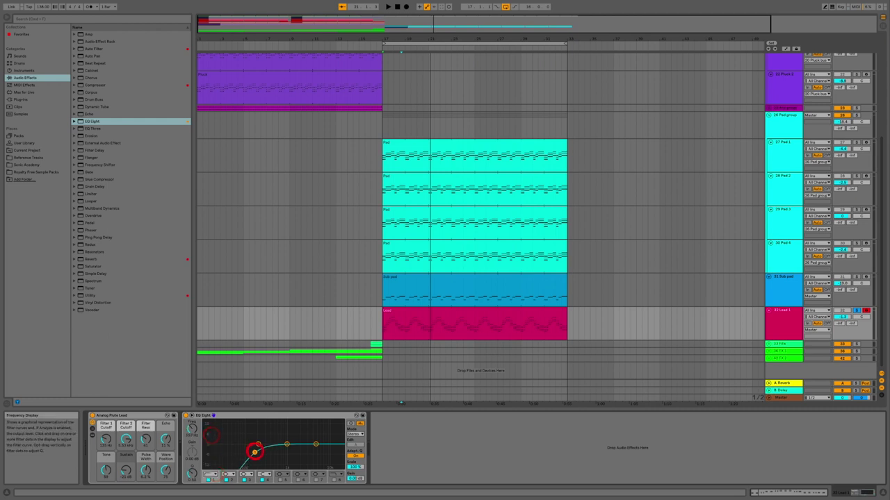
key(space)
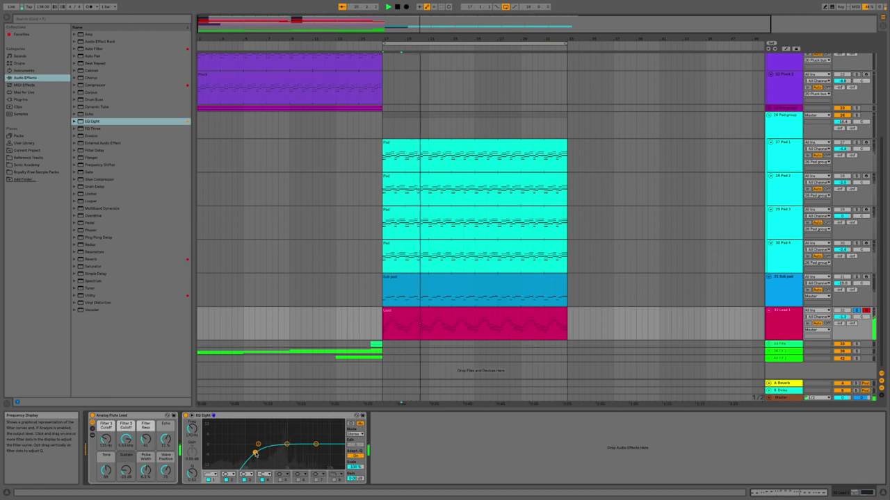
key(space)
- Boost the high end slightly with the EQ Eight's fourth band on Lead 1 and play the result
click(317, 445)
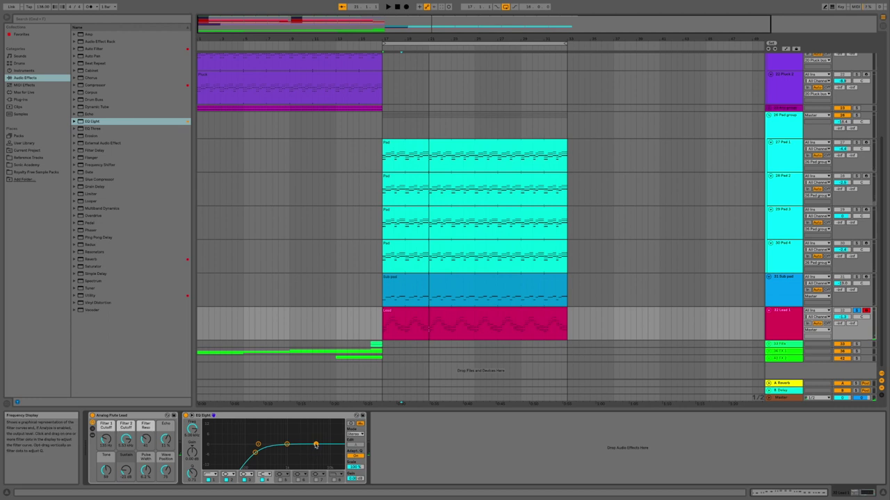
drag(315, 444, 315, 442)
key(space)
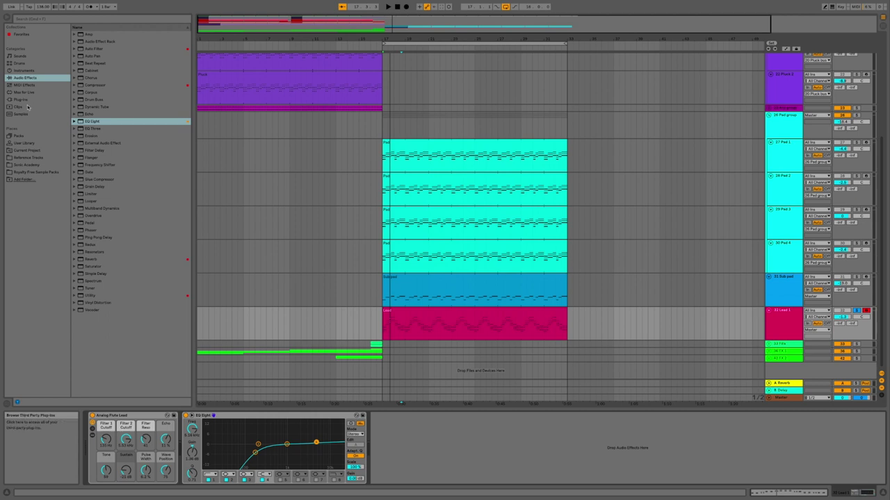
- Search the whole library for the After Fade preset
click(71, 16)
text(flor bas)
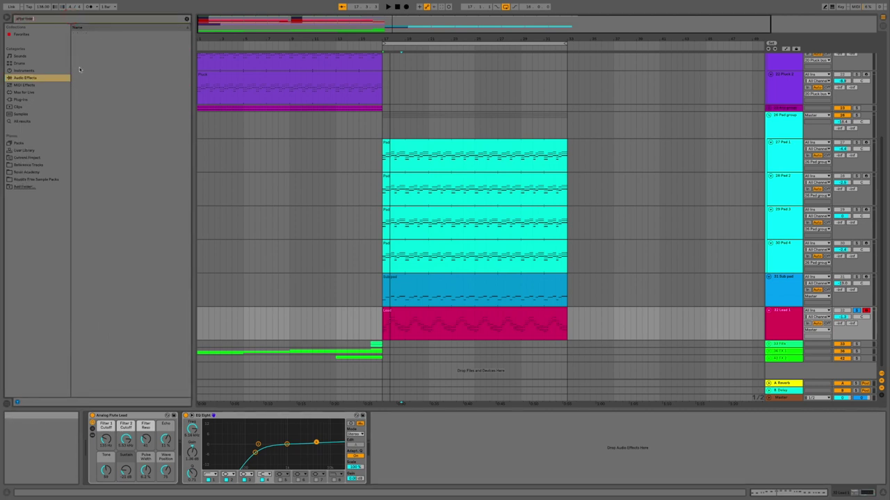
click(32, 121)
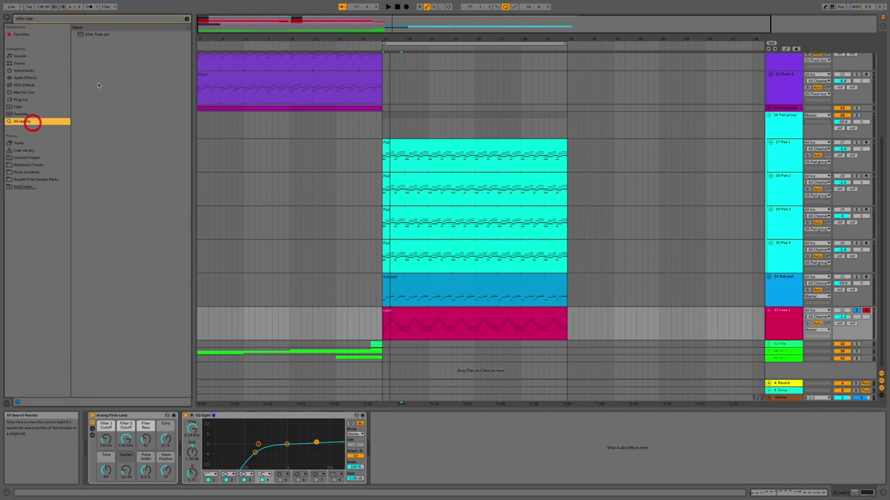
- Duplicate the Lead 1 track and rename the copy Lead 2
right_click(779, 321)
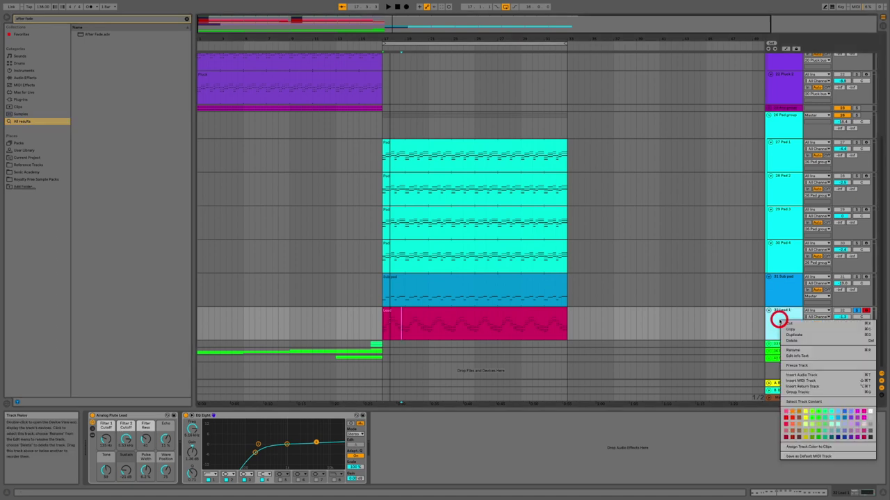
click(798, 335)
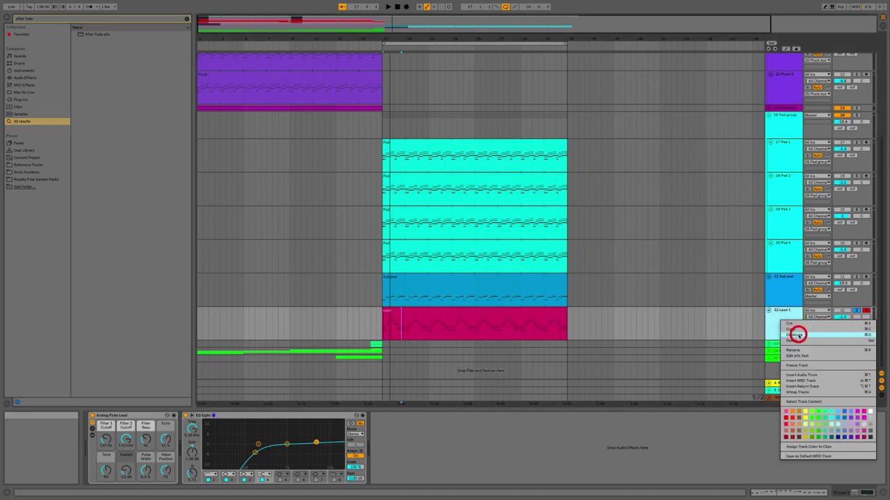
right_click(792, 347)
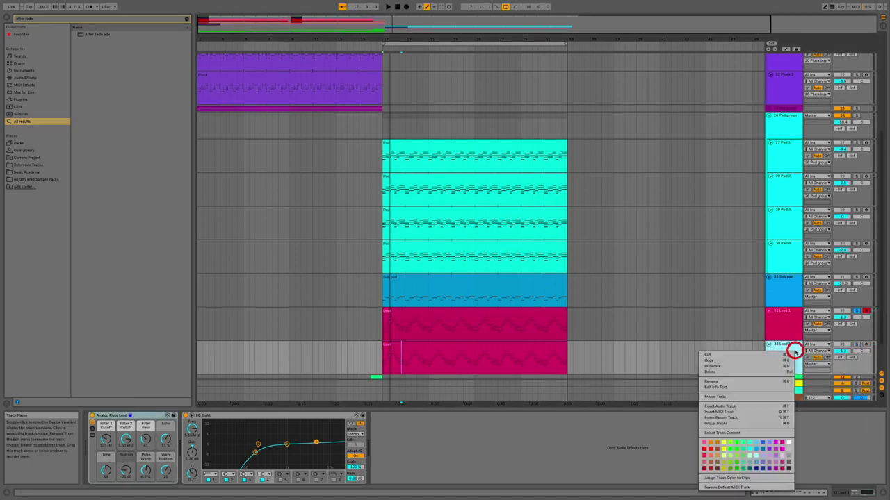
click(751, 382)
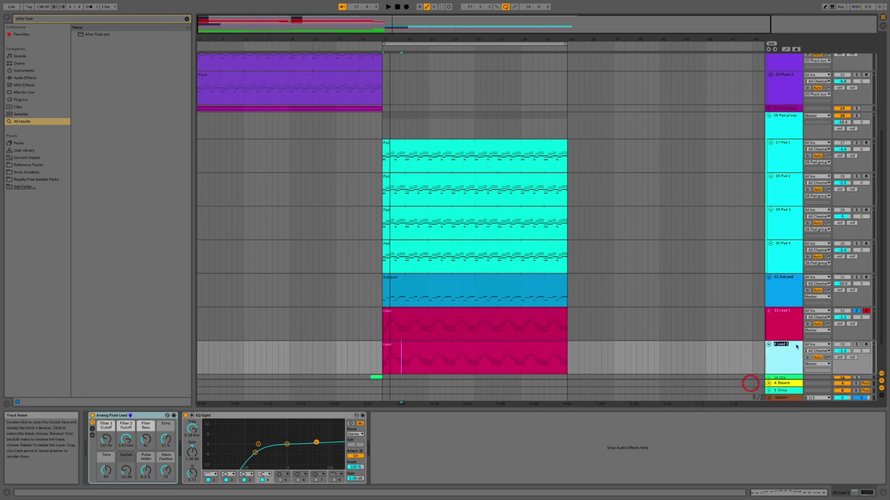
click(795, 345)
key(Return)
- Load After Fade onto Lead 2, lower the track's volume, and solo it with Lead 1 during playback
double_click(98, 34)
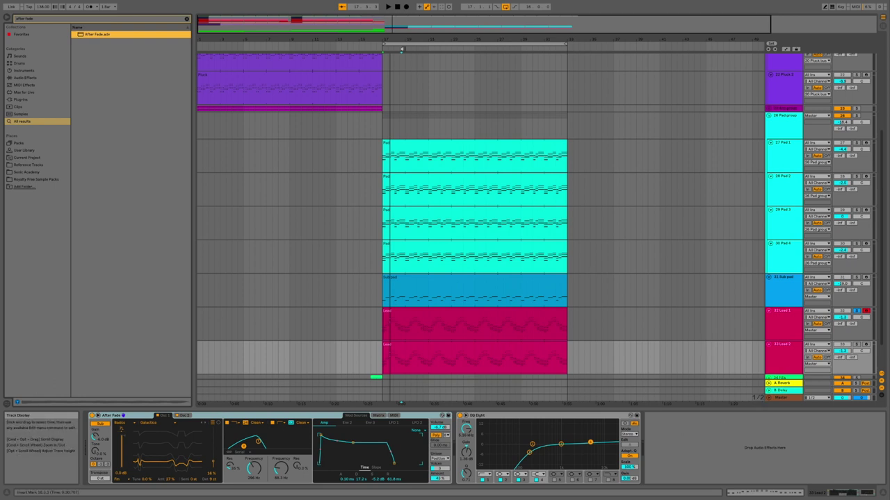
click(392, 48)
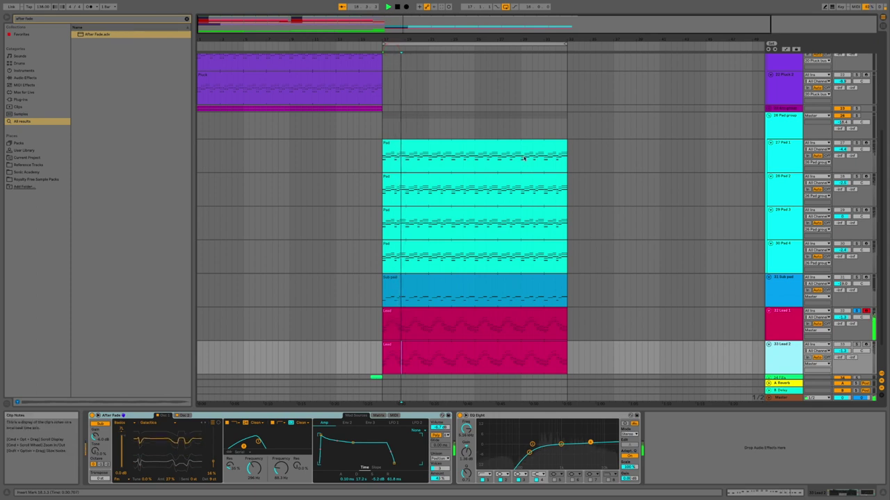
click(840, 351)
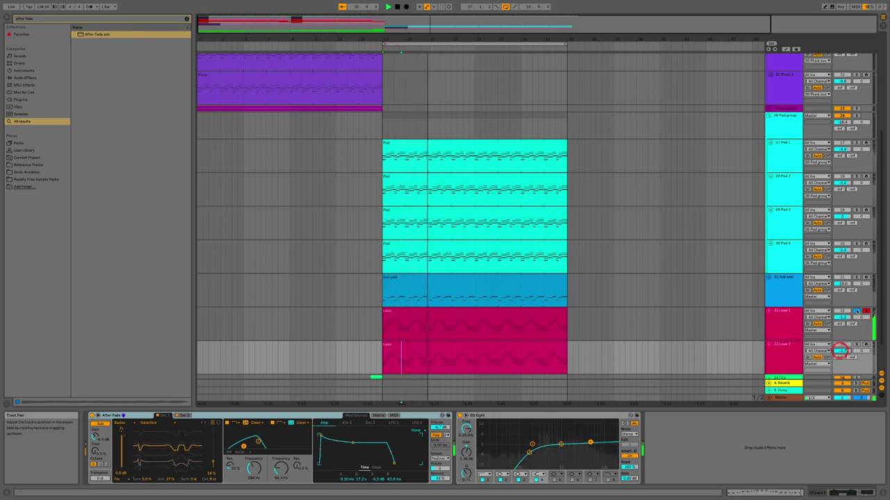
click(857, 311)
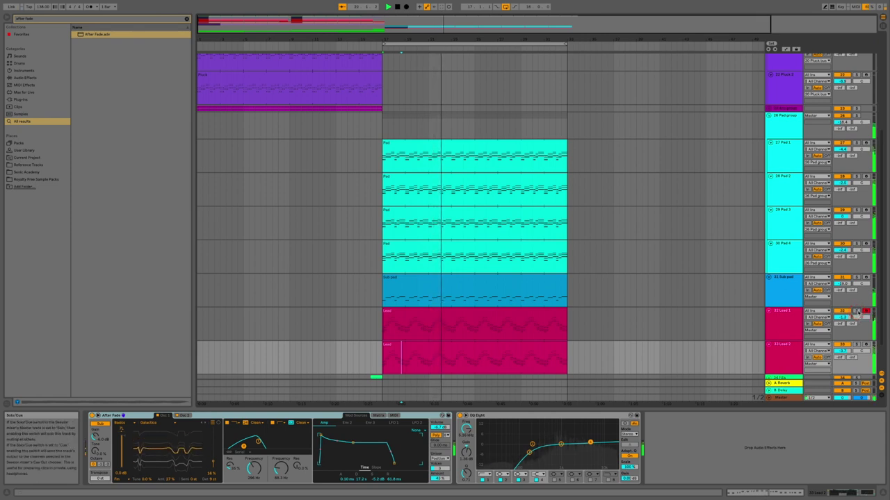
click(857, 311)
click(856, 345)
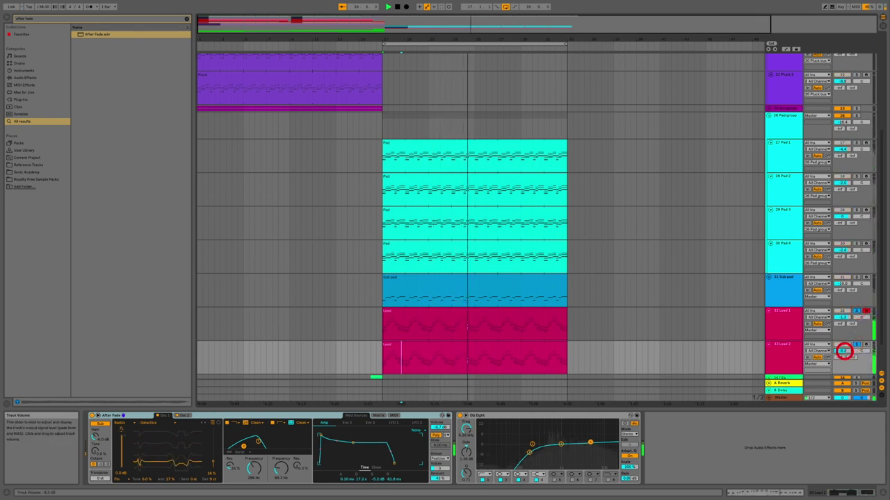
- Raise the gain of the fourth EQ Eight band on Lead 2 to brighten its high end
scroll(627, 339, down, 2)
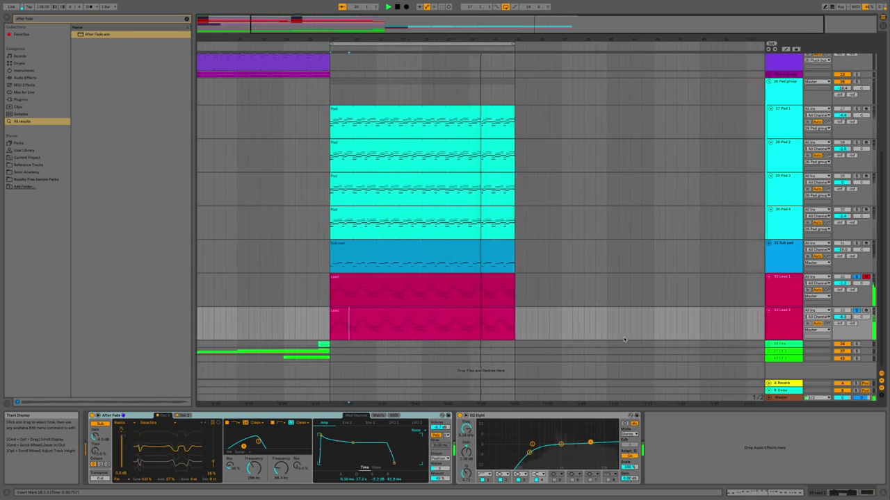
click(590, 442)
drag(590, 442, 590, 440)
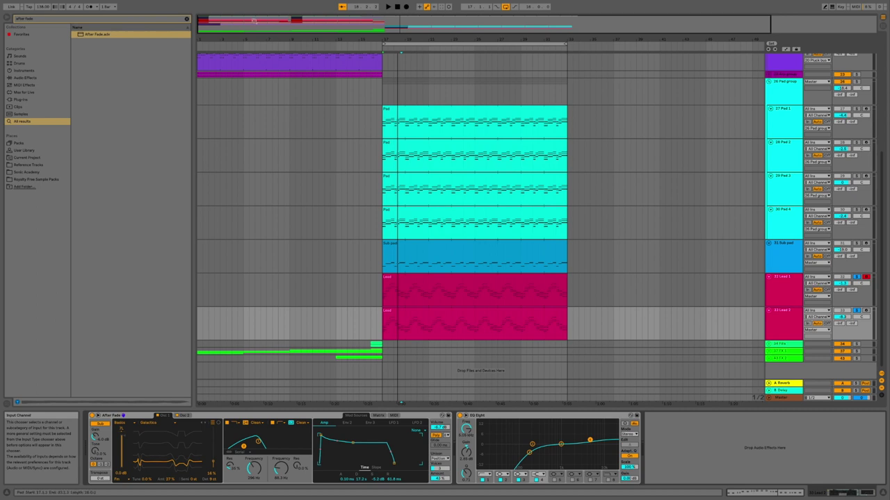
- Search for the Diagraph Persona preset and duplicate the Lead 2 track
click(4, 19)
text(diagraph persona)
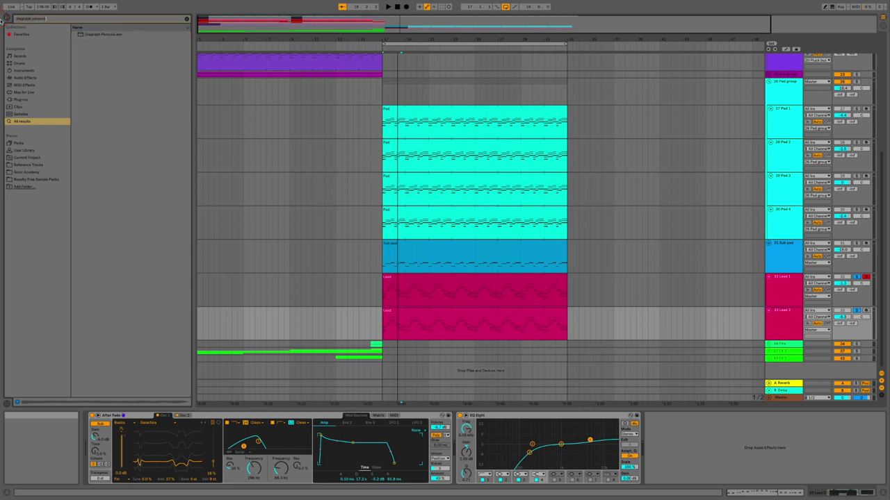
click(783, 328)
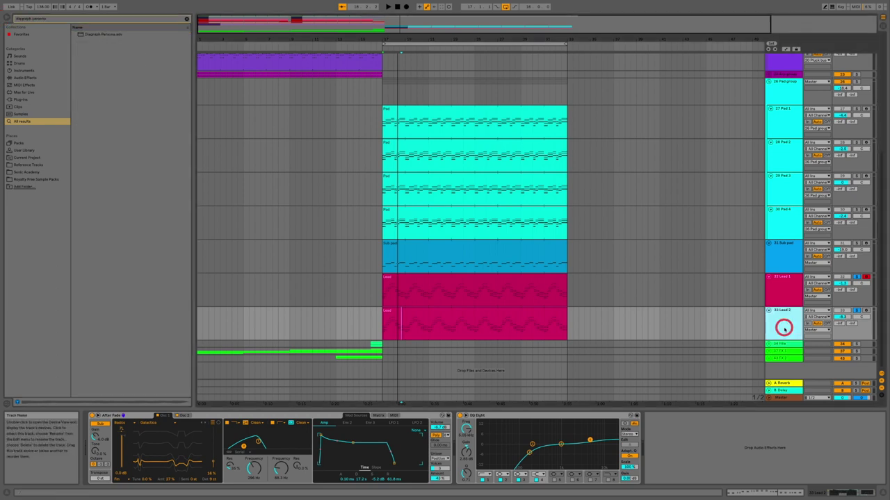
key(ctrl+d)
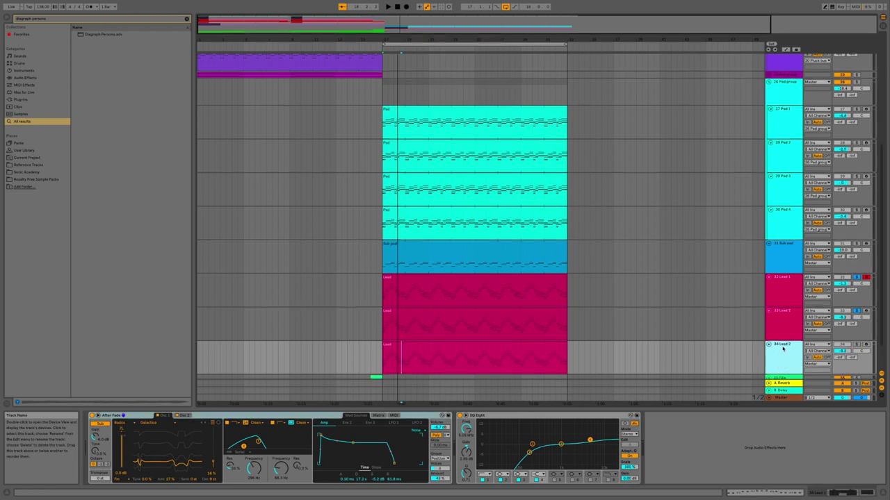
- Rename the newly duplicated Lead 2 track to Lead 3 and load the Diagraph Persona preset onto it
right_click(784, 353)
click(806, 382)
click(791, 346)
double_click(114, 34)
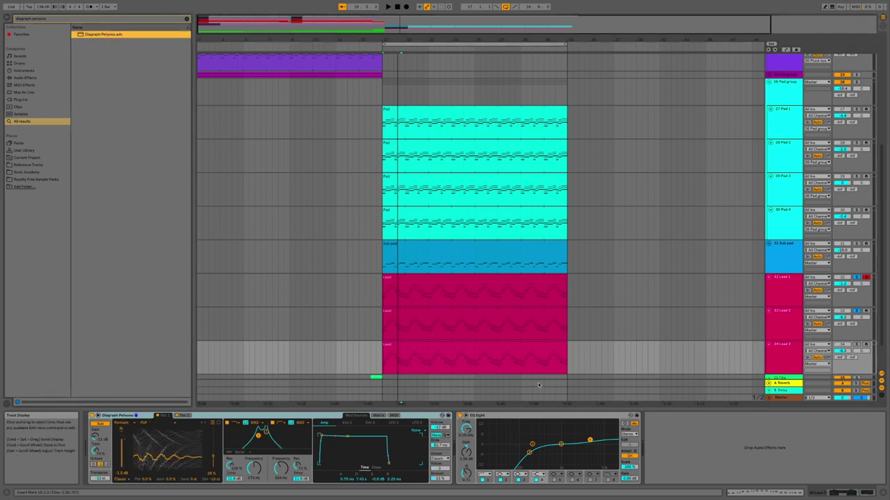
- Play the loop and solo Lead 3 on its own, followed by all three lead tracks together
key(space)
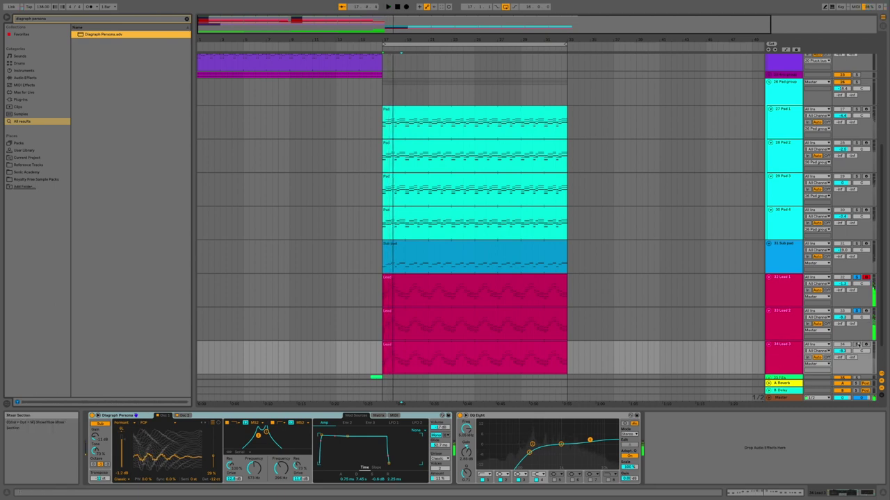
click(857, 345)
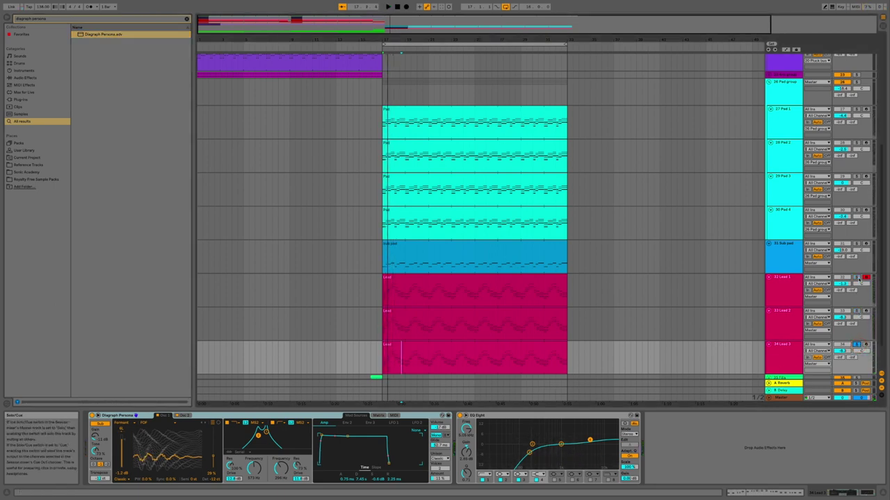
click(856, 311)
click(857, 277)
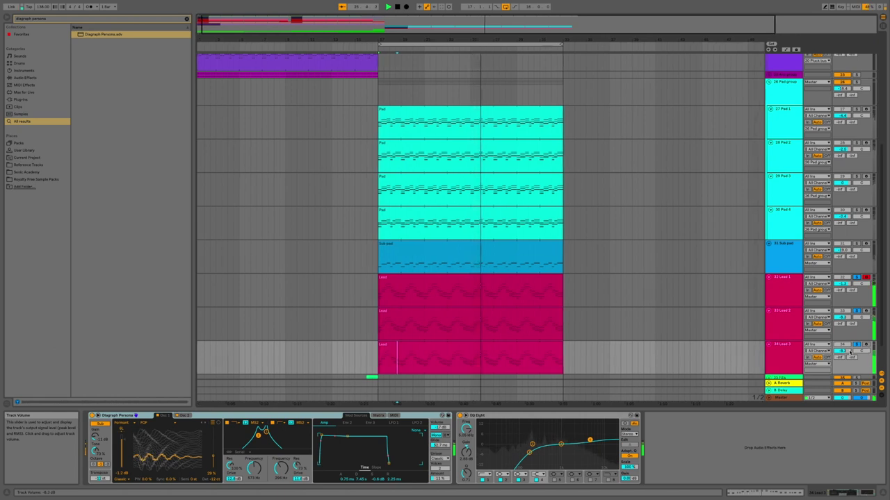
- Group the Lead 1, Lead 2 and Lead 3 tracks
click(789, 294)
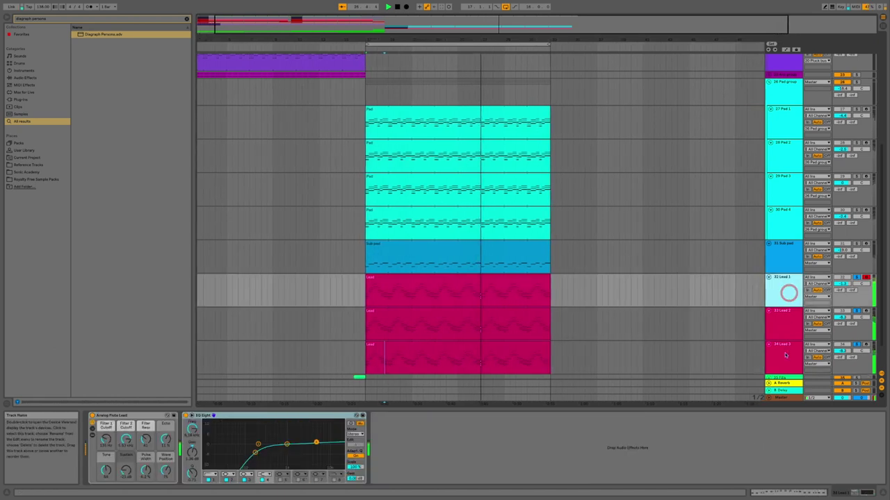
click(784, 354)
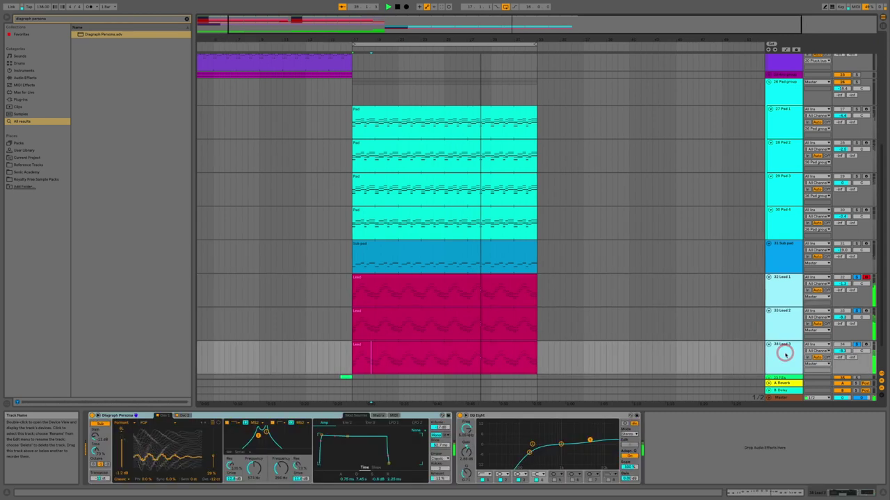
right_click(784, 355)
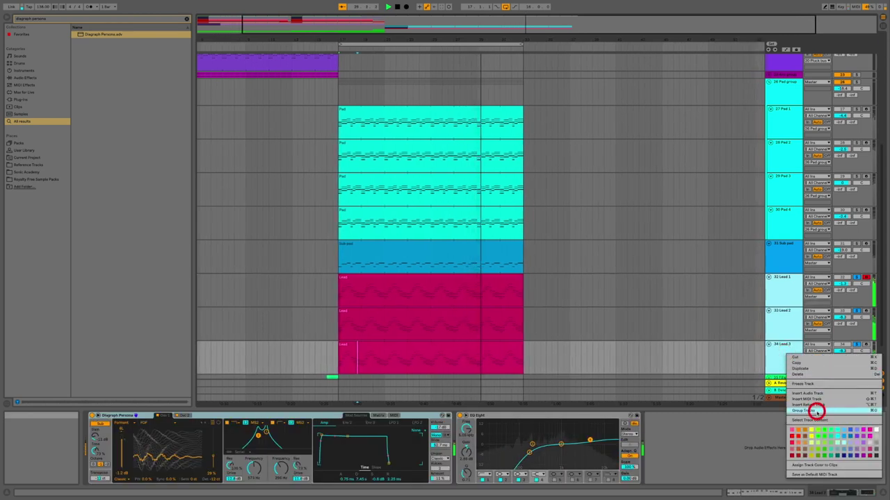
key(super+g)
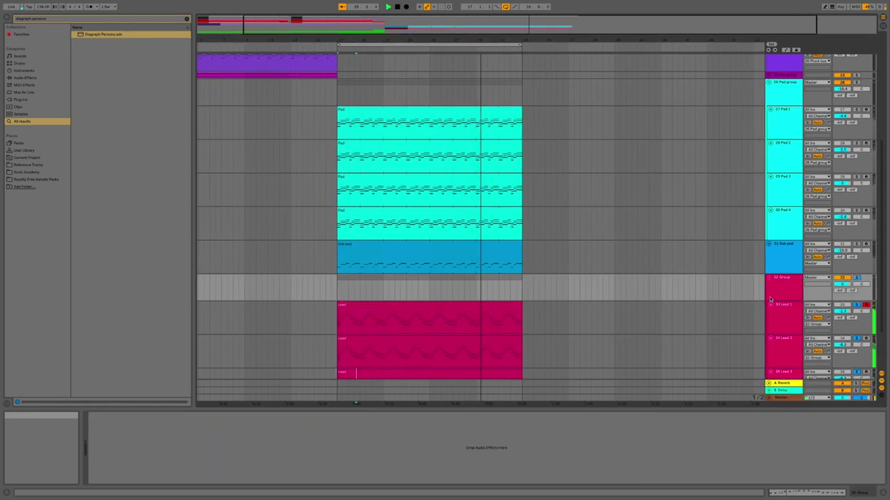
- Rename the group containing the three lead tracks to Lead group
right_click(781, 290)
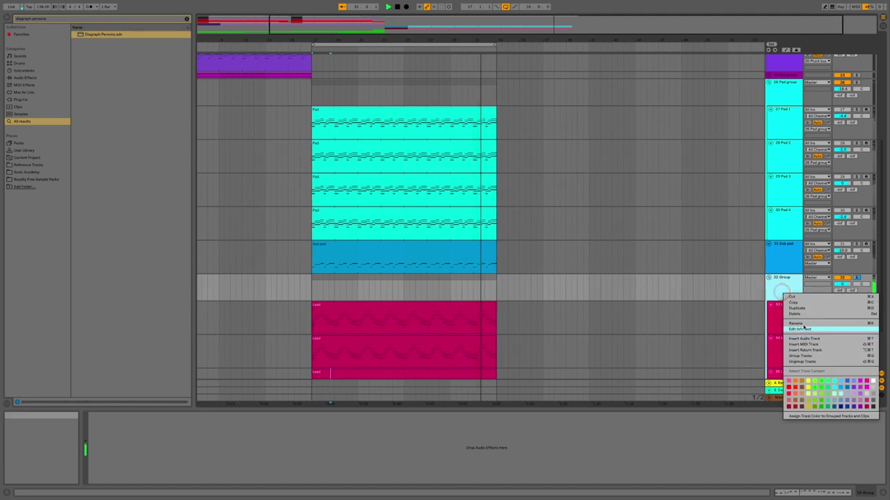
click(781, 278)
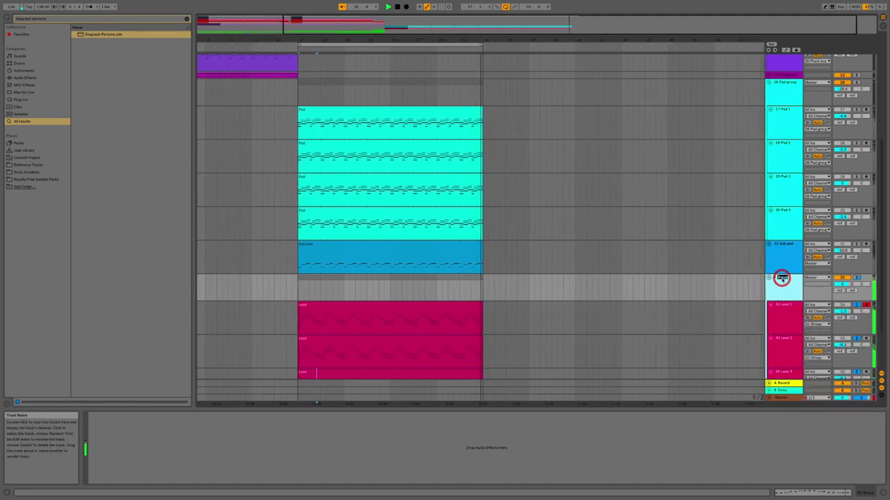
key(super+r)
text(L)
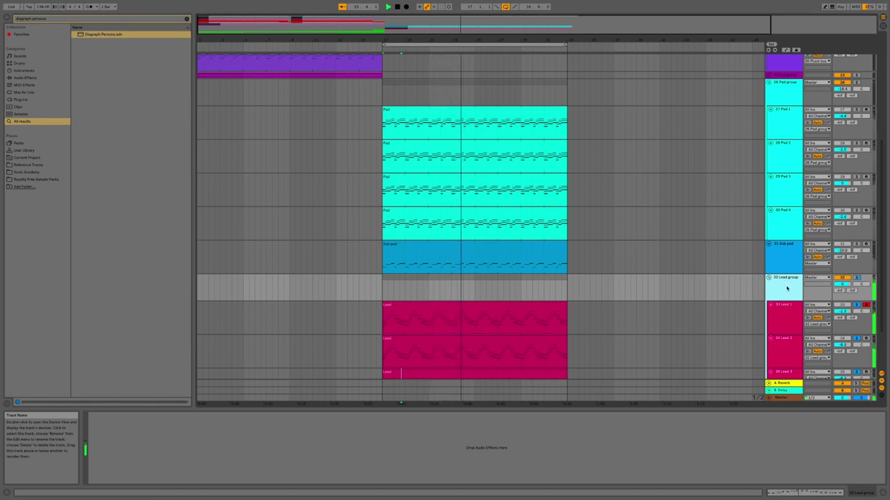
click(787, 288)
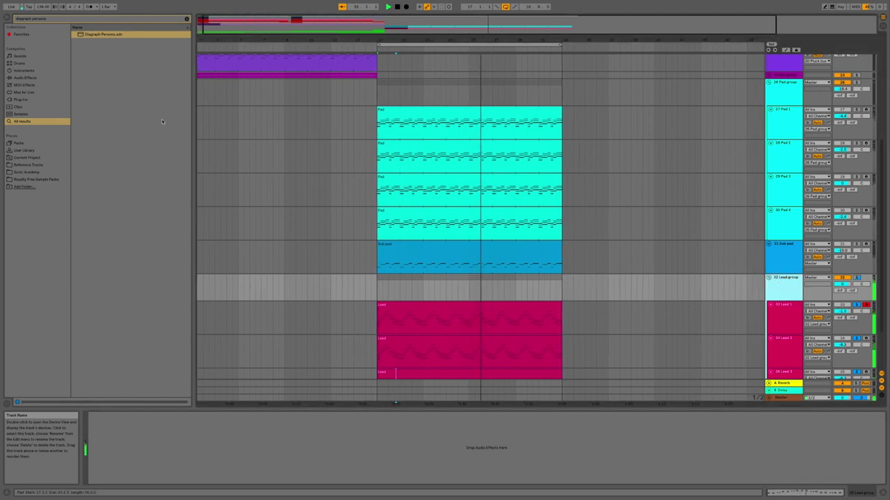
- Clear the browser search and add the +12 preset of the Pitch MIDI effect before the instrument on Lead 1
key(ctrl+f)
key(BackSpace)
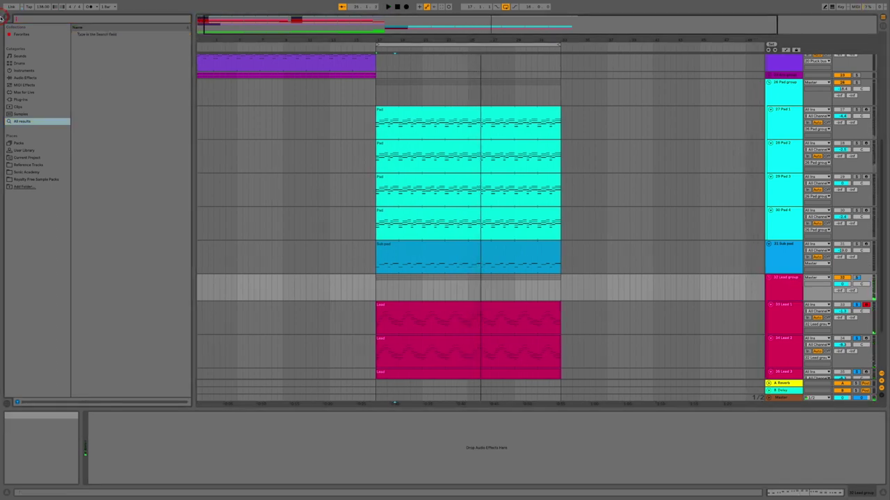
click(781, 290)
scroll(624, 308, down, 3)
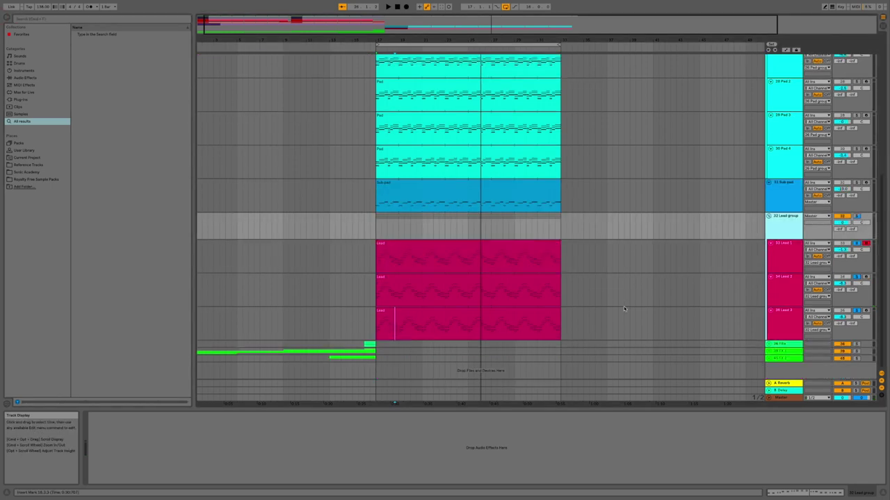
click(779, 331)
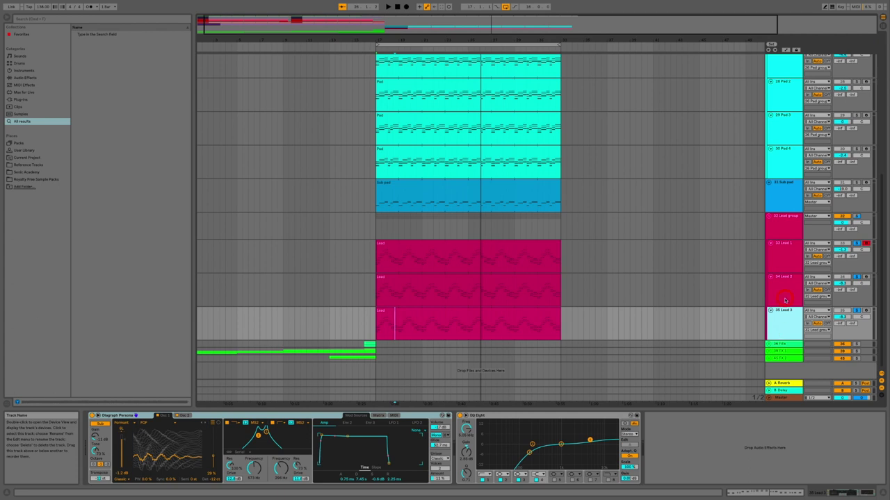
click(784, 299)
click(788, 252)
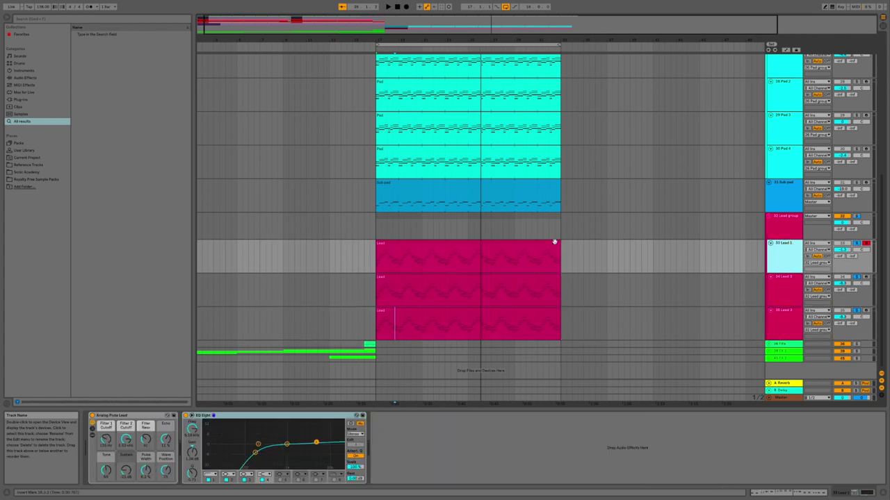
click(27, 84)
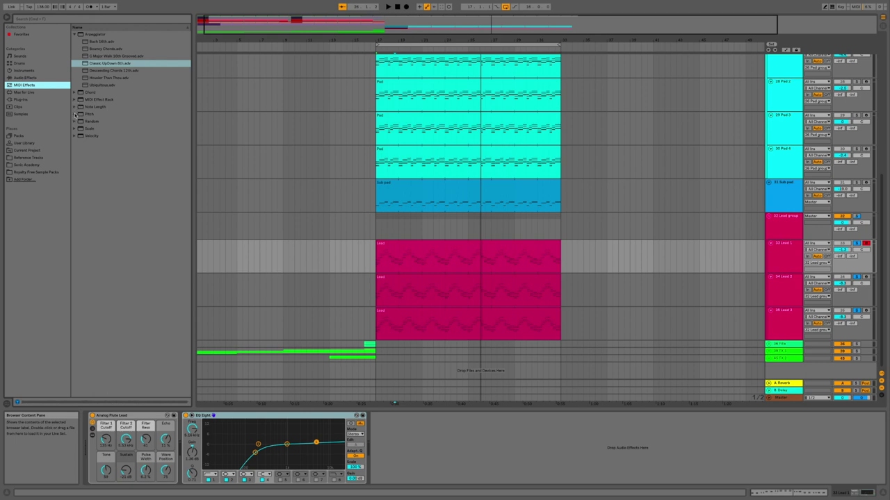
click(74, 114)
click(97, 71)
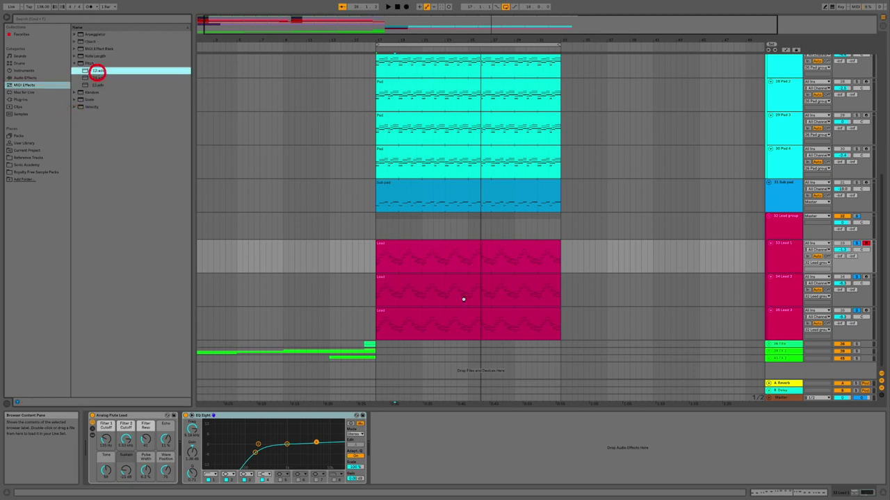
drag(544, 359, 597, 360)
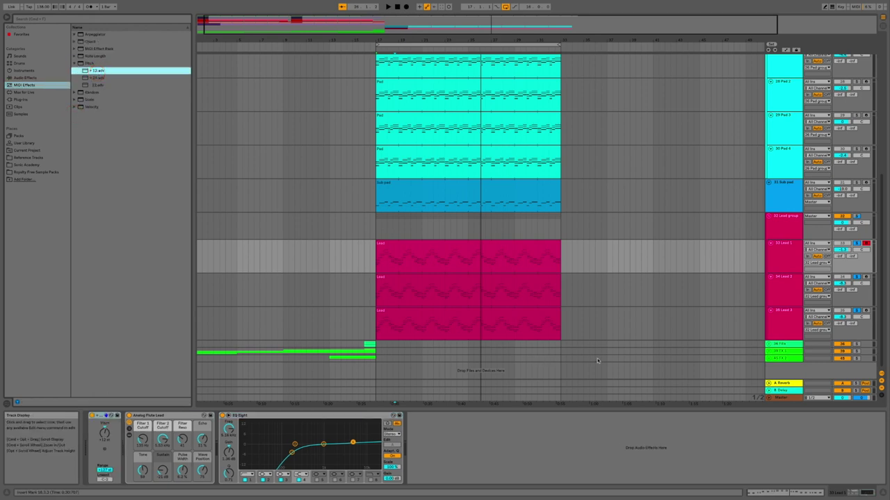
- Add the same +12 Pitch MIDI effect preset to the Lead 2 and Lead 3 tracks
click(787, 289)
drag(145, 72, 569, 197)
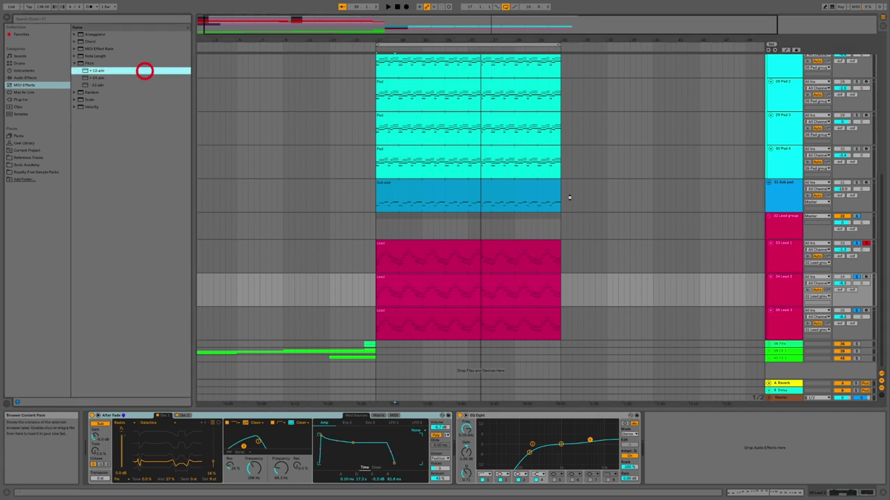
drag(793, 321, 795, 326)
click(790, 324)
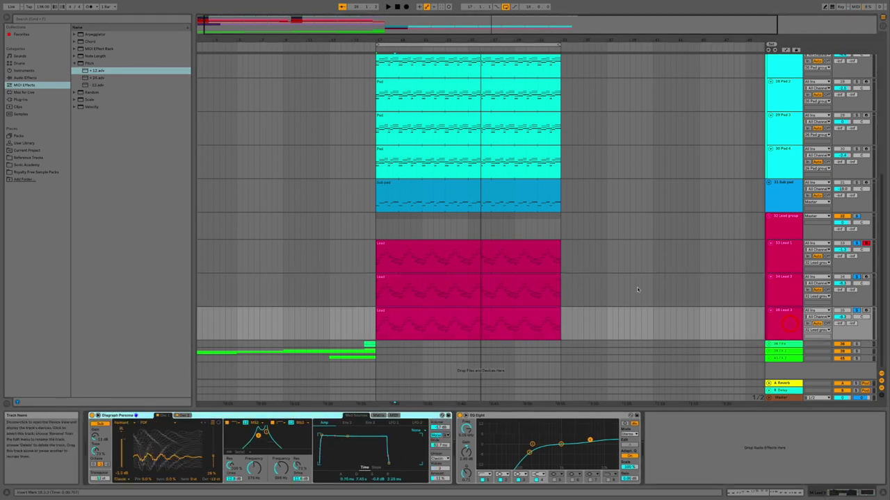
click(784, 322)
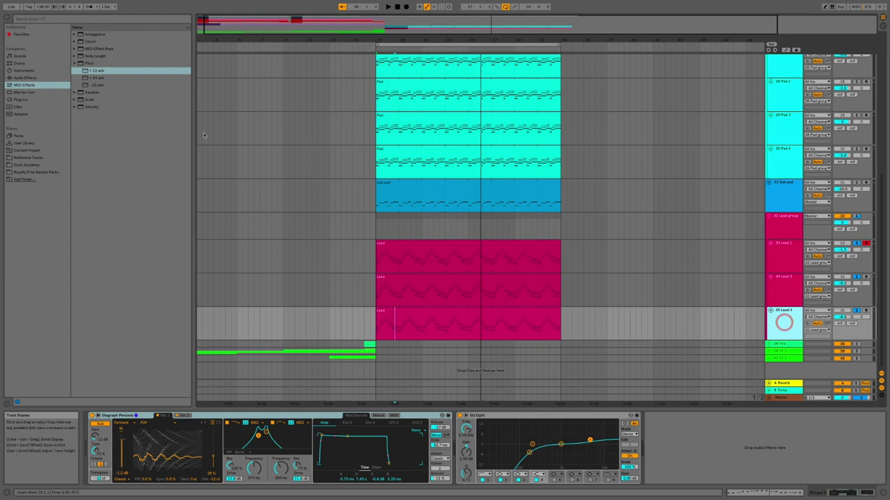
click(97, 71)
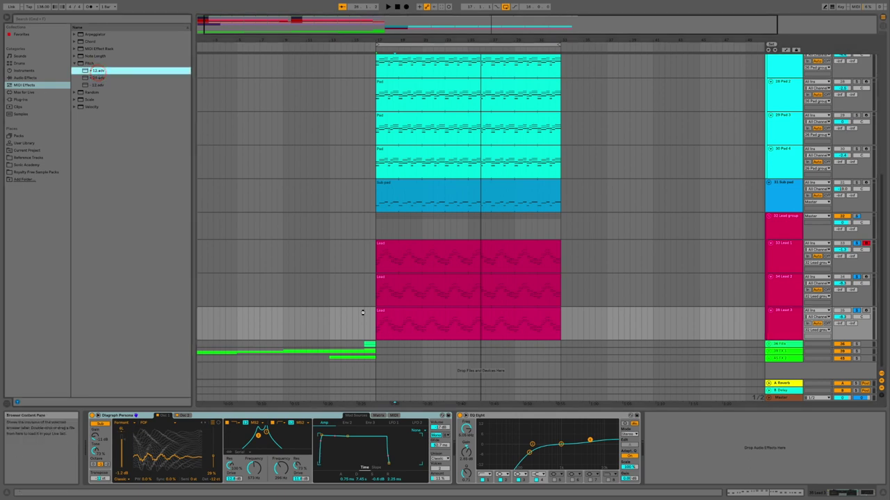
drag(362, 312, 363, 313)
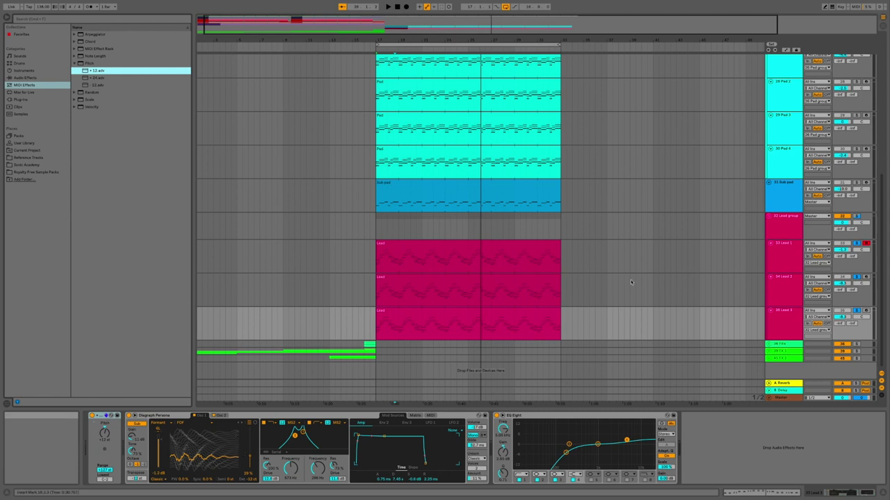
- Play the loop and compare the pitched lead layers by switching the solos of Lead 1, Lead 2 and Lead 3
key(space)
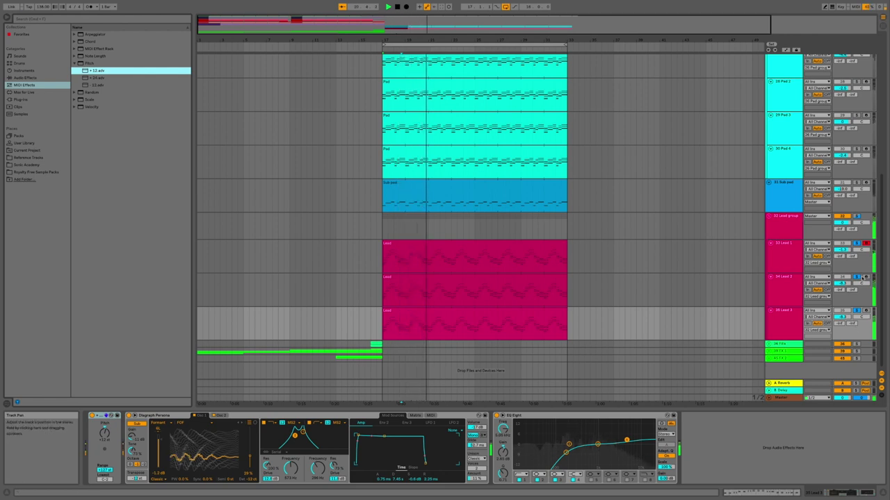
click(858, 277)
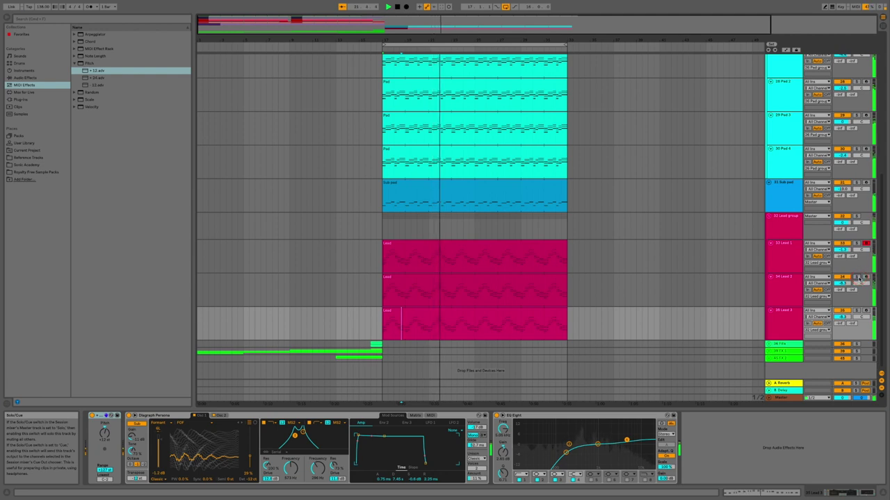
click(858, 311)
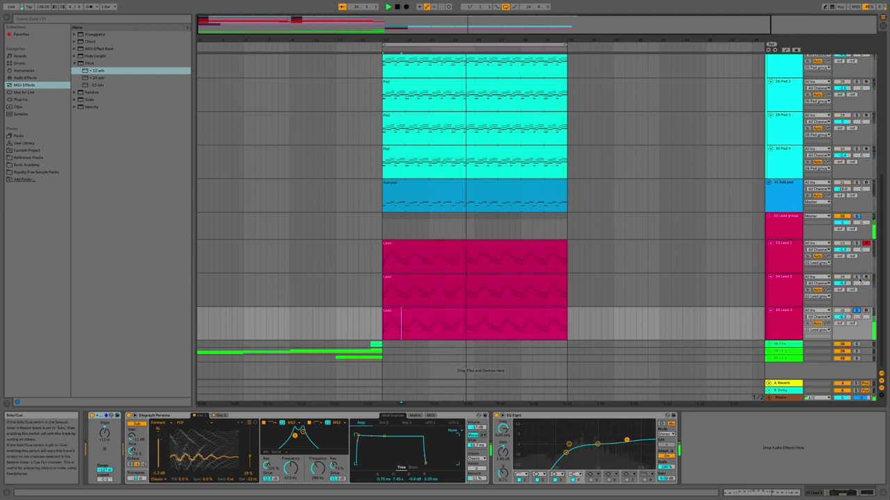
click(857, 277)
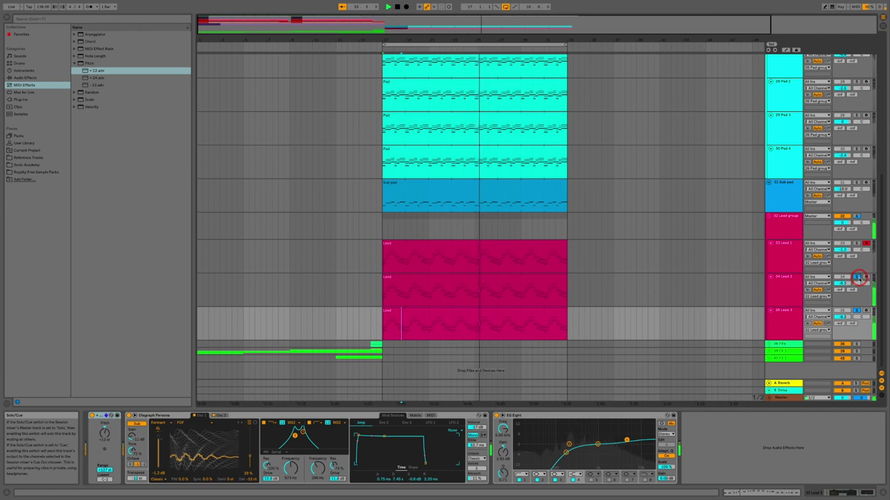
click(857, 244)
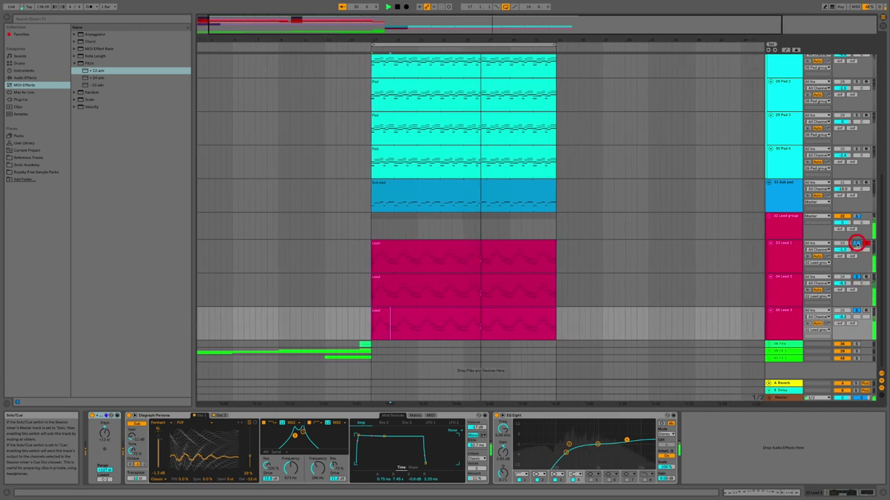
click(856, 277)
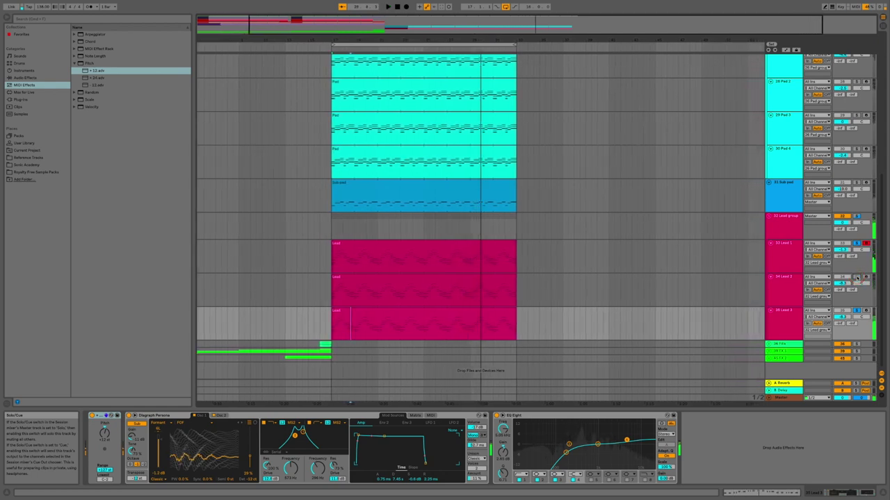
- Deactivate the Pitch effect on Lead 2 and play it soloed together with Lead 1 and Lead 3
click(787, 296)
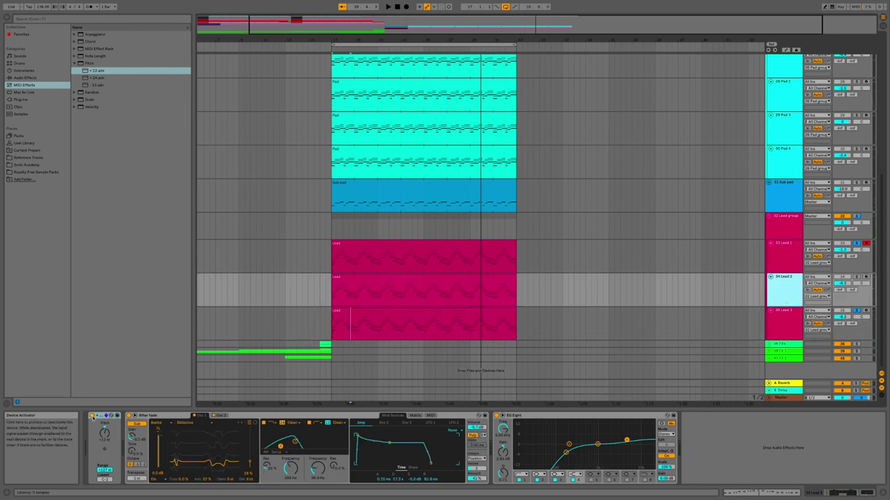
click(92, 416)
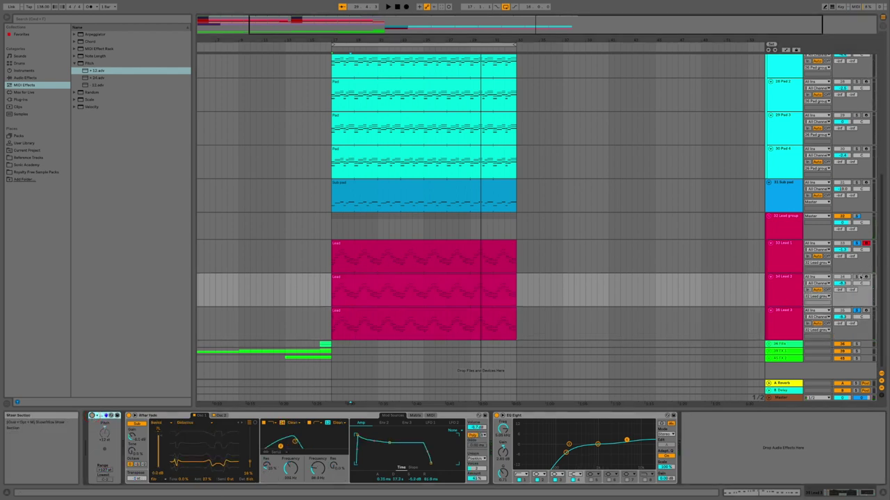
click(859, 277)
key(space)
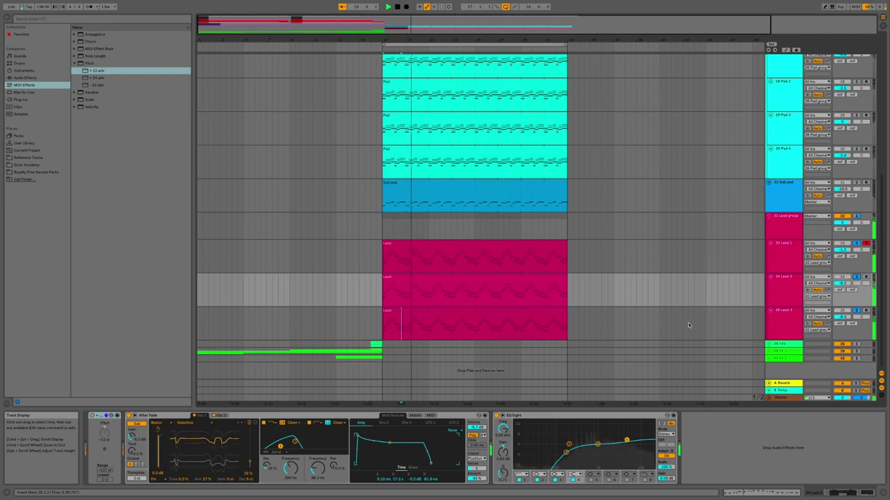
- Solo the whole Lead group in place of the individual lead tracks and select the group track
click(857, 216)
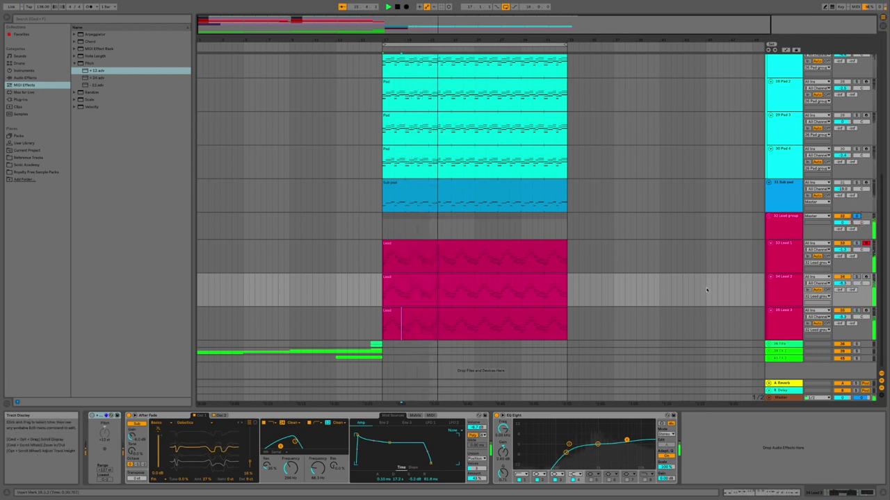
click(795, 222)
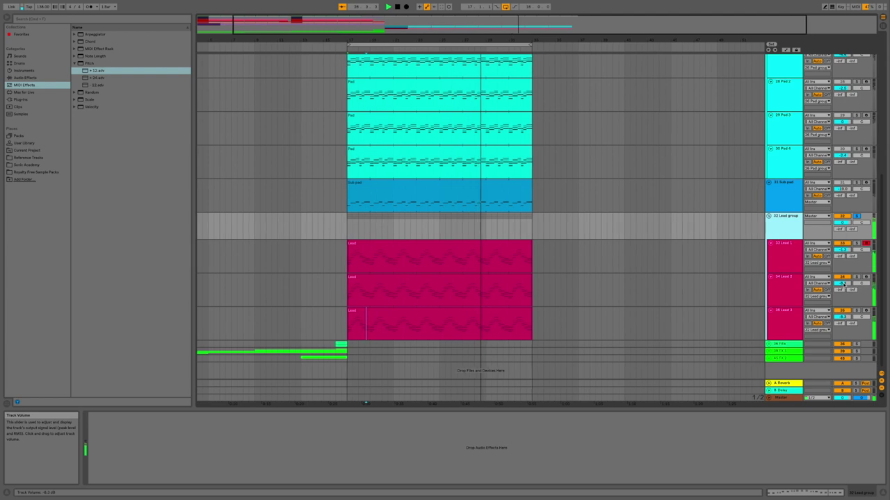
- Lower the Lead 1 and Lead 2 track volumes and adjust Lead 3 while the soloed Lead group plays
click(843, 282)
drag(842, 283, 845, 251)
click(843, 252)
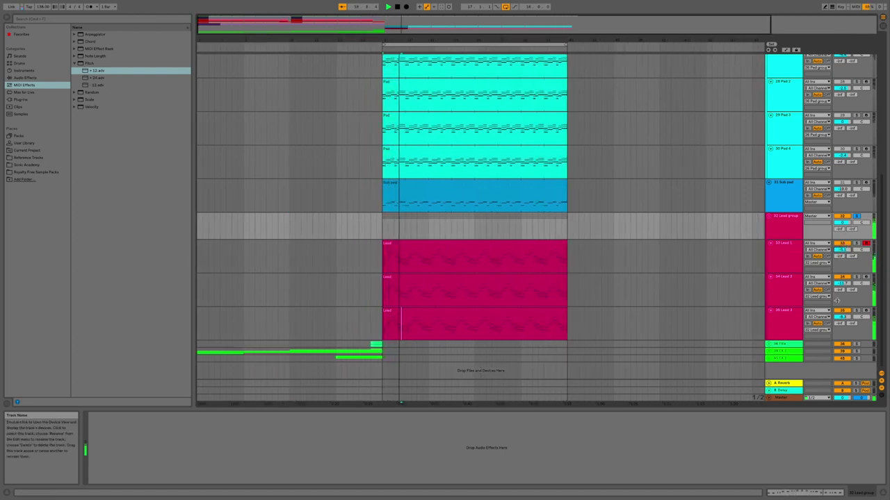
click(842, 316)
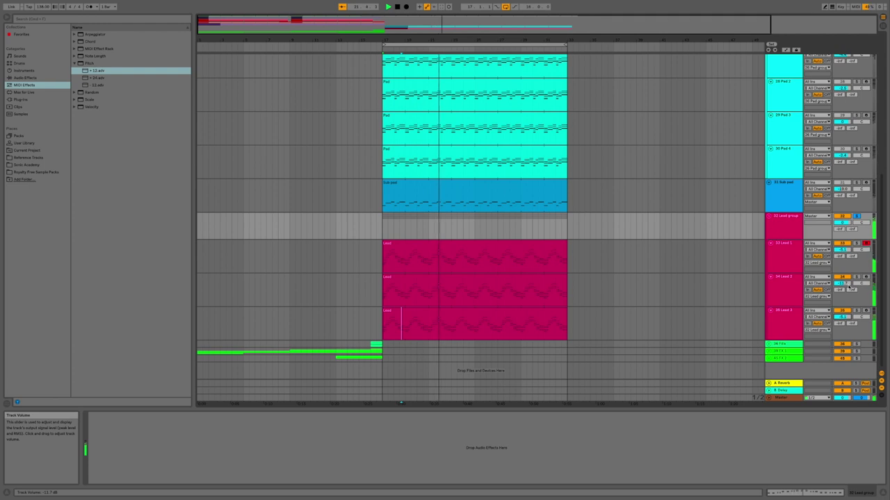
click(844, 284)
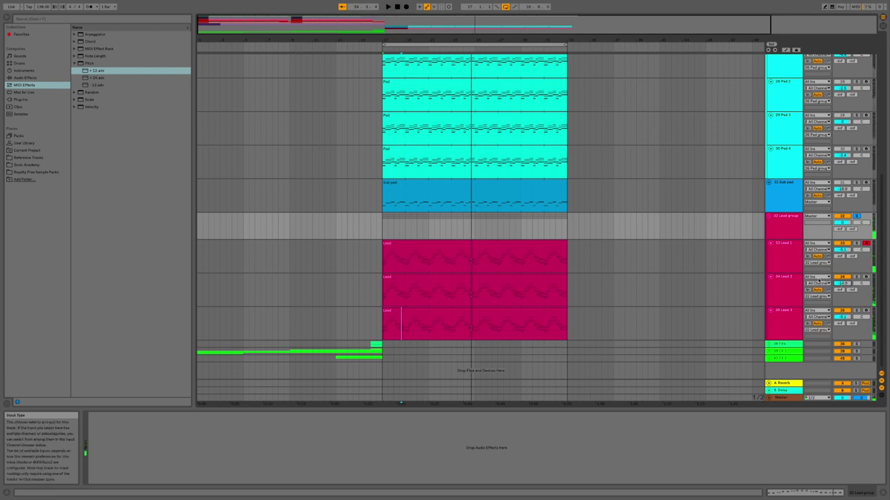
- Add a Ping Pong Delay to the Lead group and reduce its Dry/Wet while the loop plays
click(791, 227)
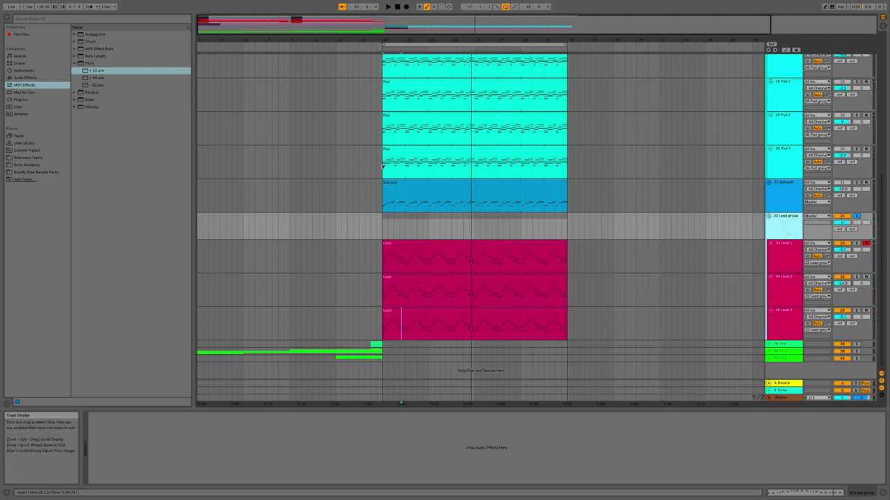
click(28, 78)
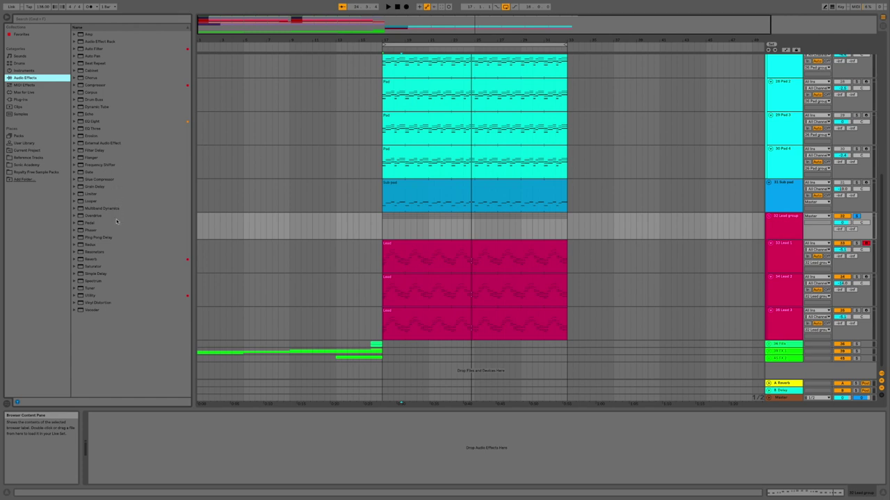
click(103, 238)
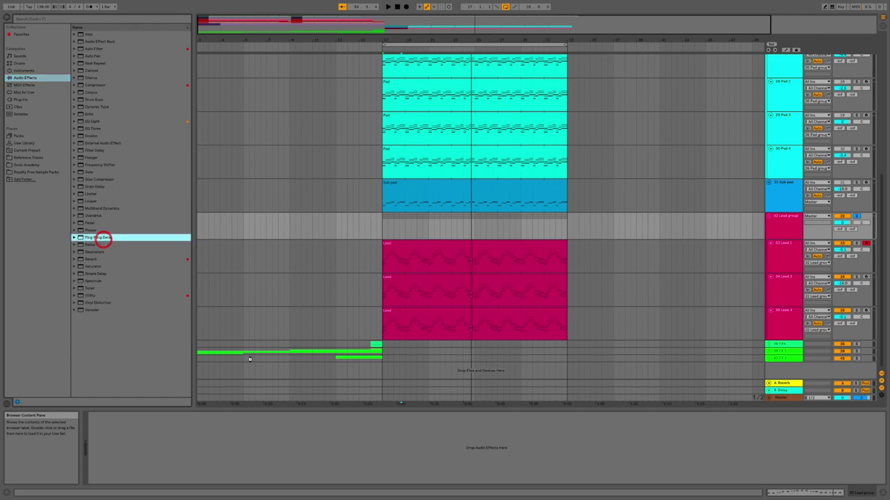
drag(249, 360, 136, 452)
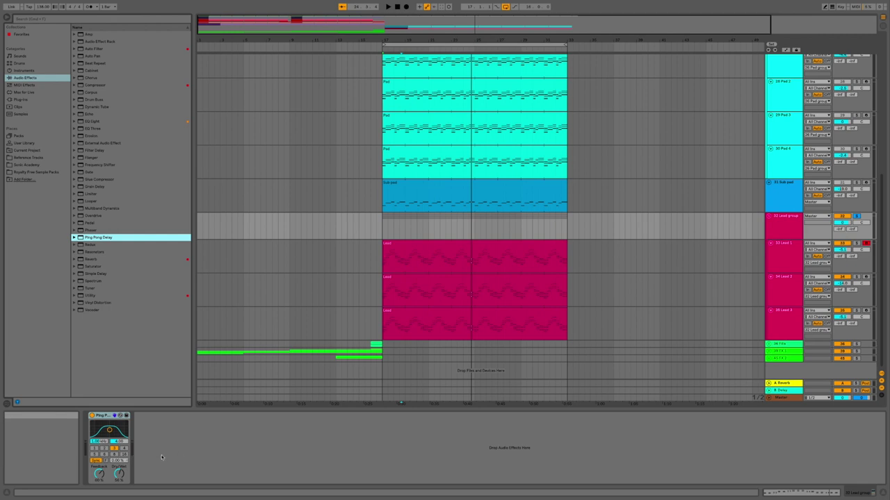
key(space)
click(119, 472)
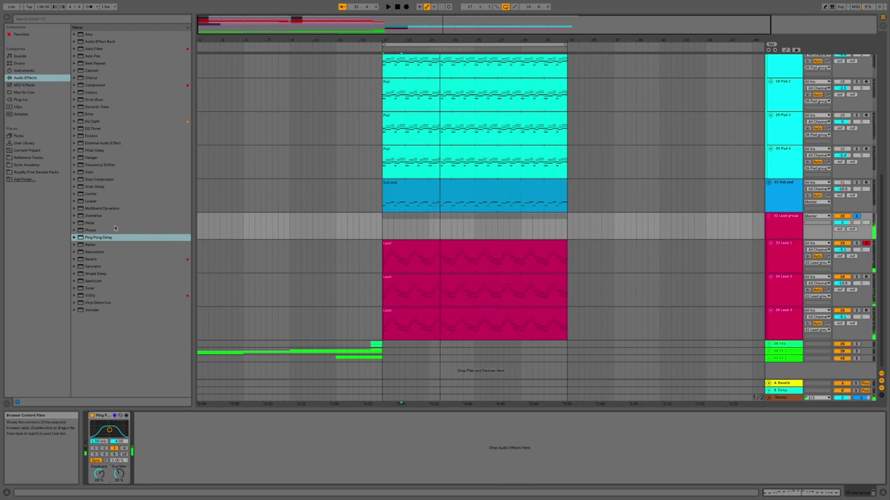
- Add a Reverb after the Ping Pong Delay on the Lead group, raise Dry/Wet to about 74% and set Quality to High
click(97, 260)
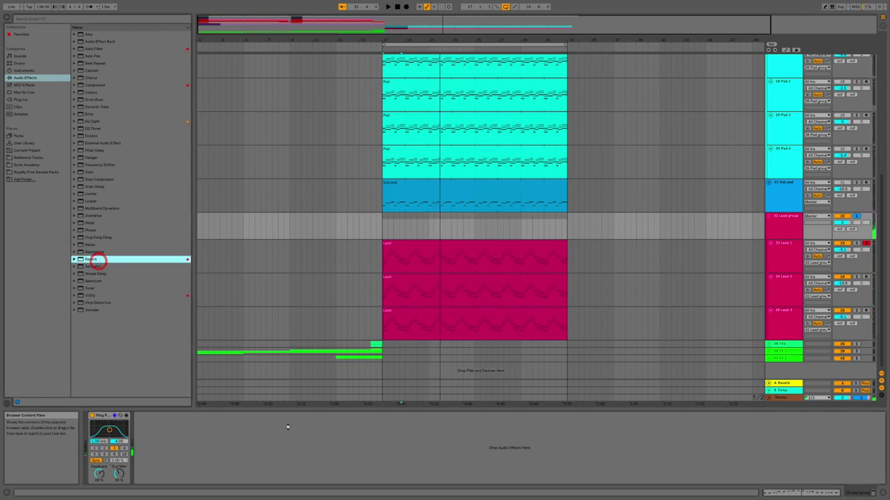
drag(288, 426, 288, 426)
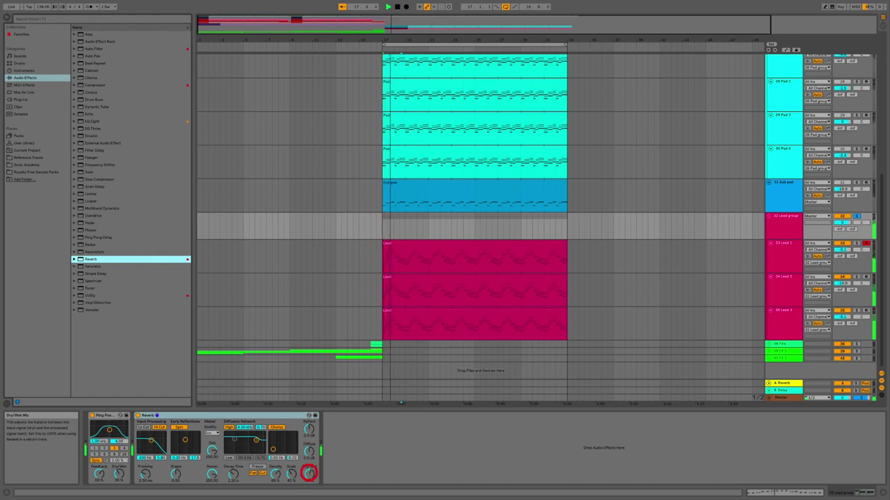
click(308, 474)
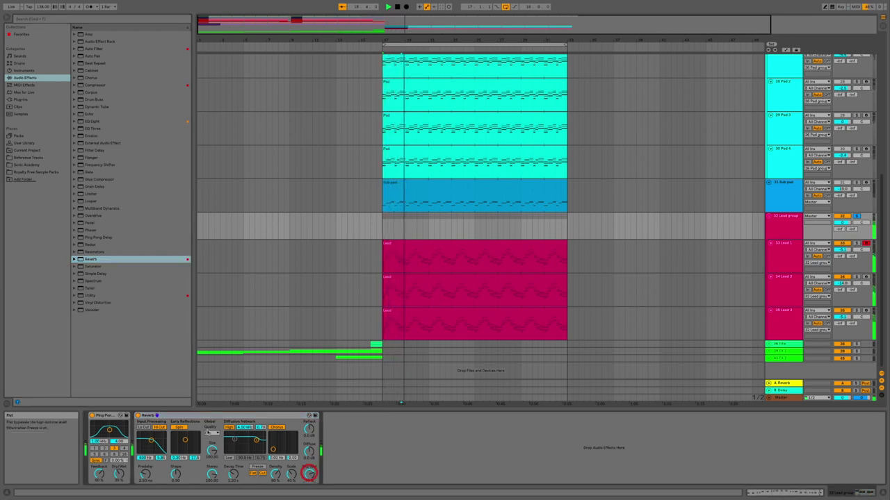
click(208, 433)
click(208, 449)
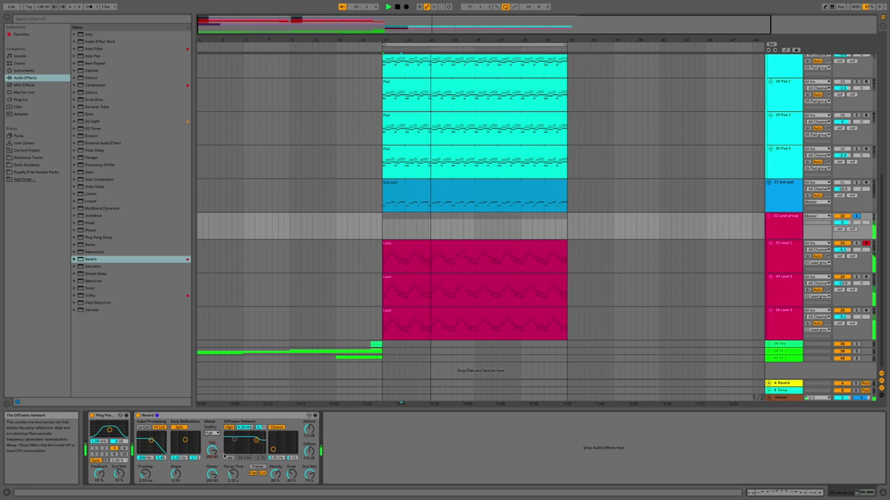
- Lengthen the Reverb's decay time and shape its input with Lo Cut on and the filter centred at about 1.77 kHz
click(232, 473)
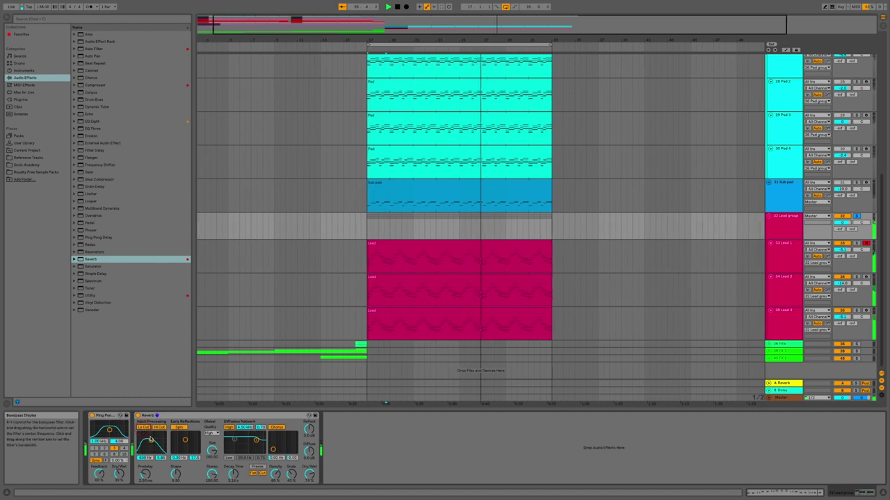
drag(151, 440, 153, 434)
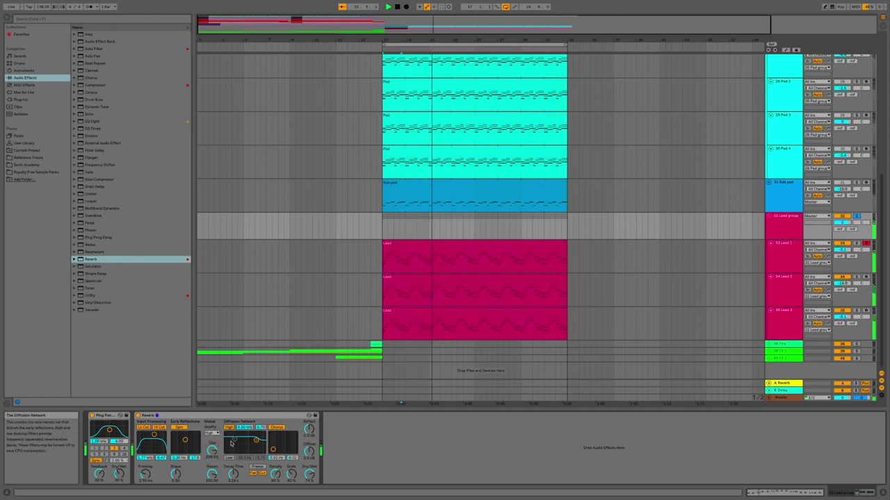
key(Tab)
key(Tab)
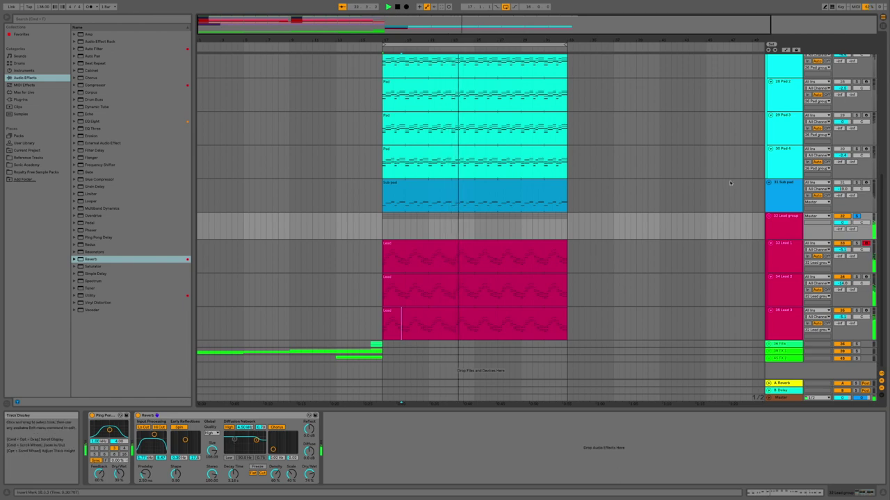
scroll(624, 283, up, 10)
scroll(797, 237, down, 5)
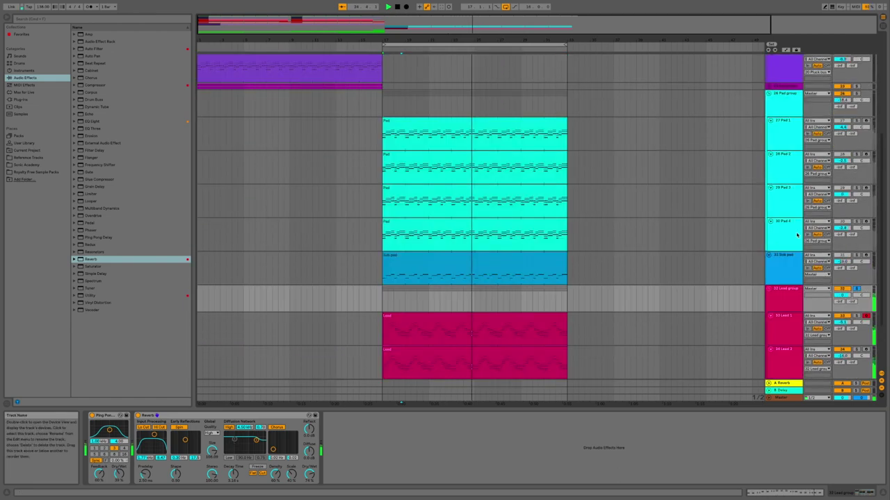
scroll(797, 237, down, 2)
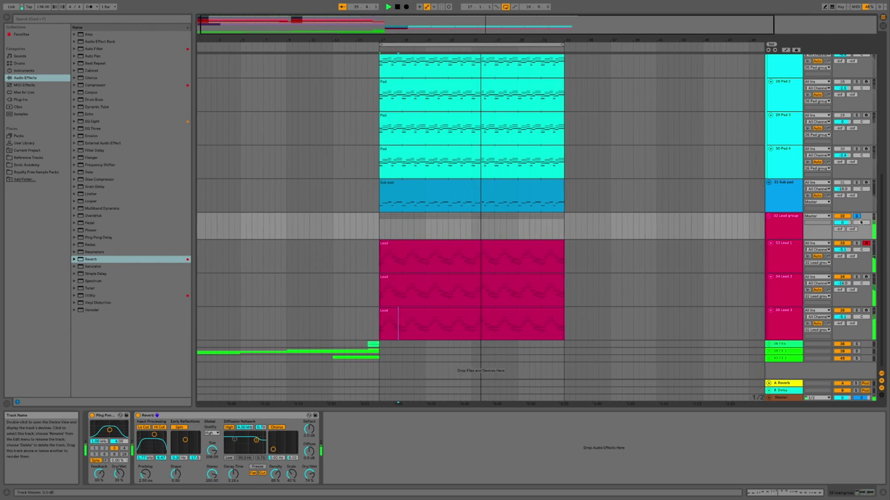
- Refine the Lead group's Reverb by adjusting Size and Dry/Wet and setting the decay time to about 2.5 s
click(212, 453)
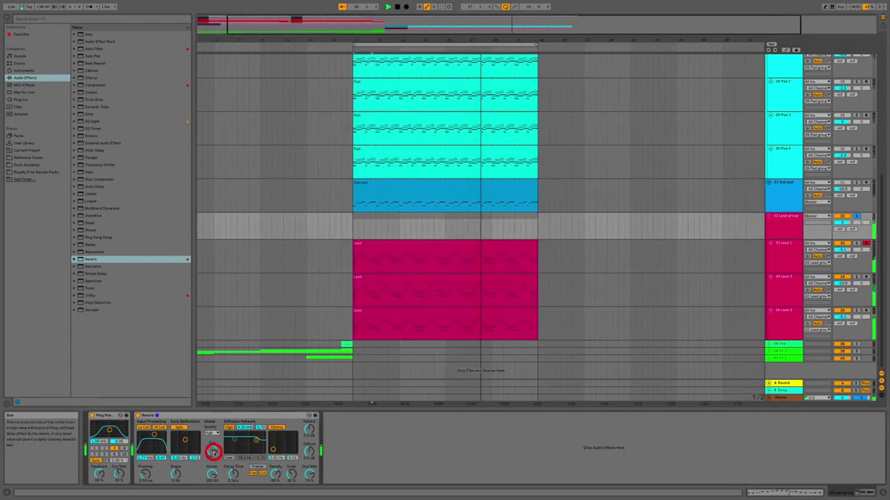
click(233, 473)
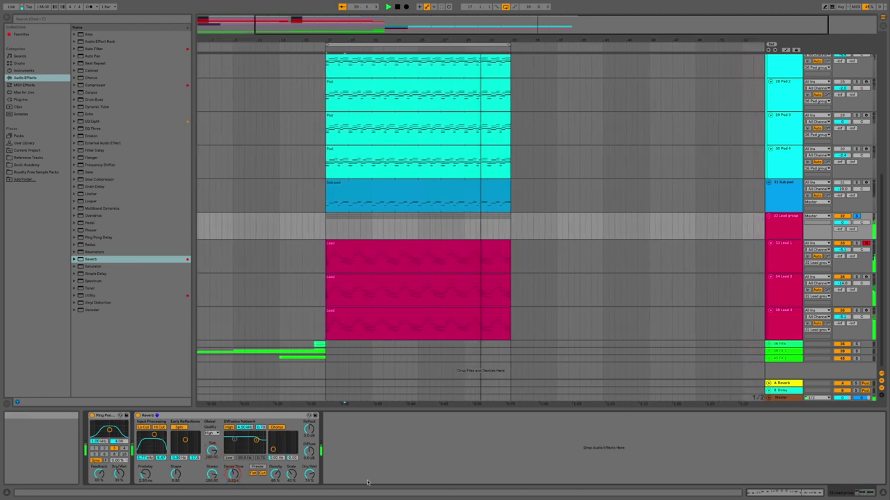
click(308, 473)
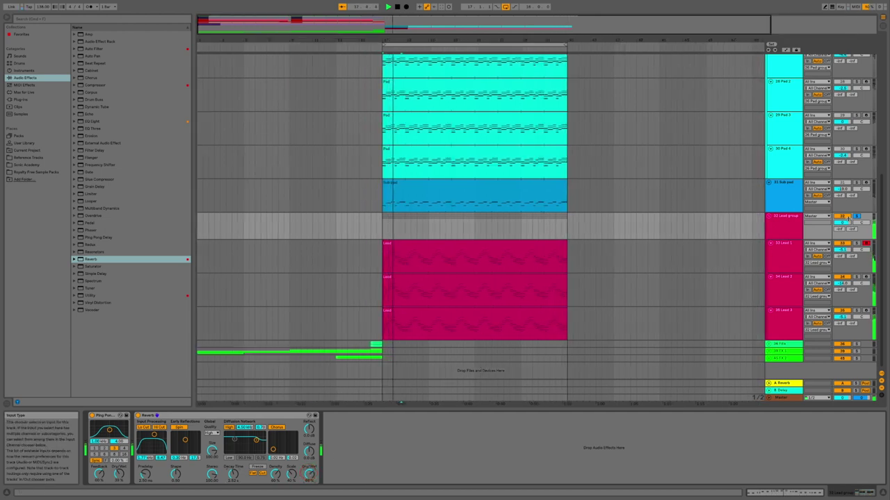
- Unsolo the Lead group, raise Lead 1 to about -4.1 dB and raise Lead 2 and Lead 3 against the full mix
click(860, 218)
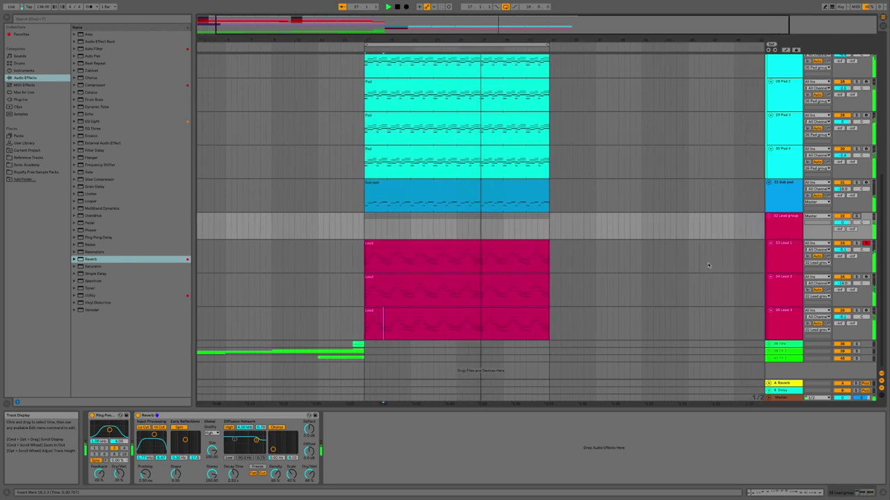
click(839, 249)
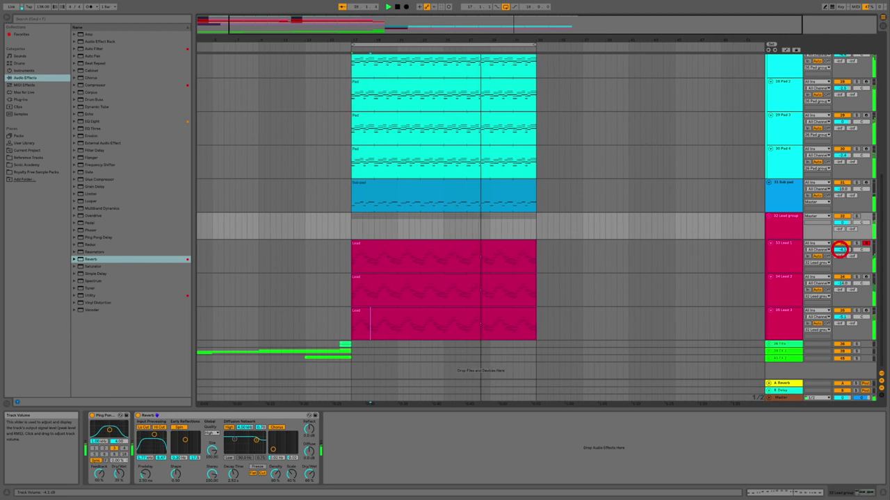
click(840, 283)
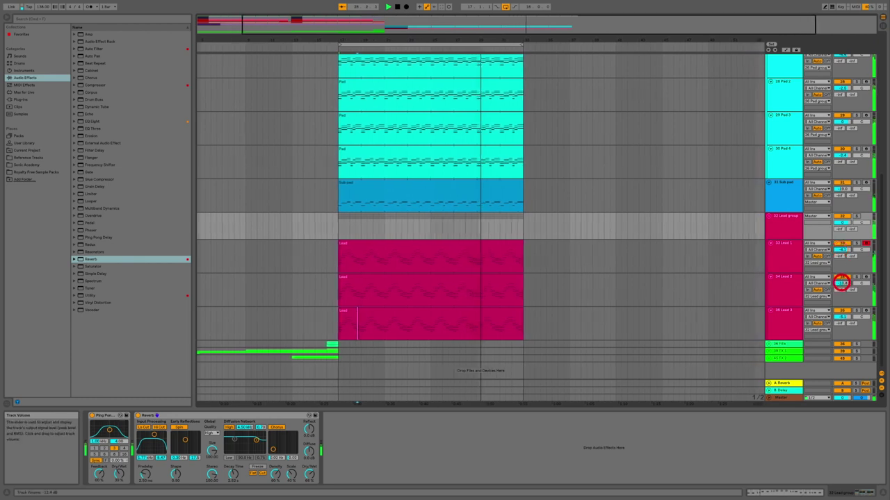
click(840, 314)
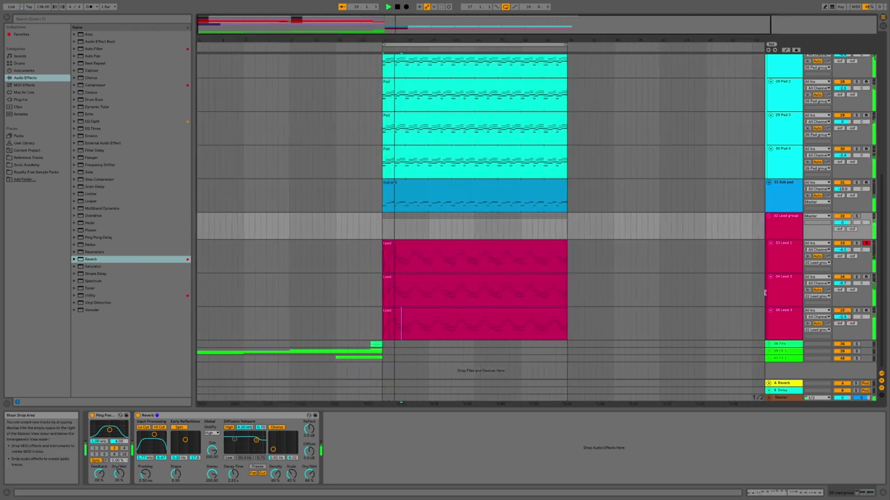
- Rebalance the lead layers by raising Lead 1 further, fine-tuning Lead 3 and lowering Lead 2
key(Tab)
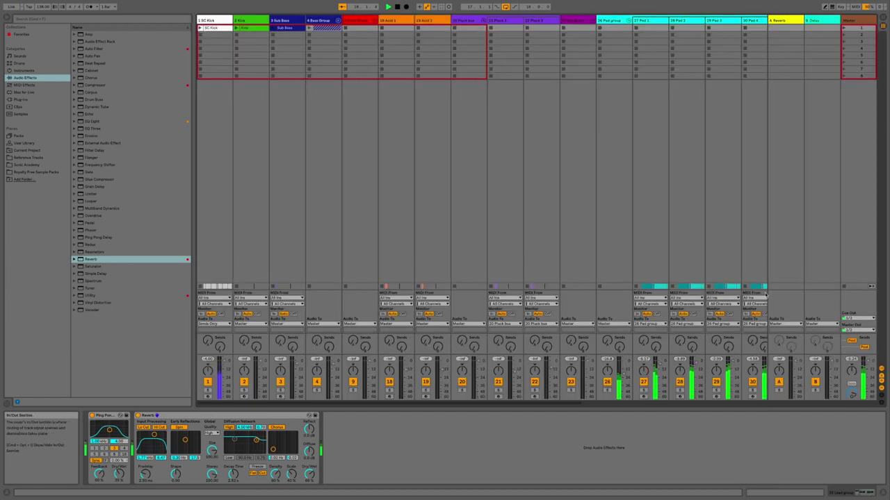
key(Tab)
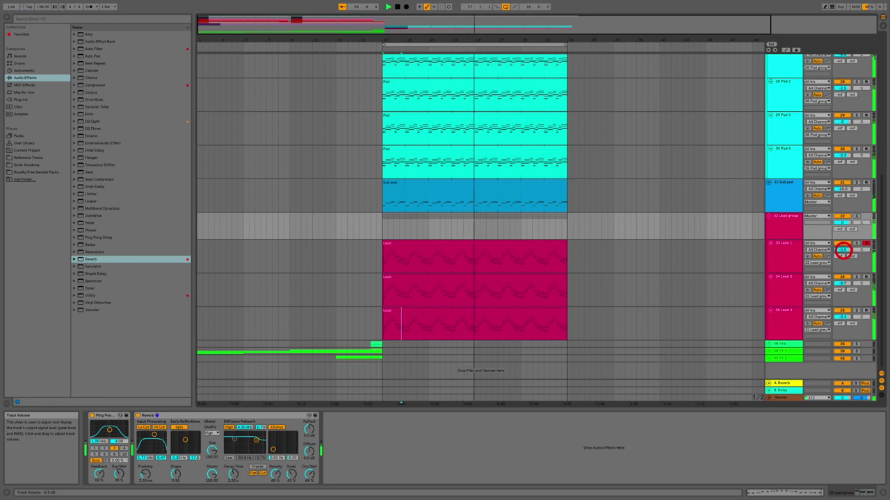
click(847, 317)
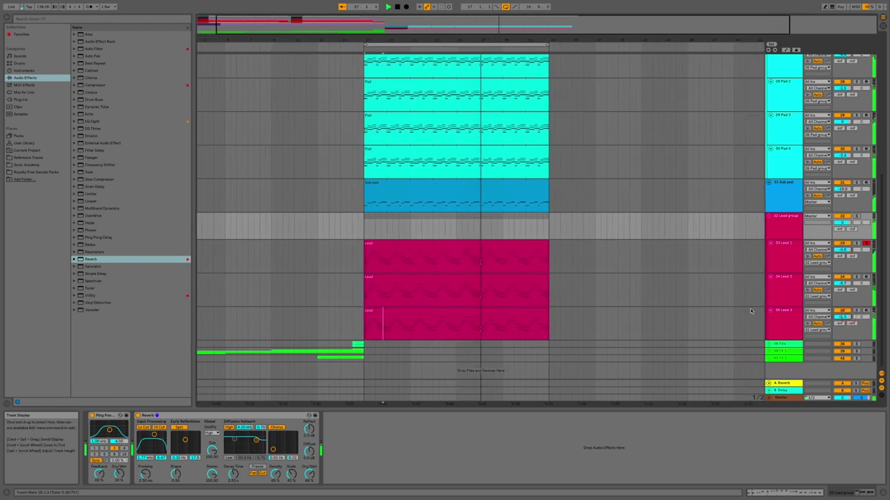
click(839, 283)
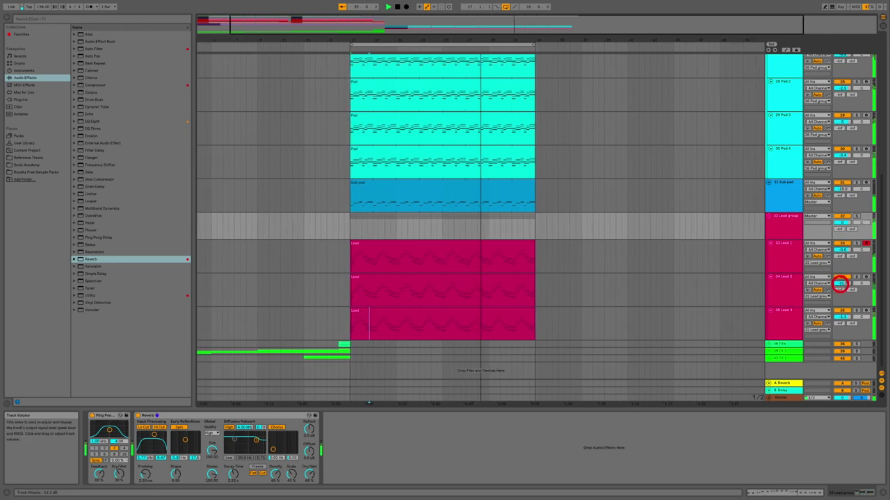
- Adjust the Pad group's volume and lower the Sub pad's volume to balance them against the lead
key(Tab)
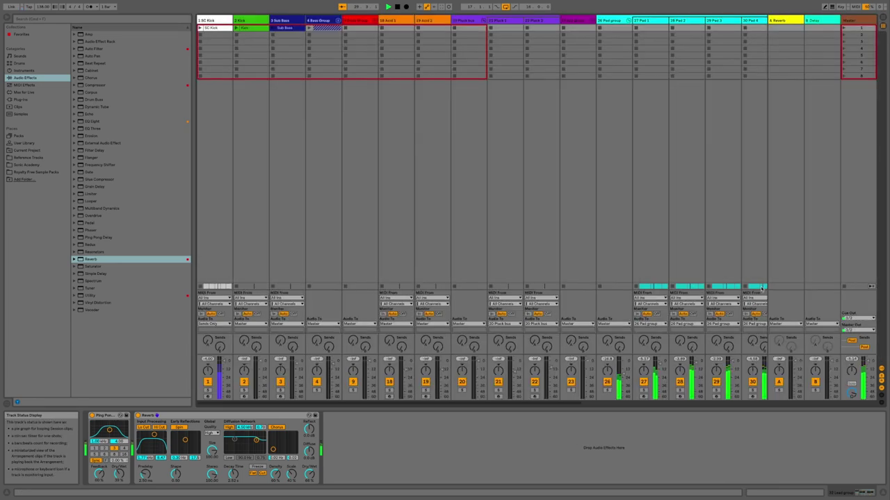
key(Tab)
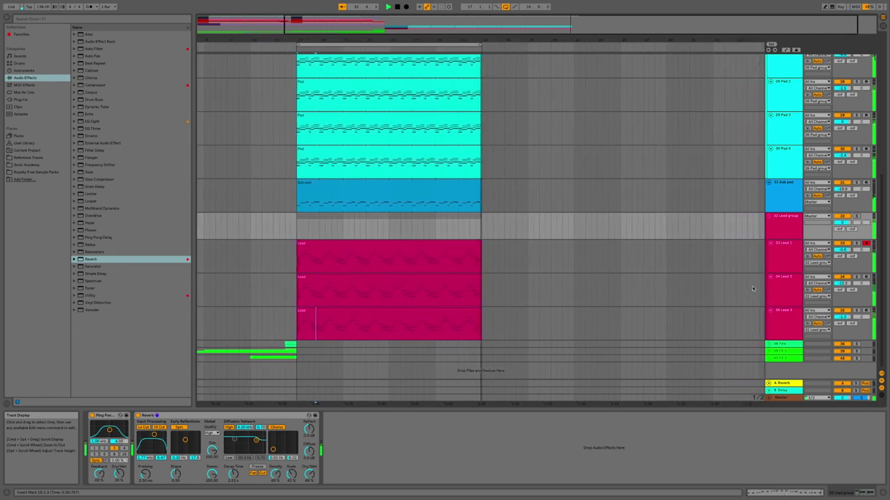
key(Tab)
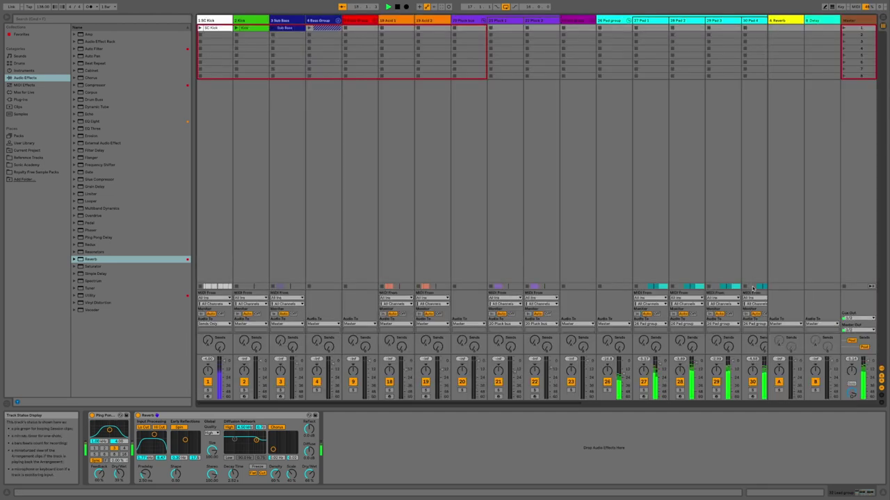
key(Tab)
scroll(752, 288, down, 2)
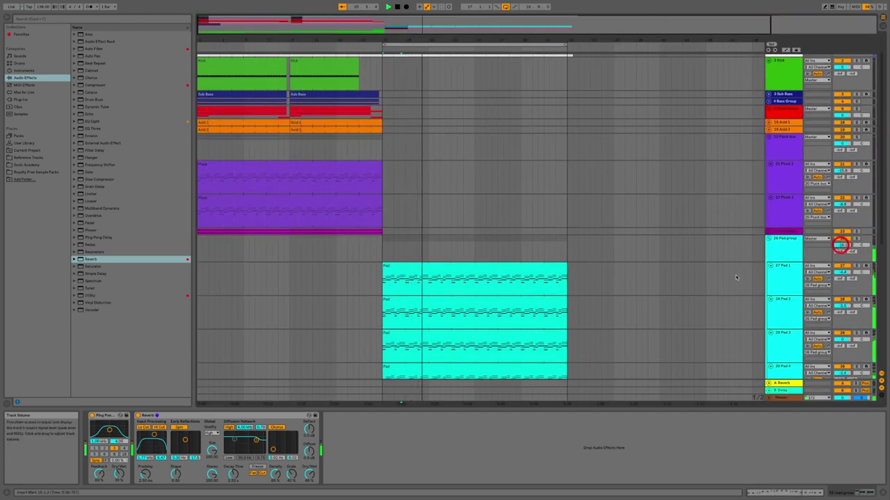
scroll(735, 276, down, 5)
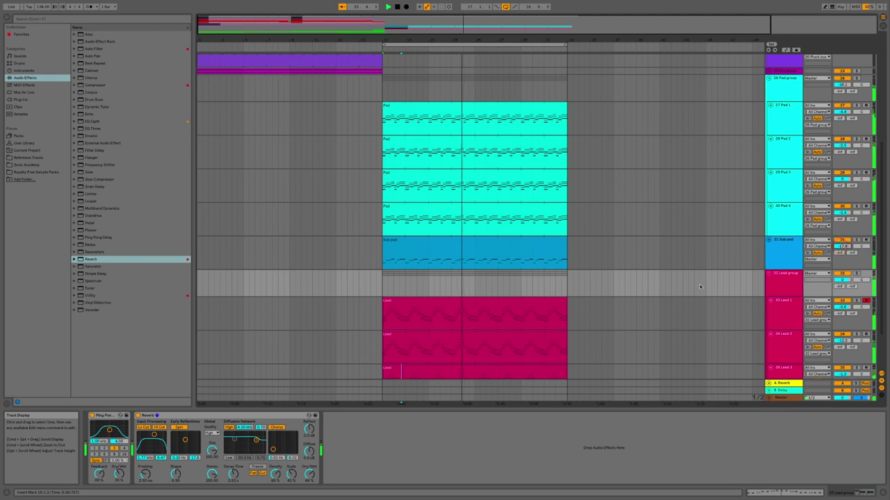
key(Tab)
key(Tab)
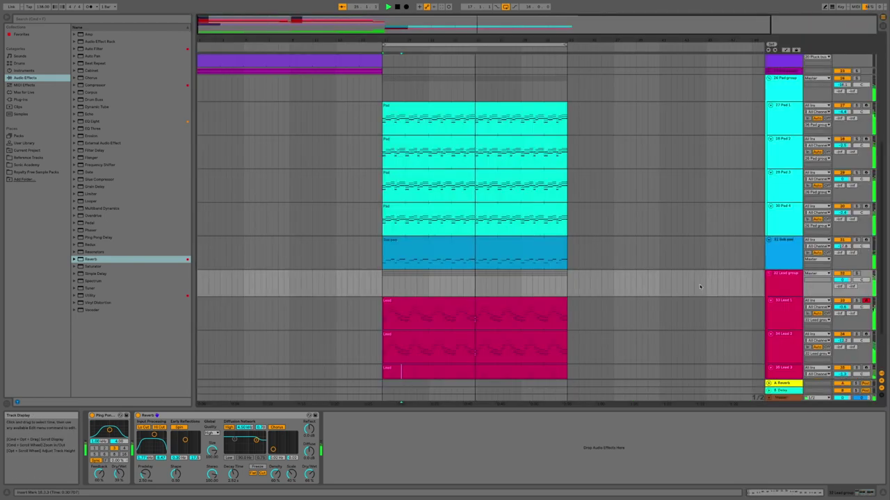
scroll(700, 287, down, 3)
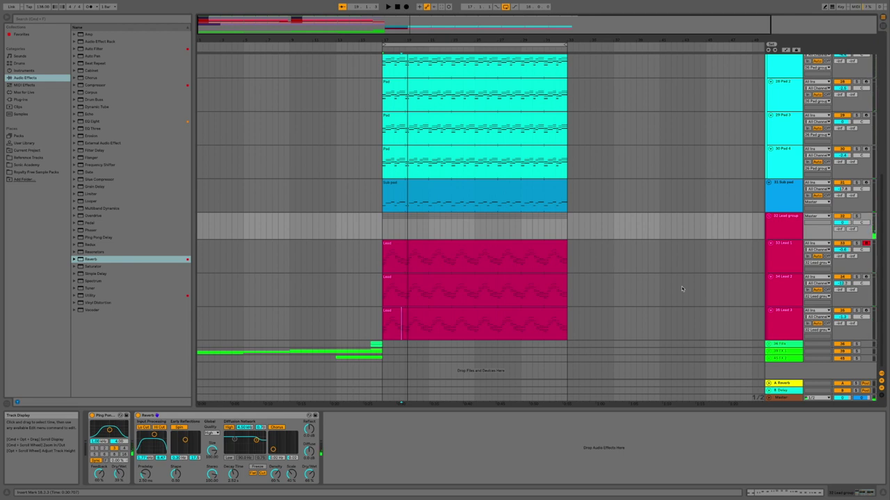
- Review Lead 1's chord notes in its MIDI clip and examine the device chains of Lead 1, Lead 2 and Lead 3
click(785, 263)
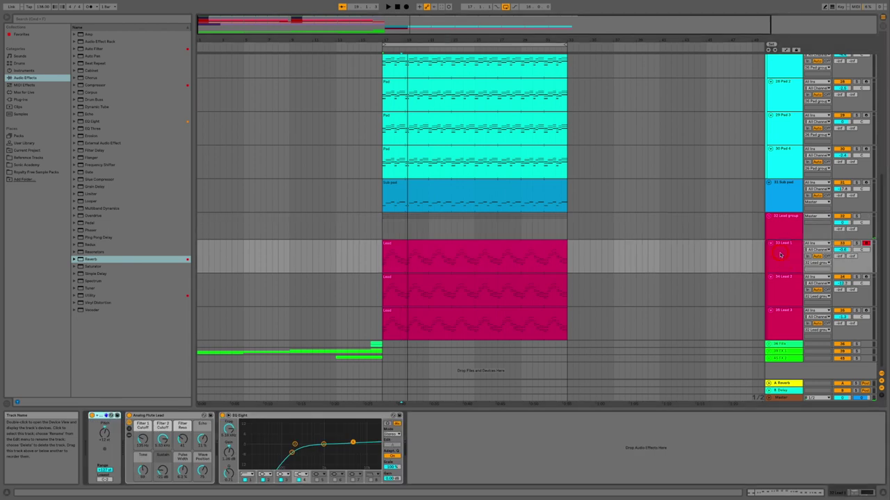
click(813, 492)
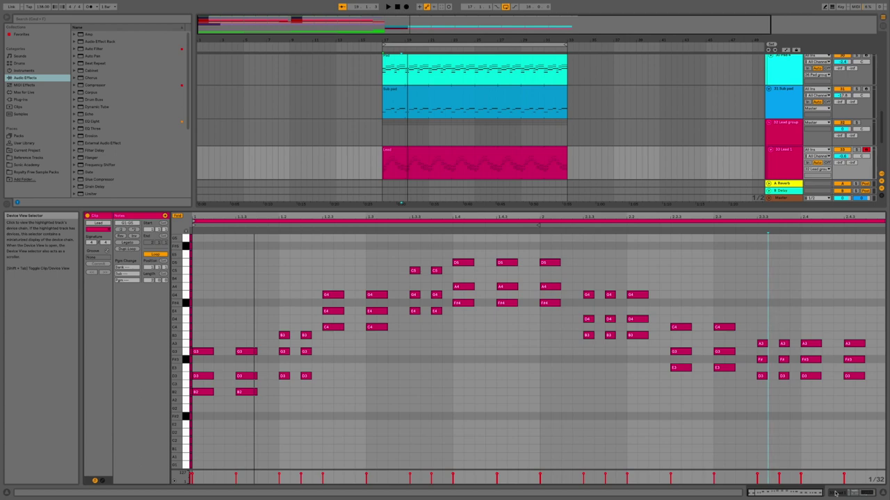
click(836, 492)
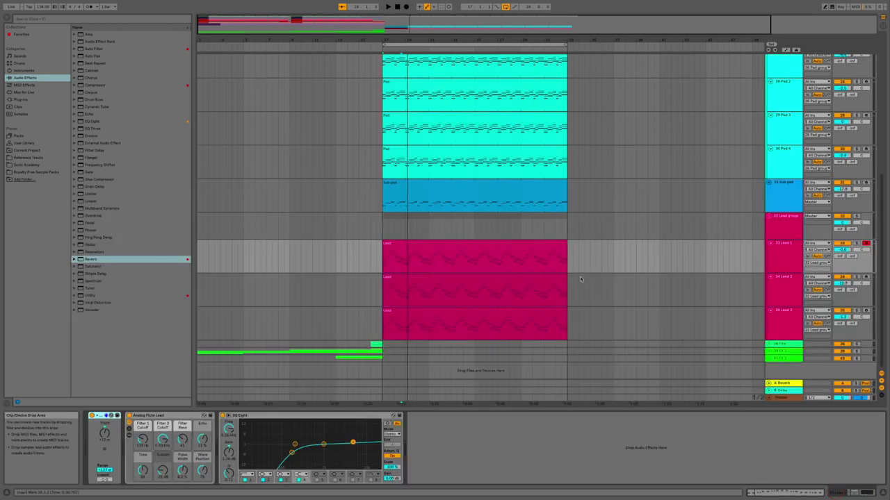
click(536, 254)
click(532, 286)
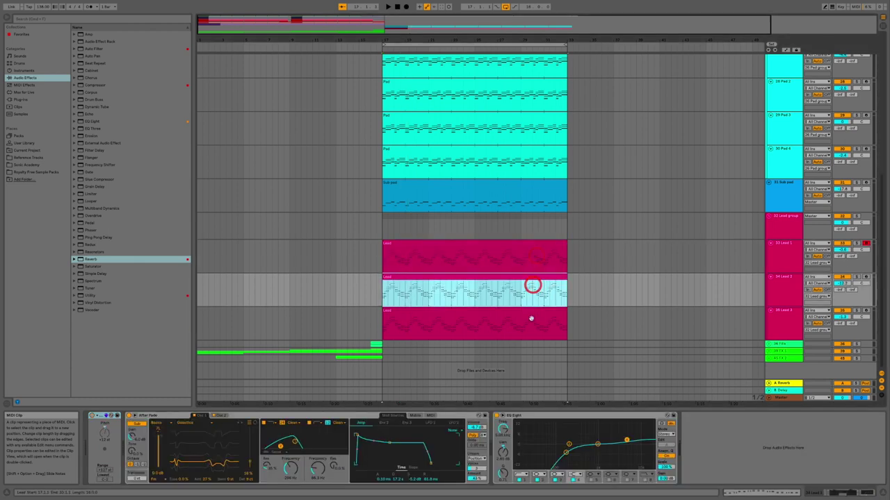
click(531, 319)
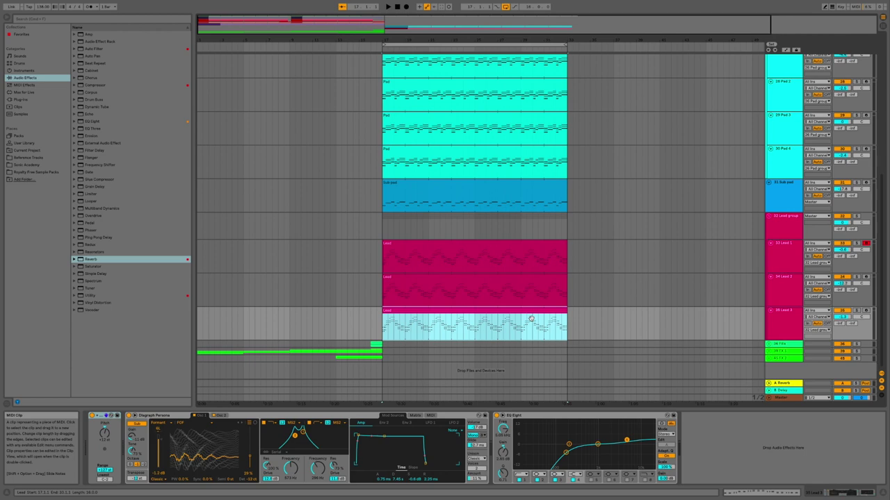
scroll(531, 318, up, 10)
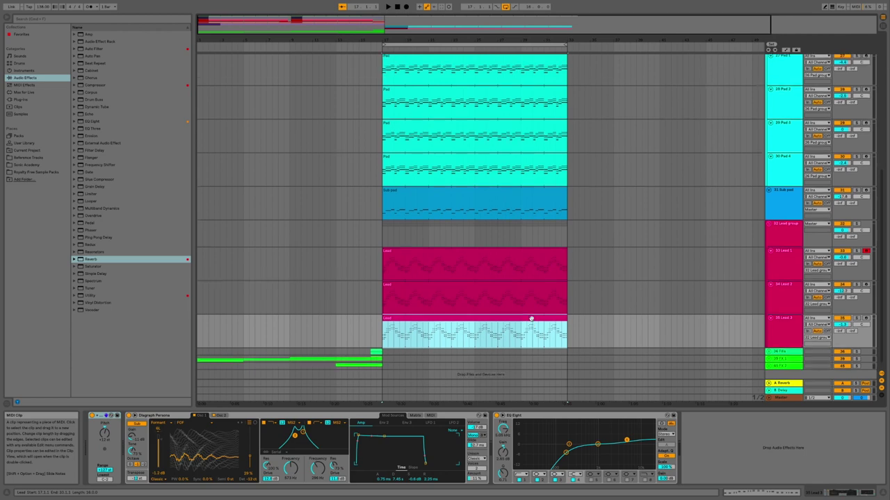
scroll(531, 319, right, 3)
scroll(531, 318, left, 3)
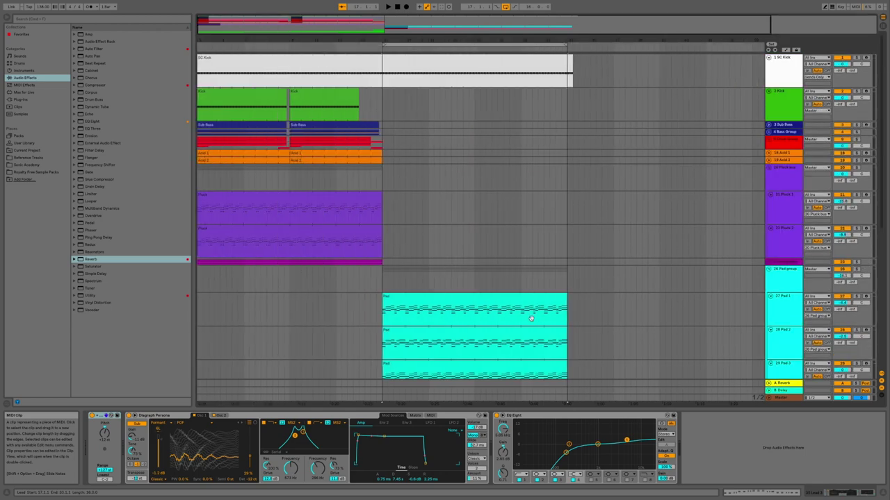
scroll(531, 319, down, 8)
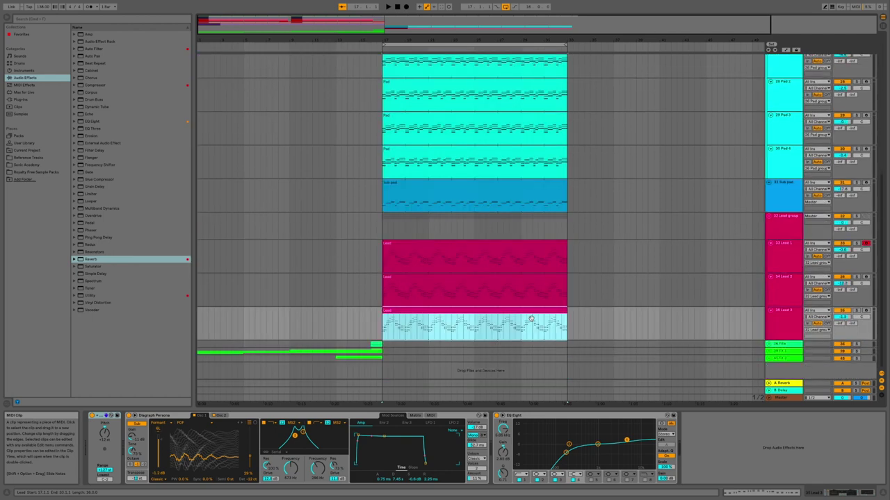